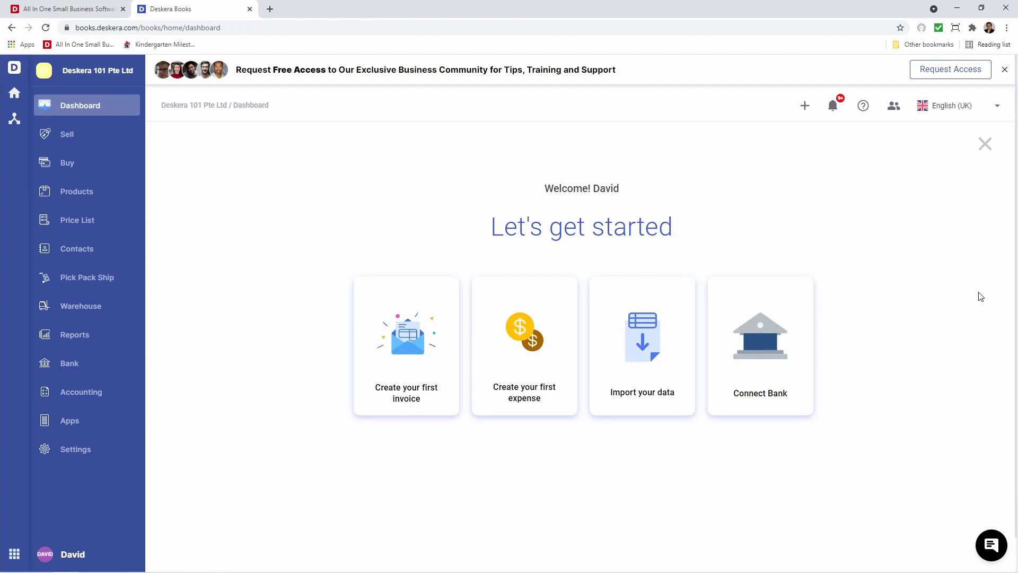
Open the accounting opening balances and look over the accounts list with its debit and credit fields
{"action": "left_click", "coordinate": [100, 391]}
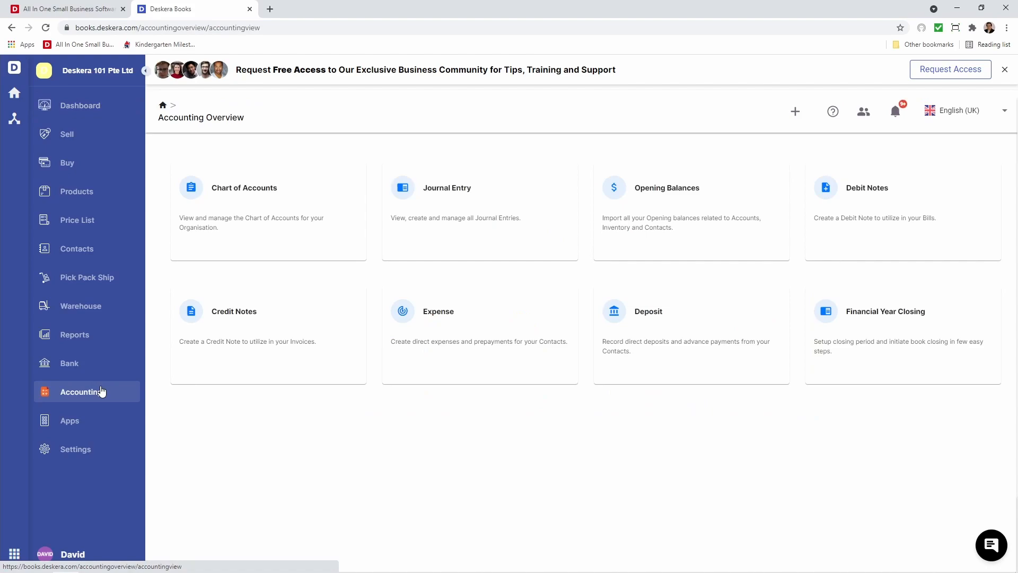
{"action": "left_click", "coordinate": [707, 218]}
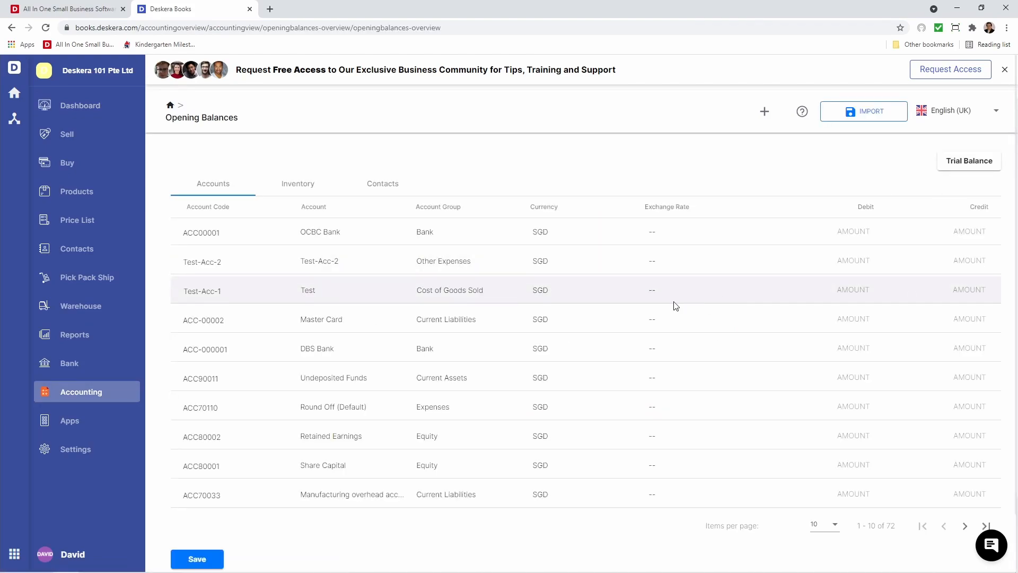
{"action": "scroll", "coordinate": [674, 307], "scroll_direction": "down", "scroll_amount": 2}
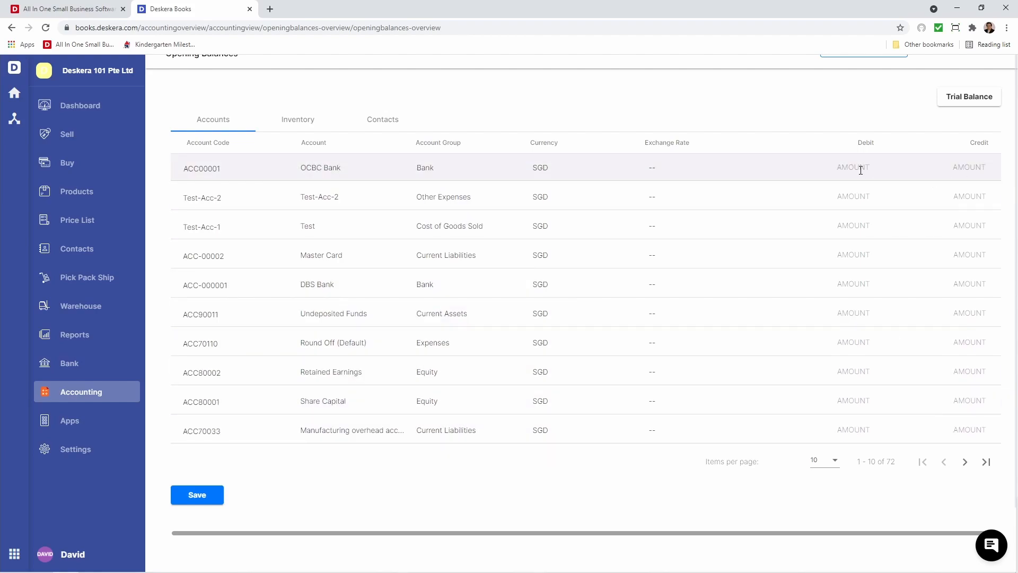
{"action": "scroll", "coordinate": [864, 179], "scroll_direction": "up", "scroll_amount": 2}
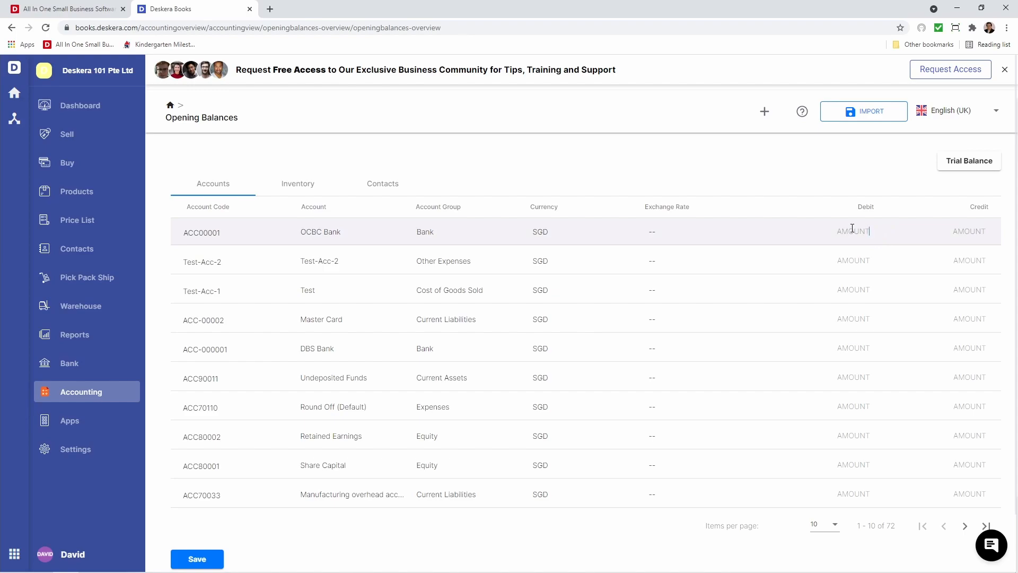
Enter an opening debit of 10,000 for OCBC Bank and an opening credit of 10,000 for Test-Acc-2
{"action": "type", "text": "100"}
{"action": "left_click", "coordinate": [825, 212]}
{"action": "left_click", "coordinate": [963, 264]}
{"action": "type", "text": "1"}
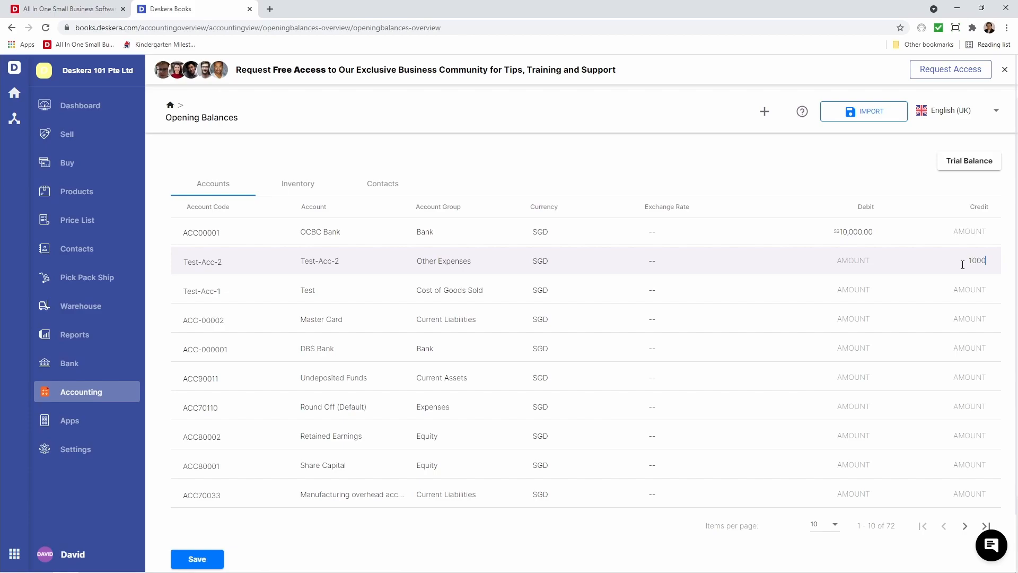
{"action": "left_click", "coordinate": [934, 281]}
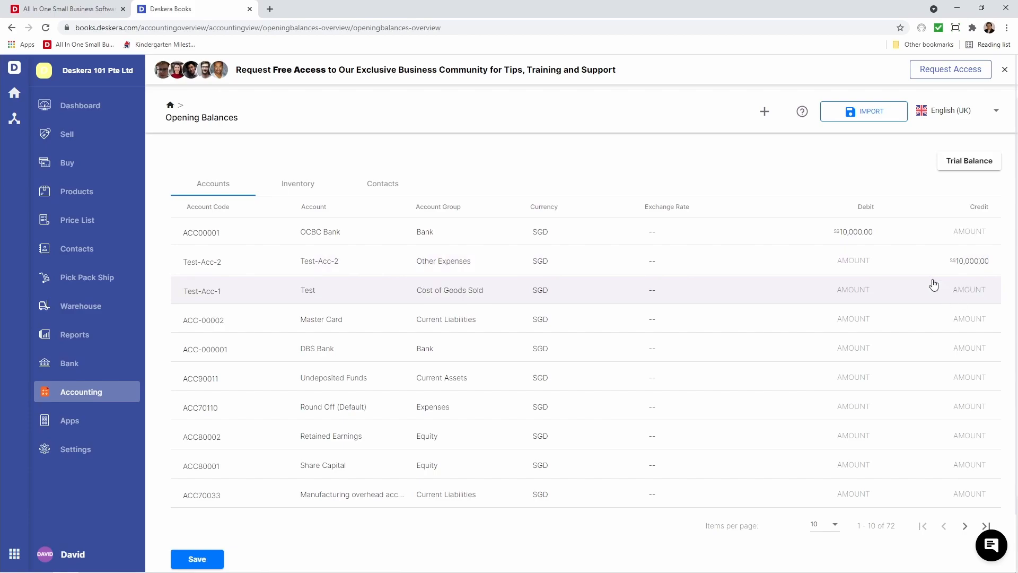
Open the trial balance and copy the credit amount of the Difference in Opening balances row
{"action": "left_click", "coordinate": [959, 164]}
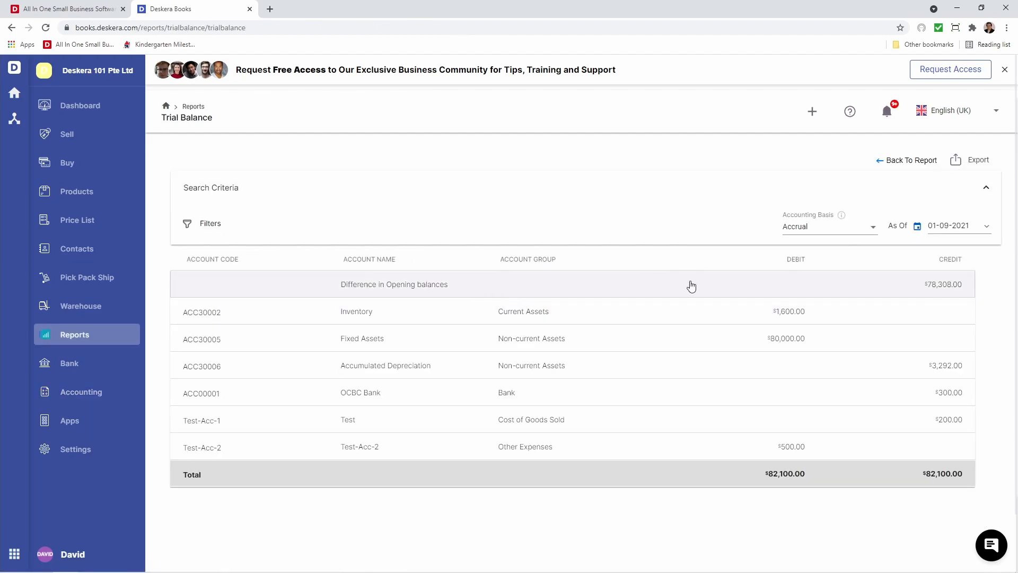
{"action": "left_click_drag", "start_coordinate": [925, 284], "coordinate": [960, 288]}
{"action": "left_click", "coordinate": [885, 161]}
Return to the opening balances and enter a 10,000 debit for OCBC Bank and a 78,308.00 credit for Test-Acc-2
{"action": "left_click", "coordinate": [99, 392]}
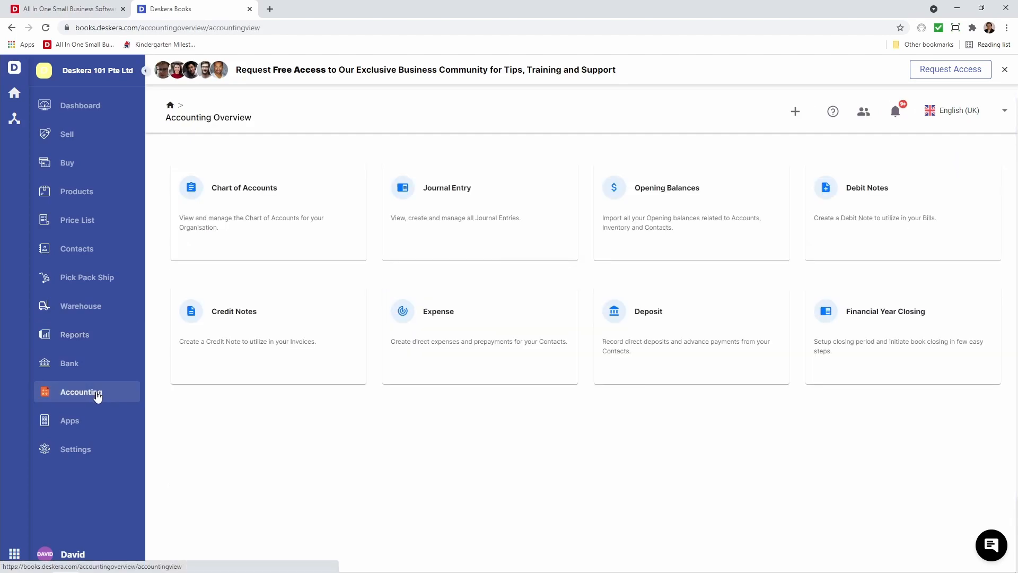
{"action": "left_click", "coordinate": [661, 229]}
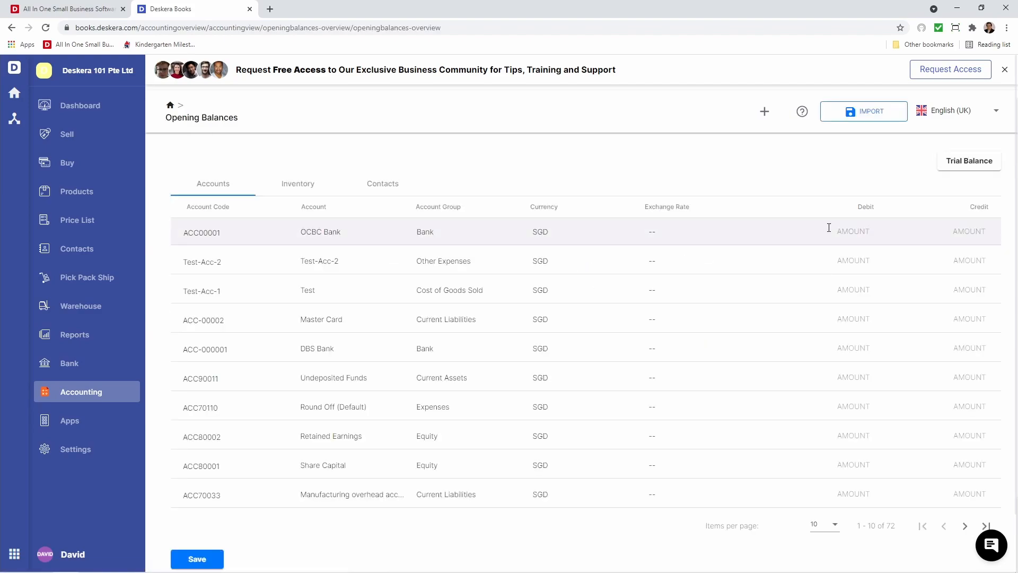
{"action": "type", "text": "10000"}
{"action": "left_click", "coordinate": [974, 264]}
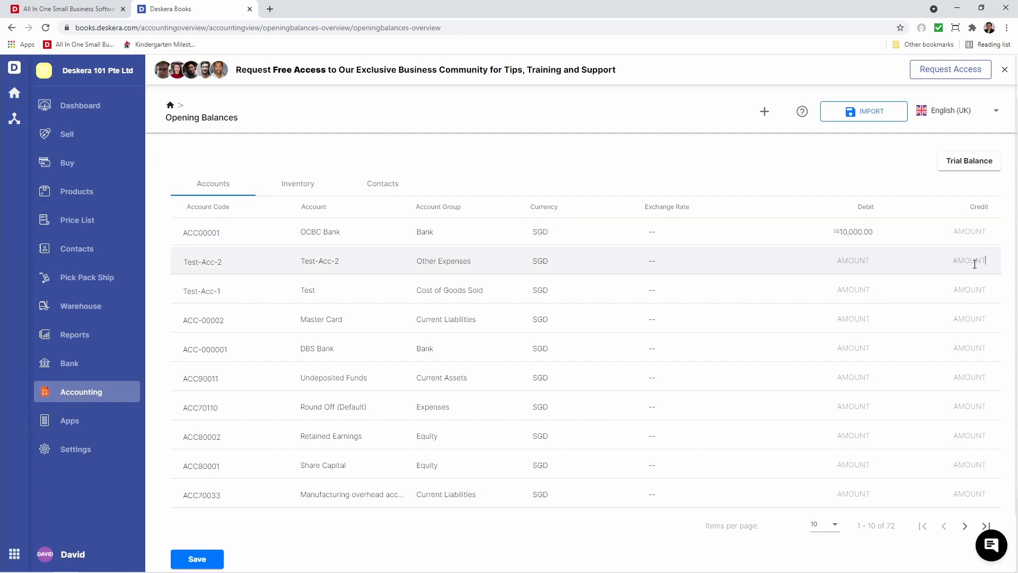
{"action": "type", "text": "78308.00"}
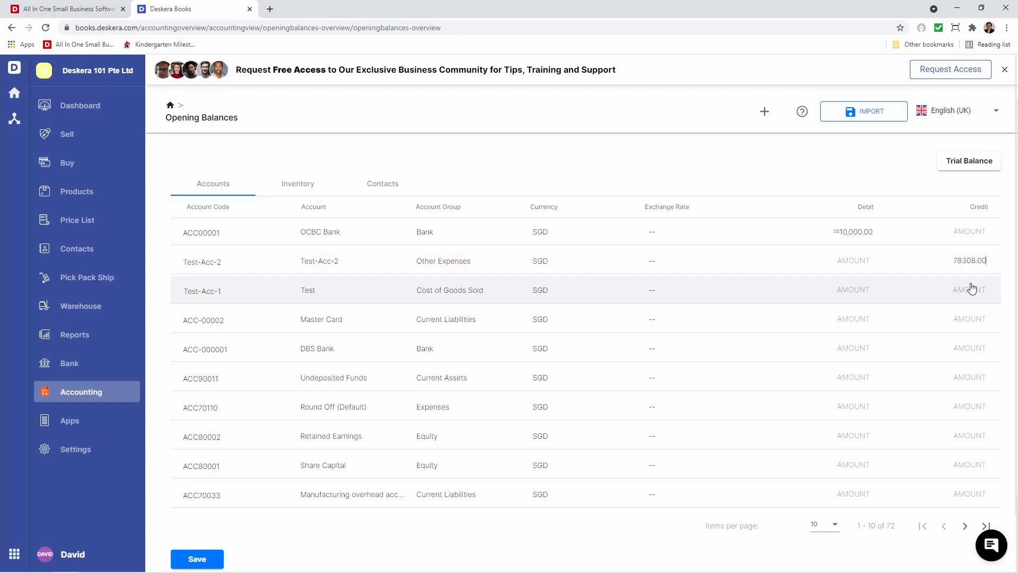
Save the opening balances with a 10,000 credit for the Test account and review the trial balance
{"action": "left_click", "coordinate": [974, 289]}
{"action": "type", "text": "10000"}
{"action": "left_click", "coordinate": [930, 315]}
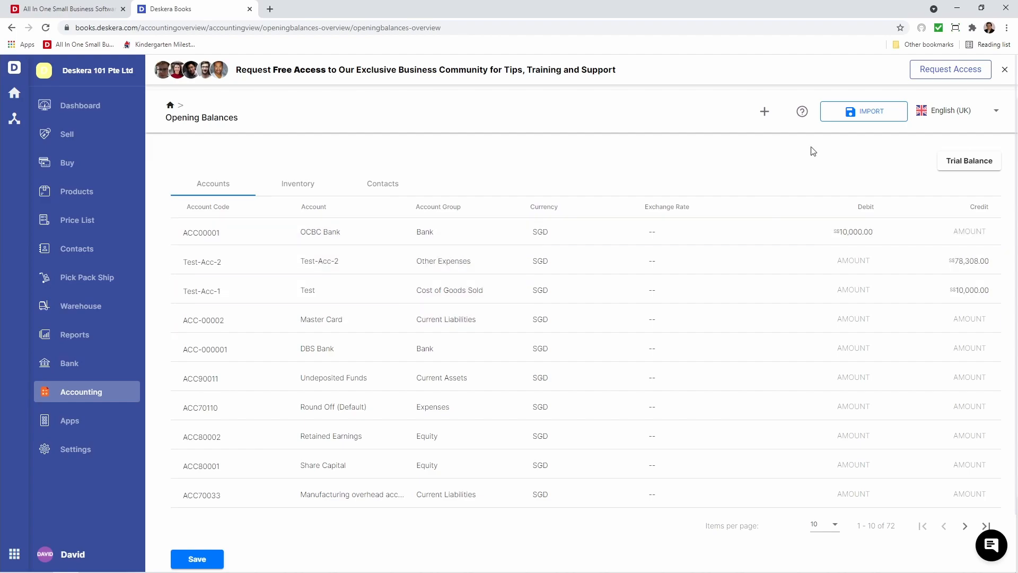
{"action": "left_click", "coordinate": [204, 564]}
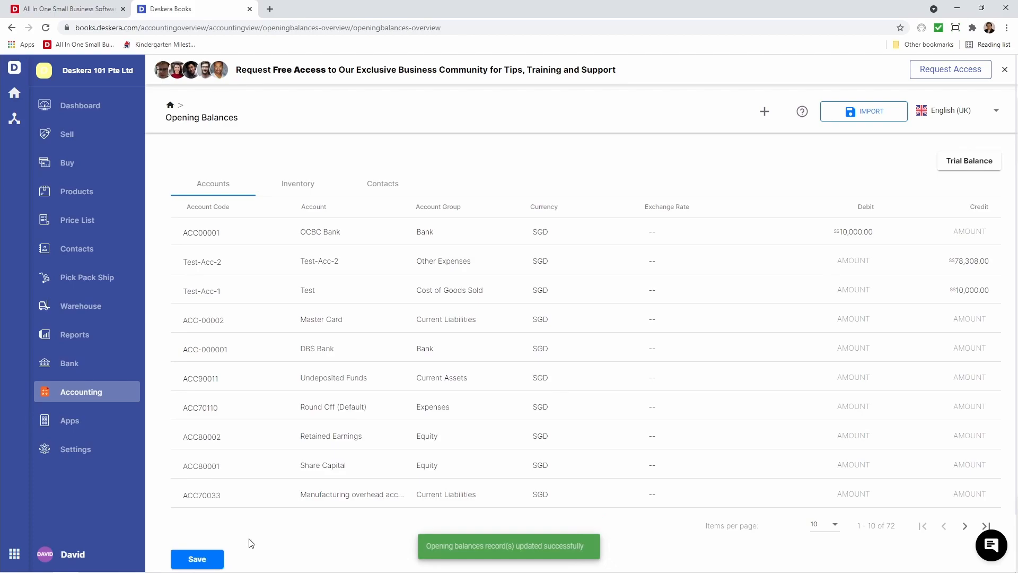
{"action": "left_click", "coordinate": [966, 162]}
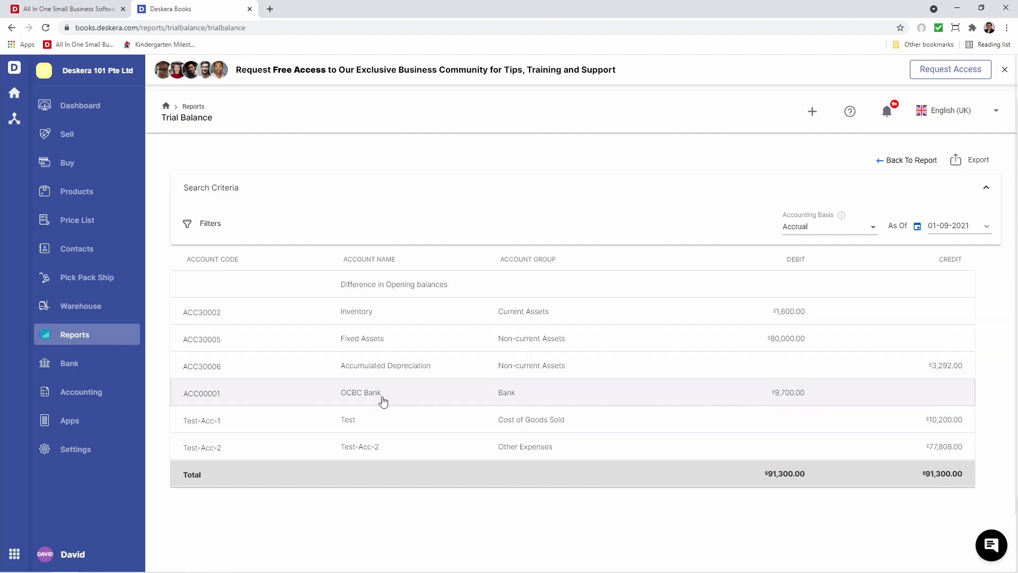
Start an import of account opening balances and download the sample file
{"action": "left_click", "coordinate": [130, 395]}
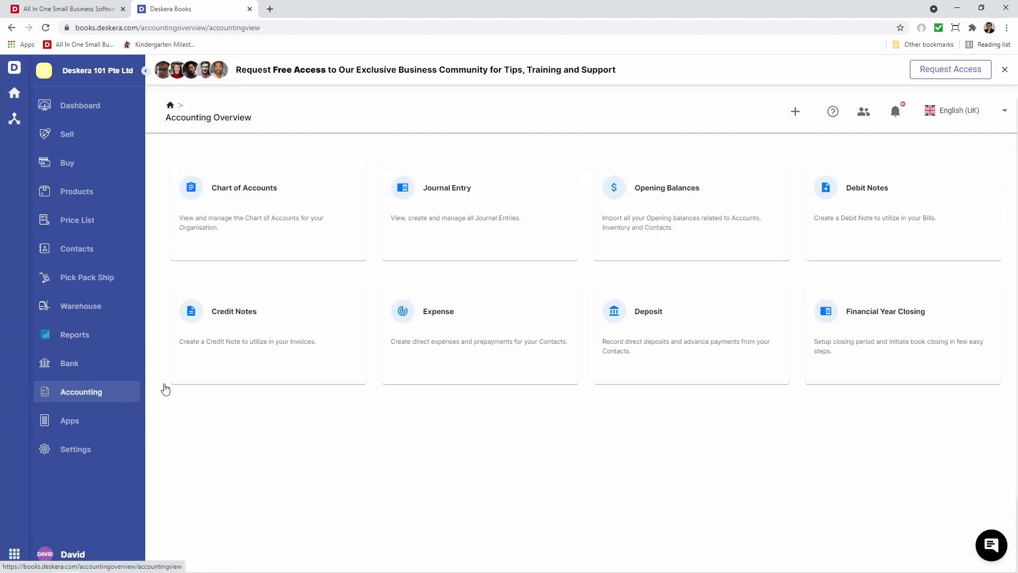
{"action": "left_click", "coordinate": [725, 217]}
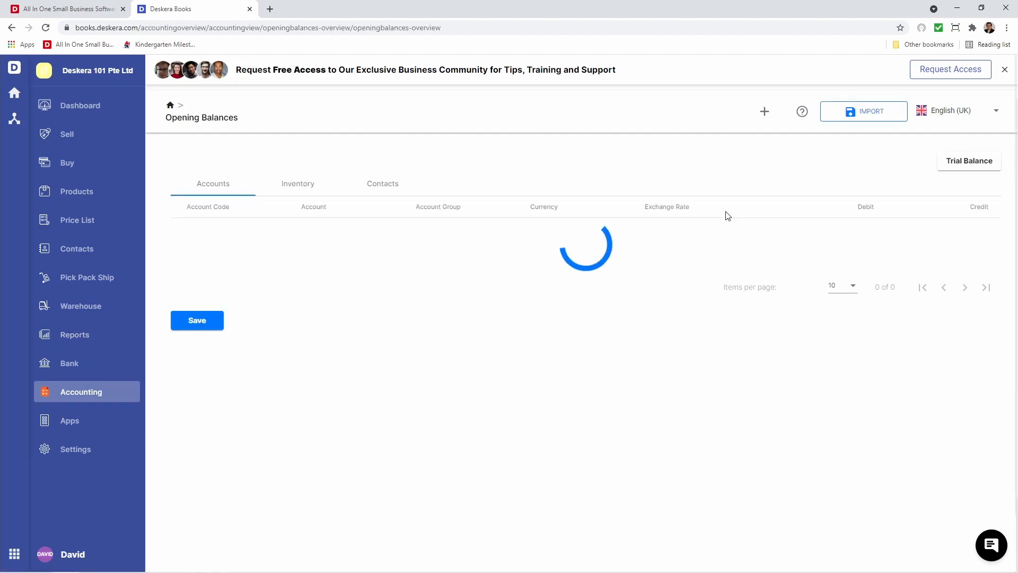
{"action": "left_click", "coordinate": [878, 113]}
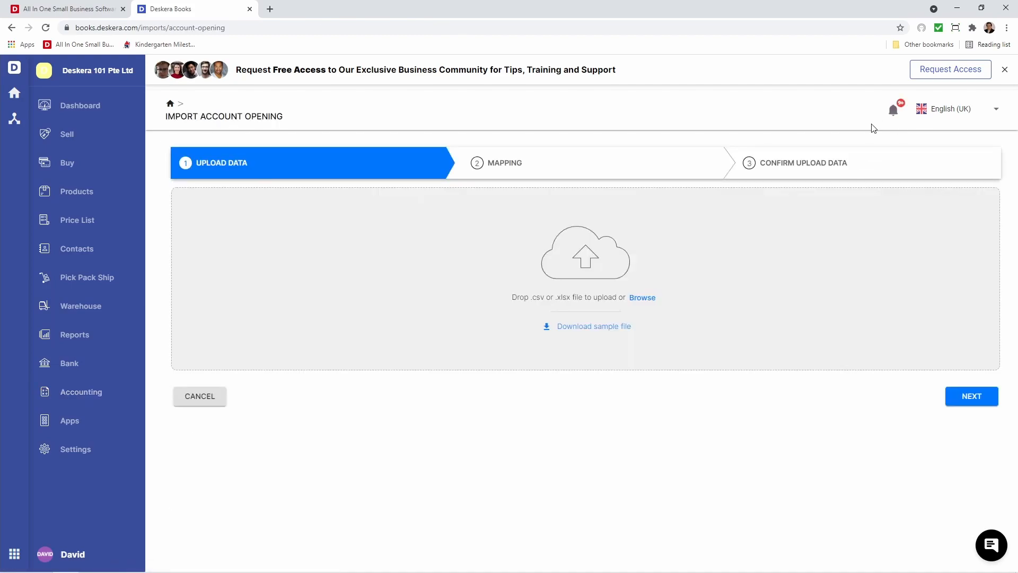
{"action": "left_click", "coordinate": [594, 327]}
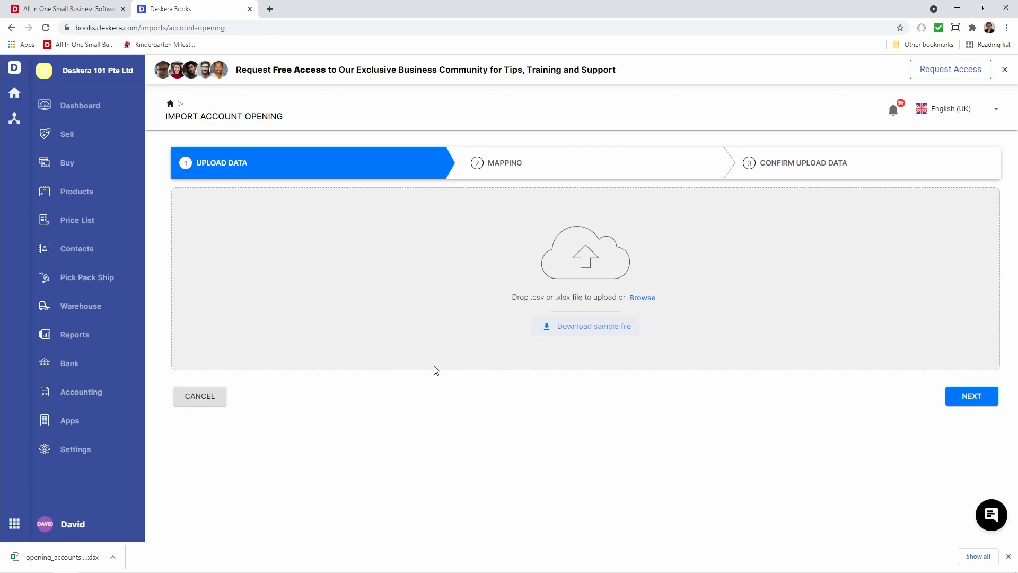
Open the downloaded opening accounts template in Excel, enable editing, and review its headers and account codes in A2:A5
{"action": "left_click", "coordinate": [63, 567]}
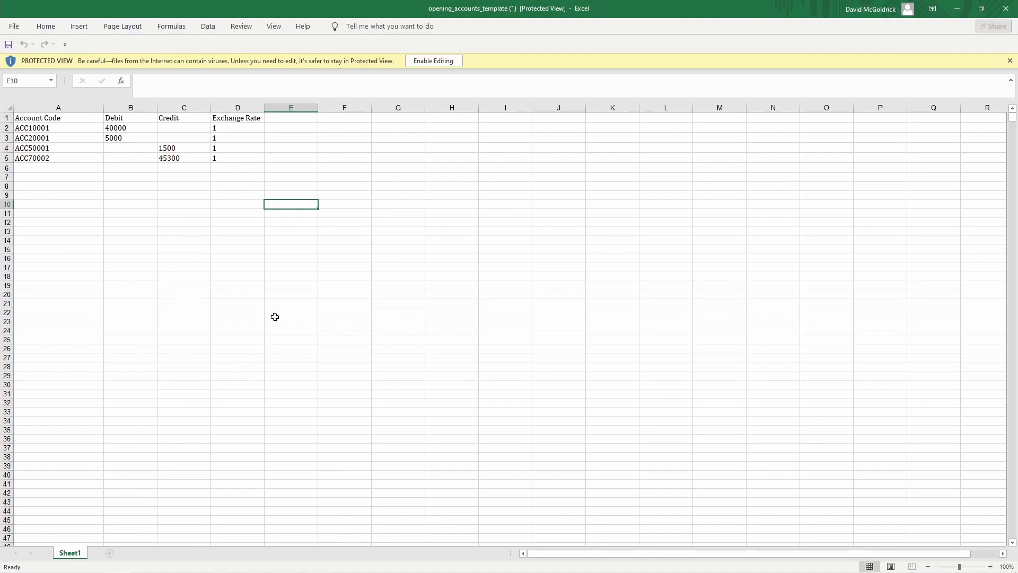
{"action": "left_click", "coordinate": [431, 62]}
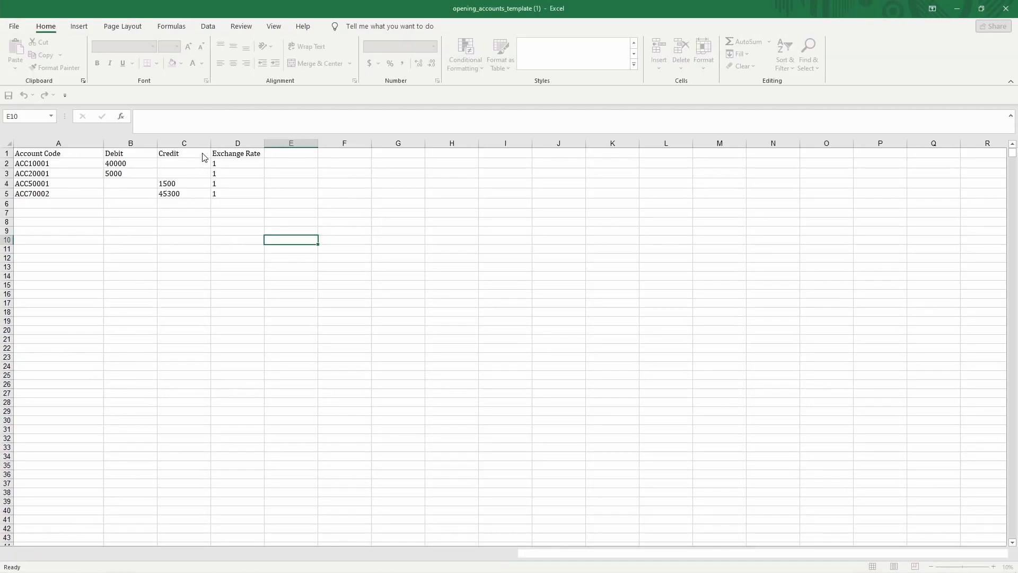
{"action": "left_click_drag", "start_coordinate": [83, 166], "coordinate": [51, 150]}
{"action": "left_click", "coordinate": [51, 150]}
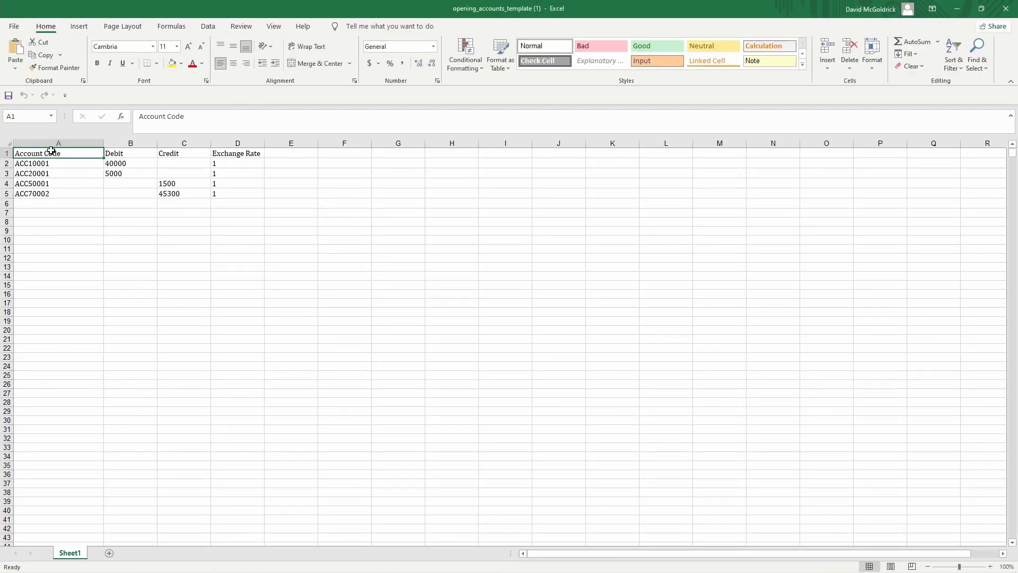
{"action": "scroll", "coordinate": [67, 169], "scroll_direction": "up", "scroll_amount": 8}
{"action": "scroll", "coordinate": [67, 170], "scroll_direction": "up", "scroll_amount": 7}
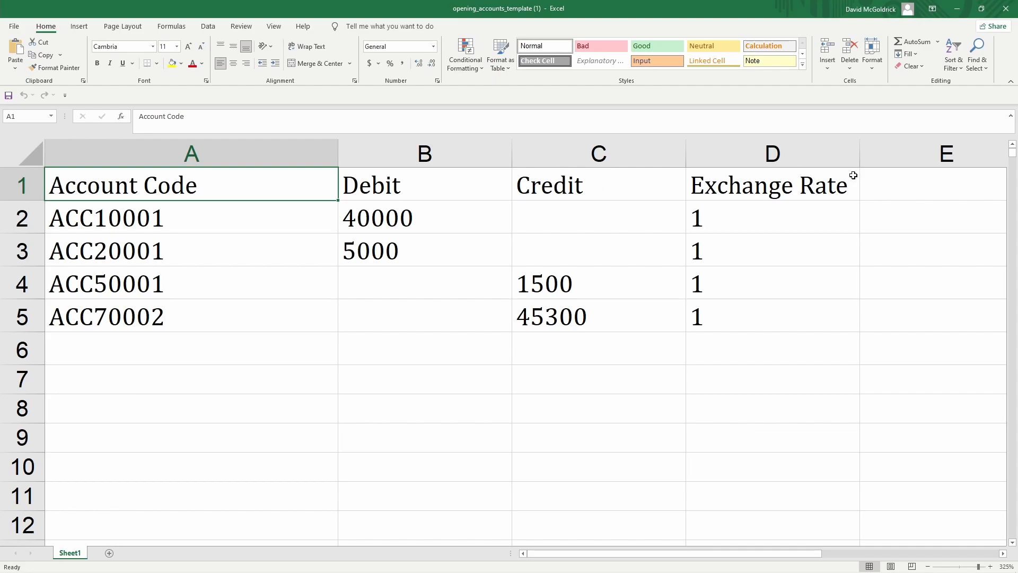
{"action": "left_click", "coordinate": [179, 225]}
{"action": "left_click_drag", "start_coordinate": [178, 234], "coordinate": [211, 316]}
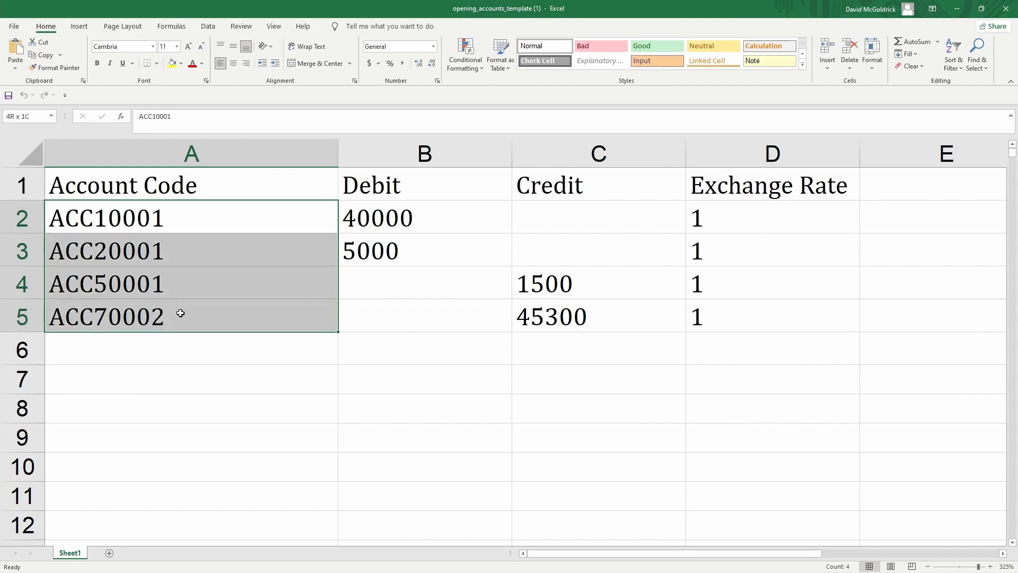
Copy the 45300 credit amount from cell C5 into debit cell B2
{"action": "left_click", "coordinate": [434, 228]}
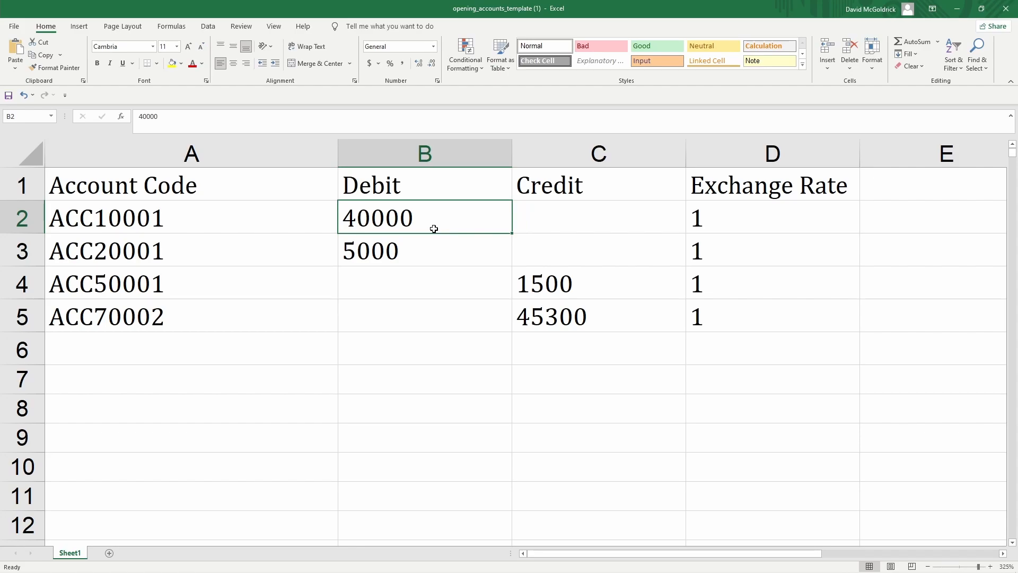
{"action": "key", "text": "Down"}
{"action": "key", "text": "Down"}
{"action": "key", "text": "Down"}
{"action": "key", "text": "Down"}
{"action": "key", "text": "Right"}
{"action": "key", "text": "Up"}
{"action": "key", "text": "ctrl+c"}
{"action": "key", "text": "Up"}
{"action": "key", "text": "Up"}
{"action": "key", "text": "Up"}
{"action": "key", "text": "Left"}
{"action": "key", "text": "ctrl+v"}
Set the credit in cell C4 to 5000, then save and close the workbook
{"action": "key", "text": "Down"}
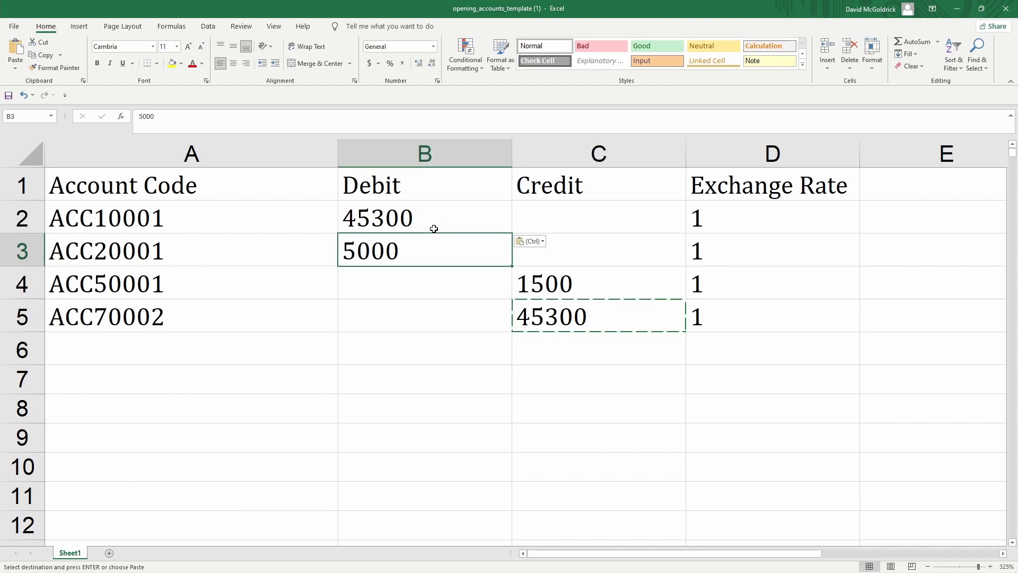
{"action": "key", "text": "Down"}
{"action": "key", "text": "Right"}
{"action": "type", "text": "5000"}
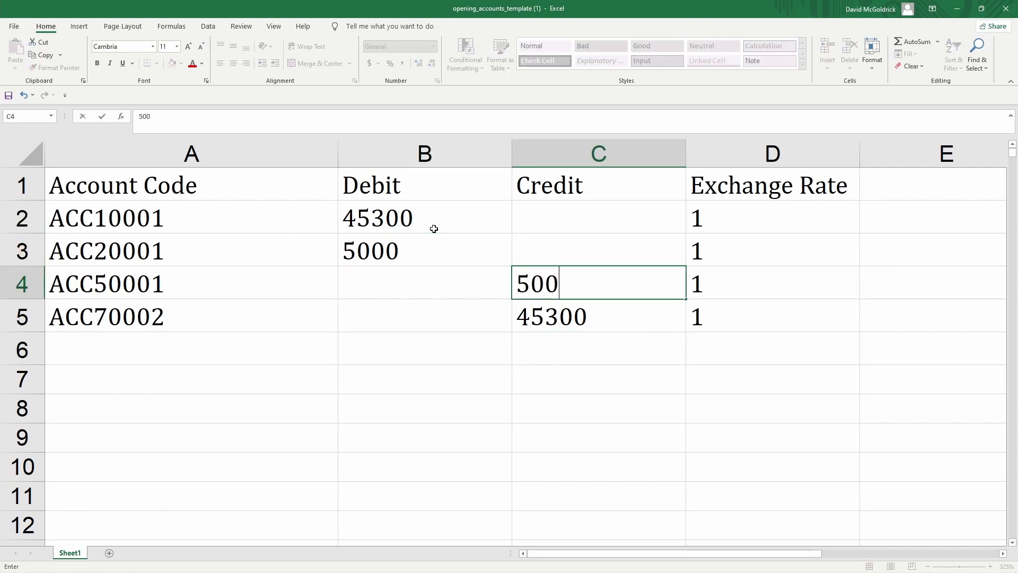
{"action": "left_click", "coordinate": [529, 245]}
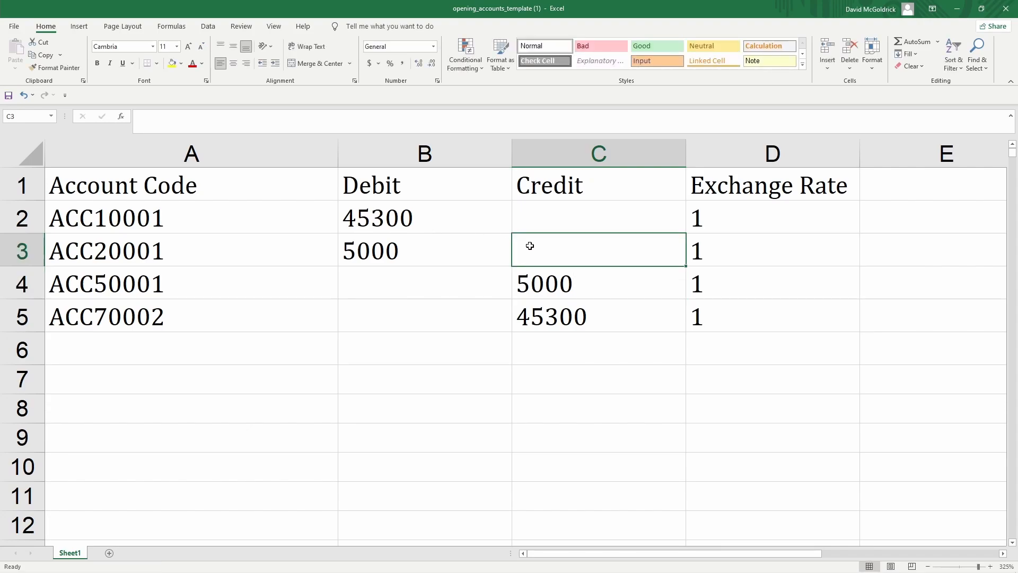
{"action": "left_click", "coordinate": [9, 97]}
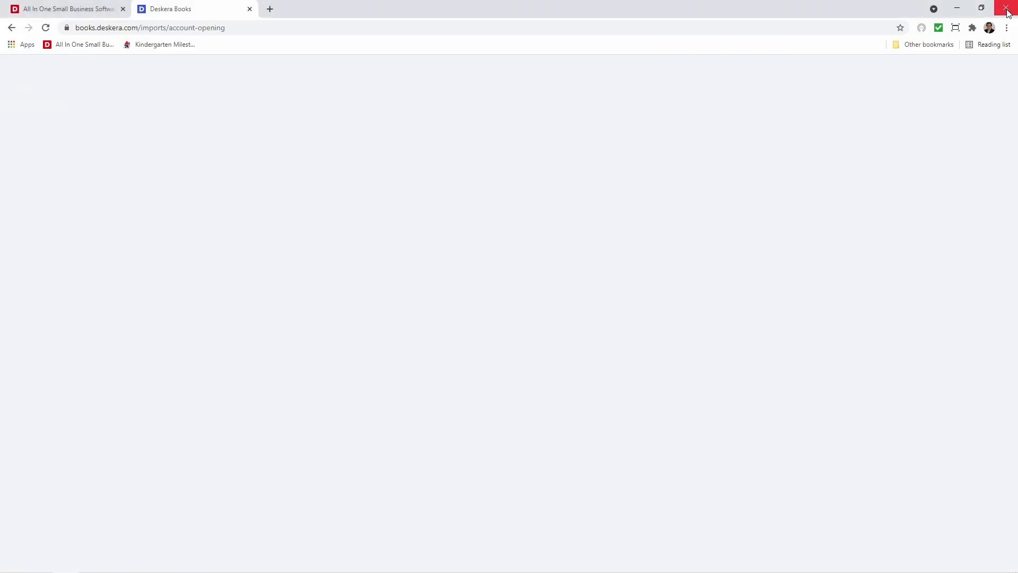
{"action": "left_click", "coordinate": [1006, 8]}
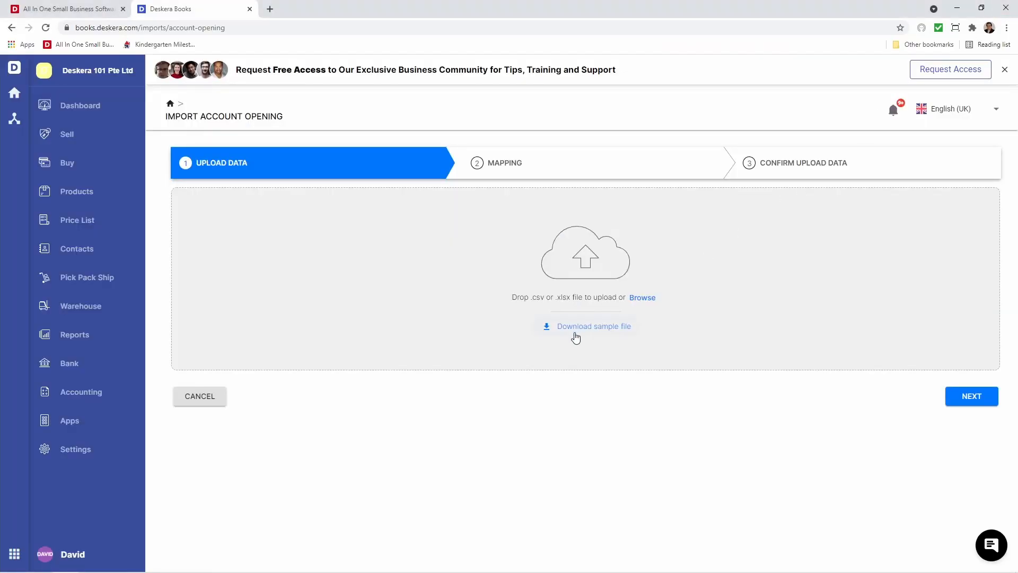
Upload opening_accounts_template (1).xlsx to the account opening import in Deskera Books and proceed to the field mapping
{"action": "left_click", "coordinate": [641, 299]}
{"action": "left_click", "coordinate": [116, 106]}
{"action": "left_click", "coordinate": [418, 269]}
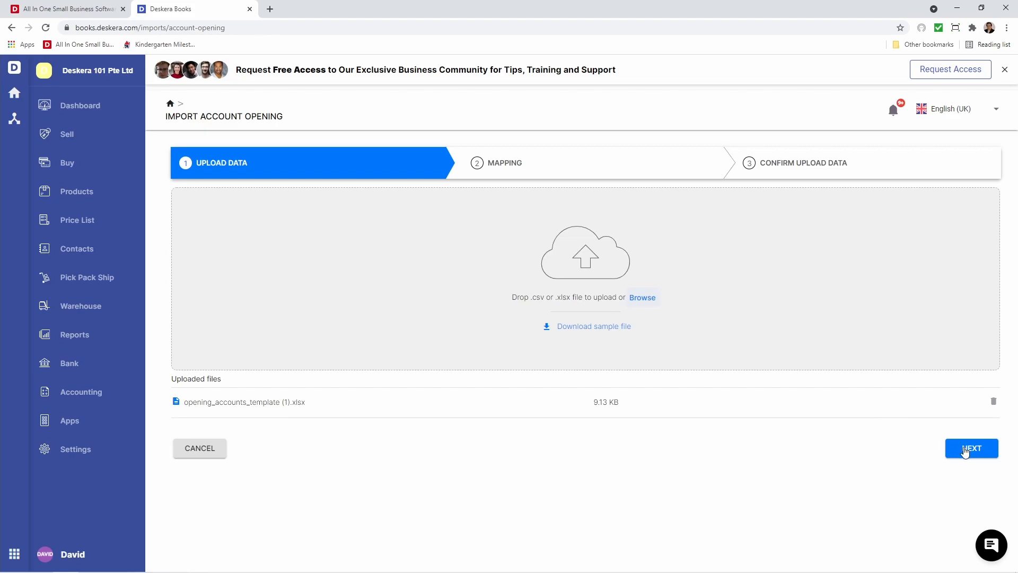
{"action": "left_click", "coordinate": [965, 449]}
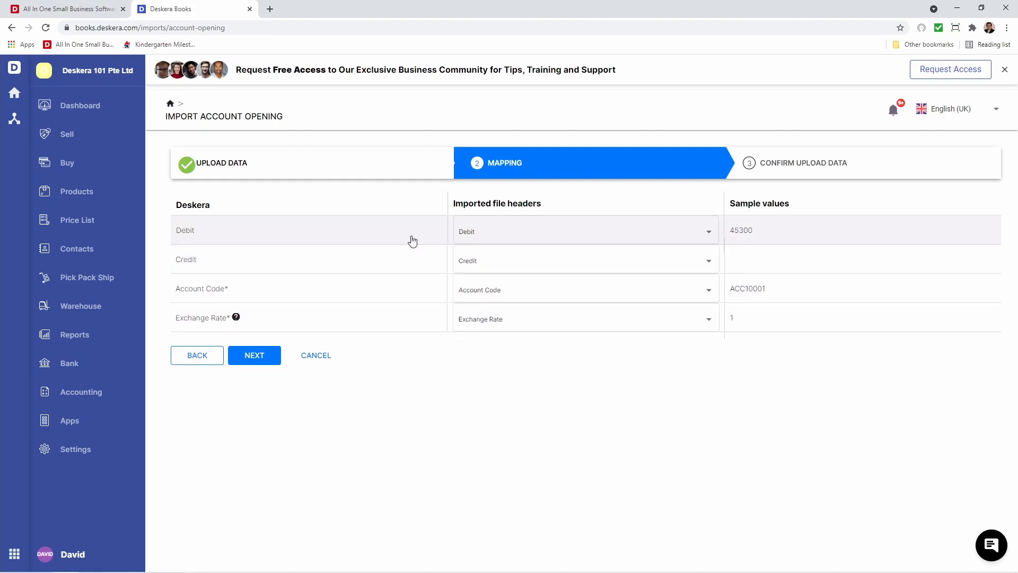
Review the header options for the Debit field, keep the existing mapping, and proceed to the upload data confirmation
{"action": "left_click", "coordinate": [508, 240]}
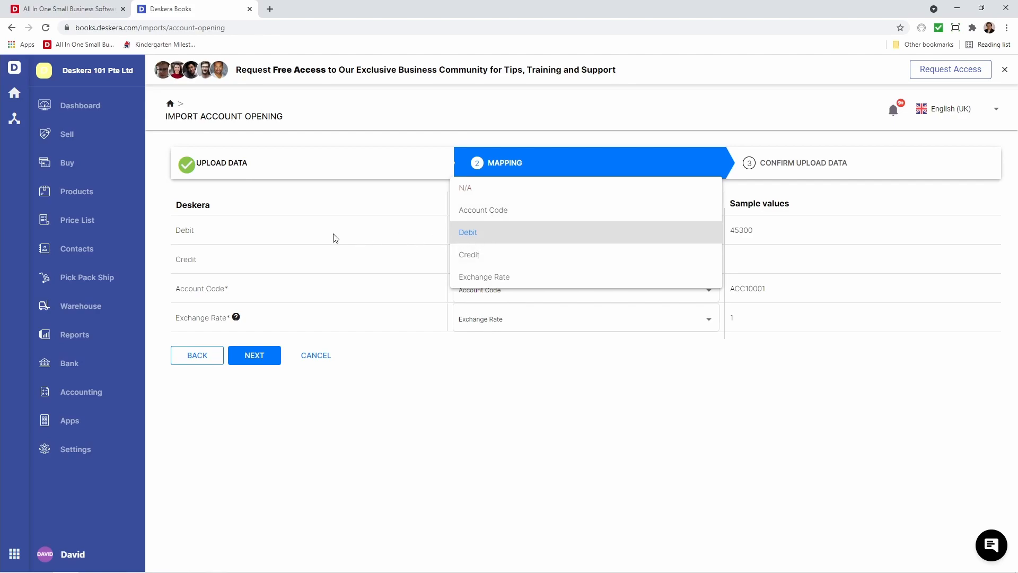
{"action": "left_click", "coordinate": [367, 237]}
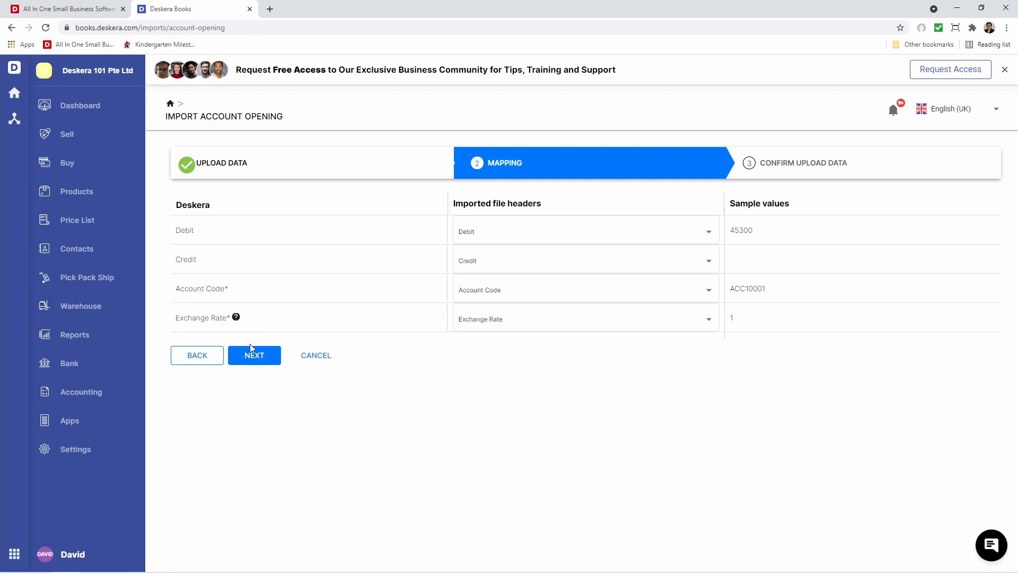
{"action": "left_click", "coordinate": [256, 357]}
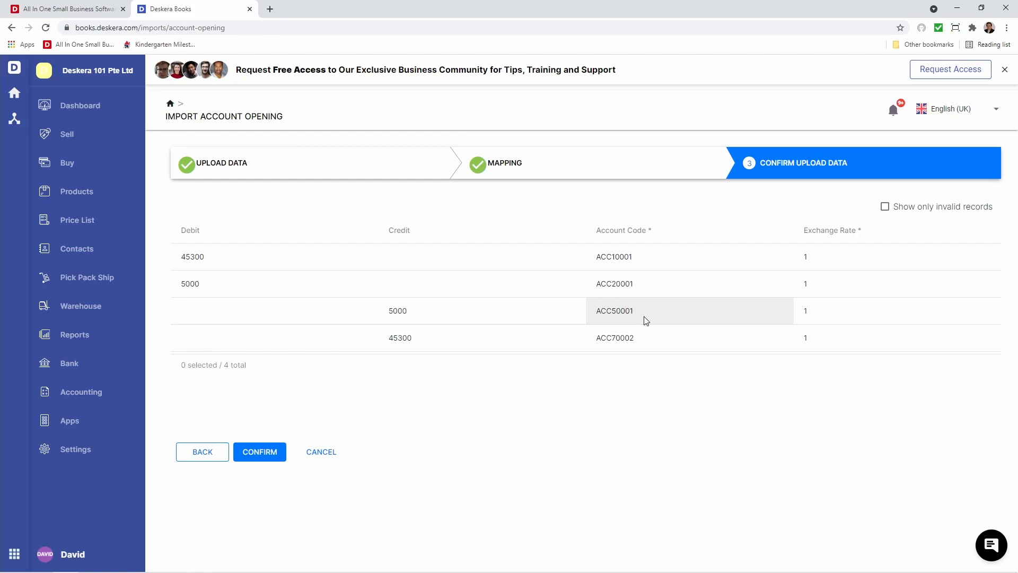
Set the credit of ACC70002 and the debit of ACC10001 to 45000, then confirm the account opening import
{"action": "left_click", "coordinate": [435, 337]}
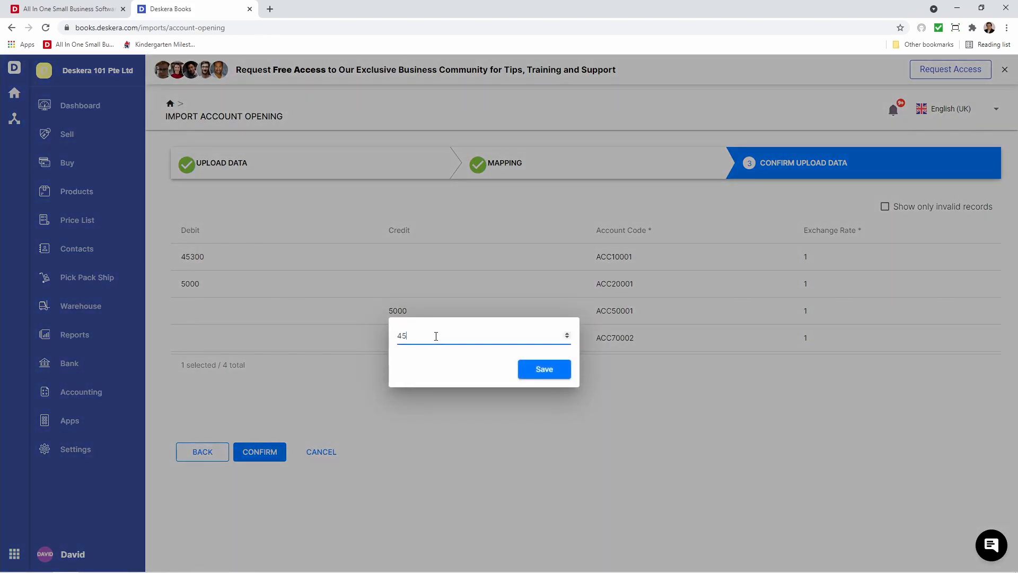
{"action": "left_click", "coordinate": [519, 376]}
{"action": "left_click", "coordinate": [227, 257]}
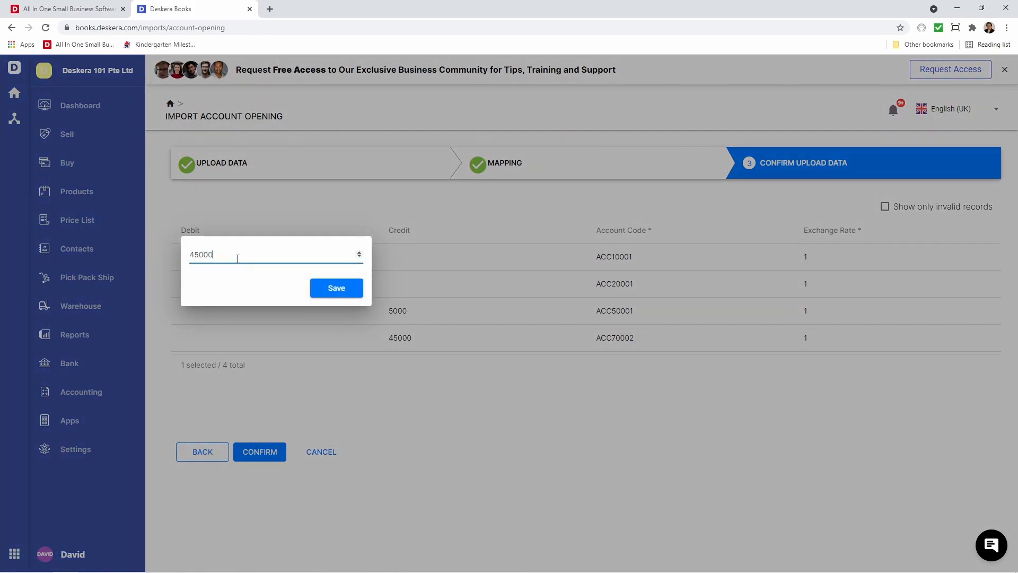
{"action": "left_click", "coordinate": [360, 292]}
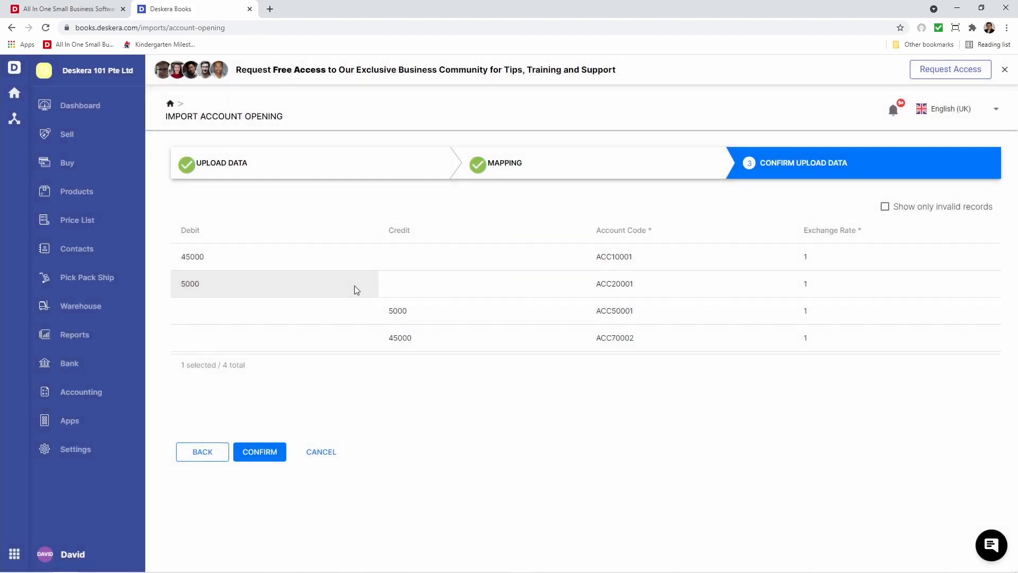
{"action": "left_click", "coordinate": [267, 454]}
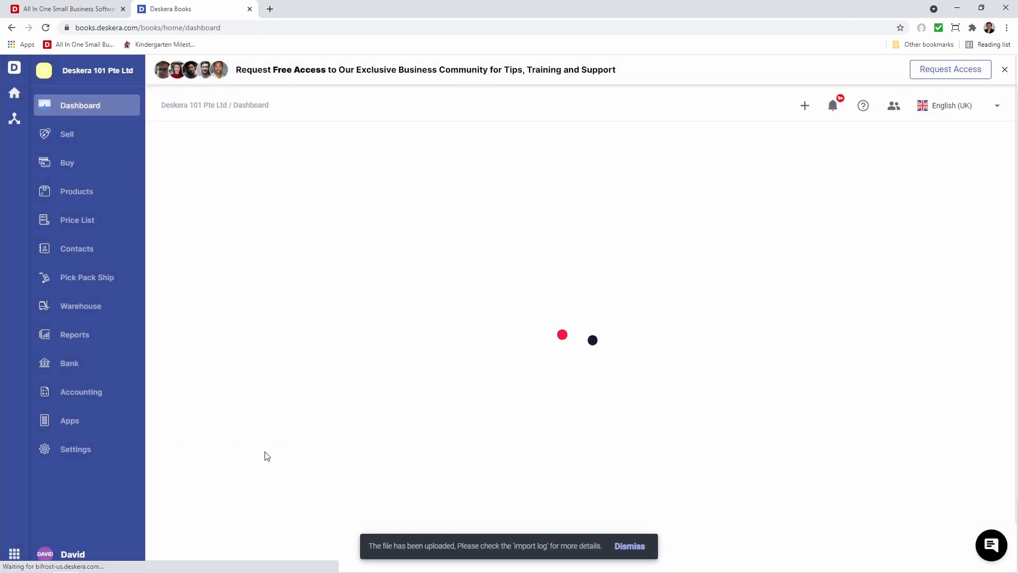
Show 100 accounts per page in the accounting opening balances and review the imported debit and credit amounts
{"action": "left_click", "coordinate": [104, 402]}
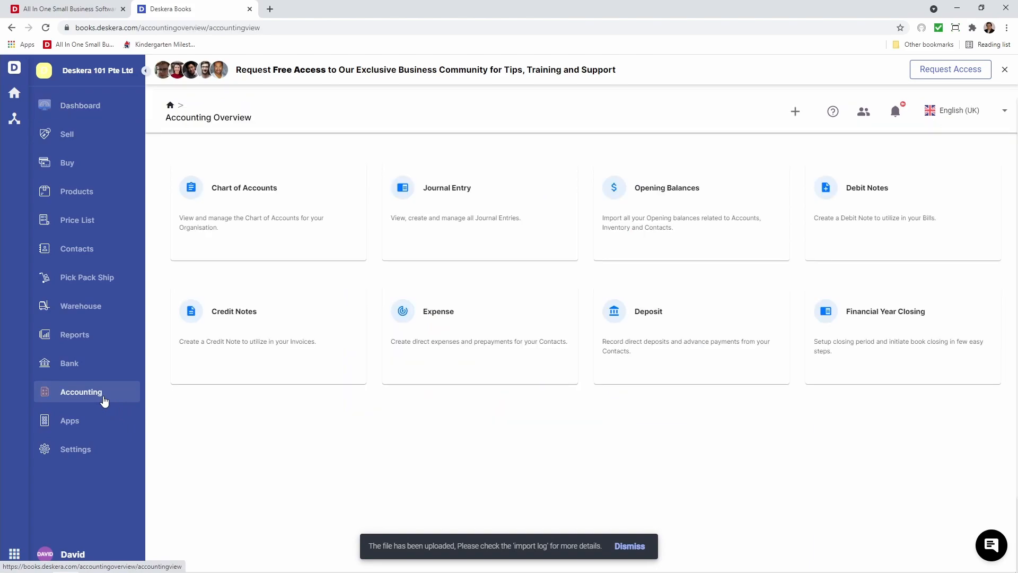
{"action": "left_click", "coordinate": [664, 221]}
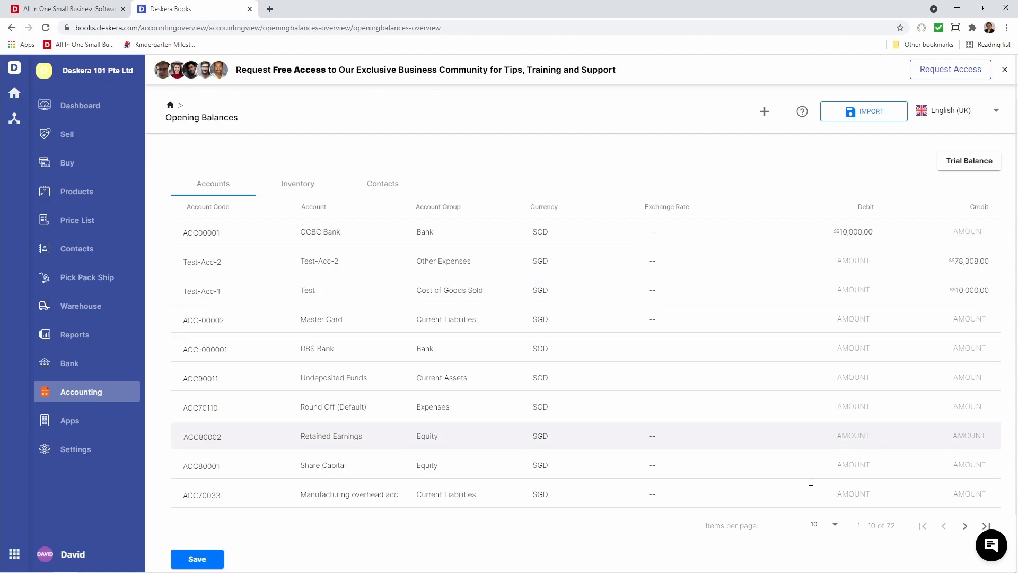
{"action": "left_click", "coordinate": [835, 525]}
{"action": "scroll", "coordinate": [827, 477], "scroll_direction": "down", "scroll_amount": 3}
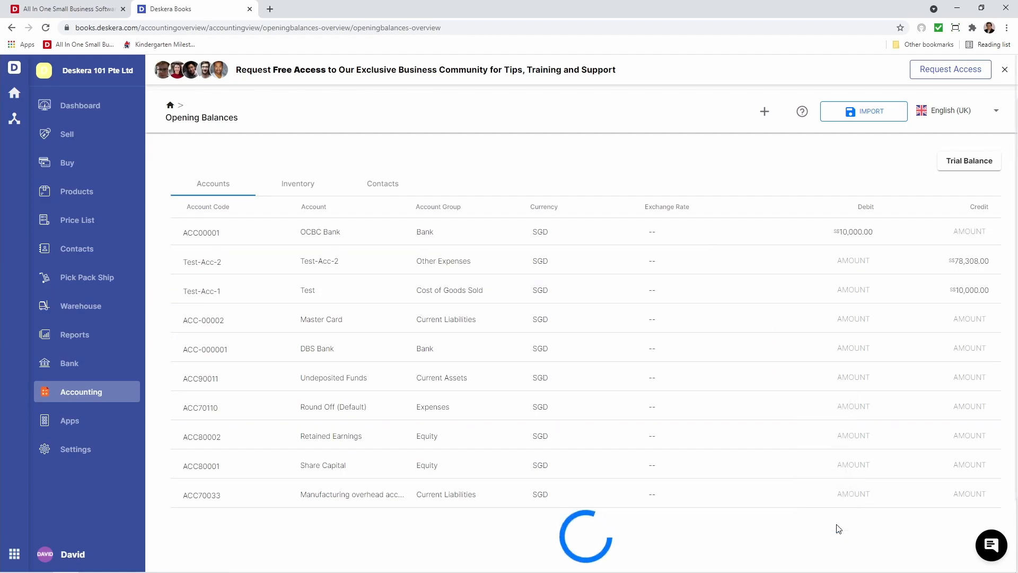
{"action": "scroll", "coordinate": [827, 487], "scroll_direction": "down", "scroll_amount": 6}
{"action": "scroll", "coordinate": [826, 487], "scroll_direction": "down", "scroll_amount": 20}
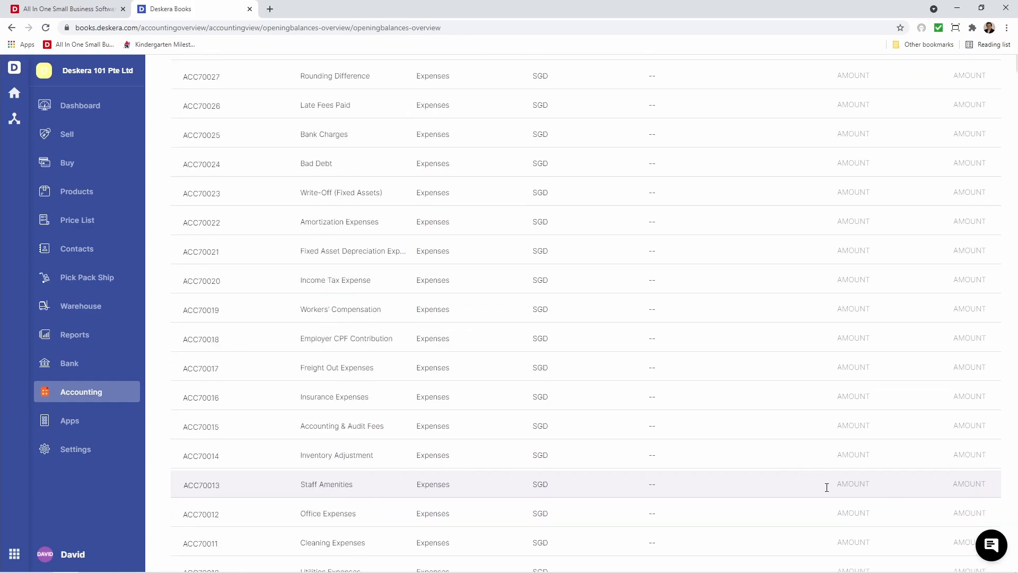
{"action": "scroll", "coordinate": [827, 487], "scroll_direction": "down", "scroll_amount": 8}
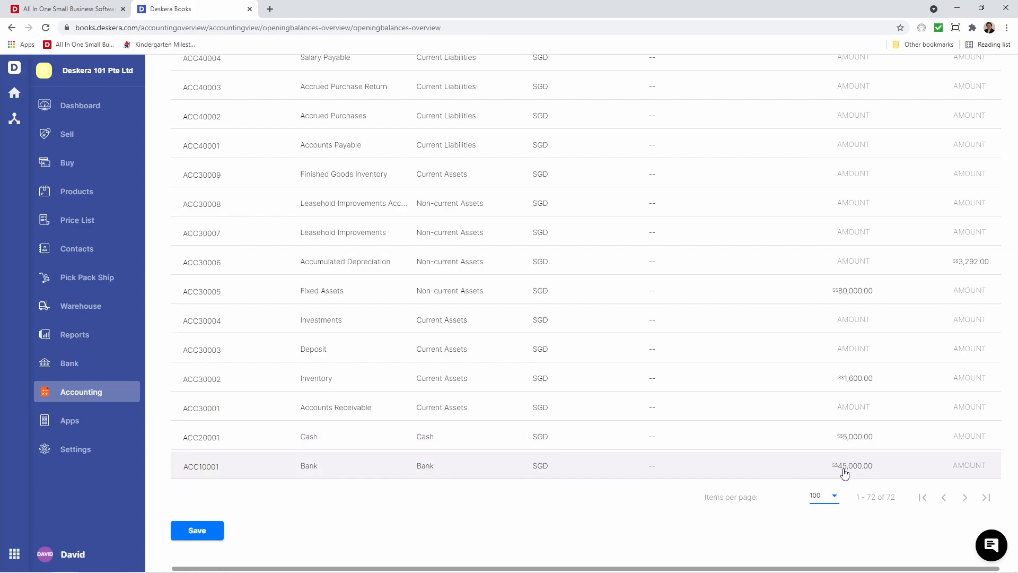
{"action": "scroll", "coordinate": [829, 433], "scroll_direction": "up", "scroll_amount": 15}
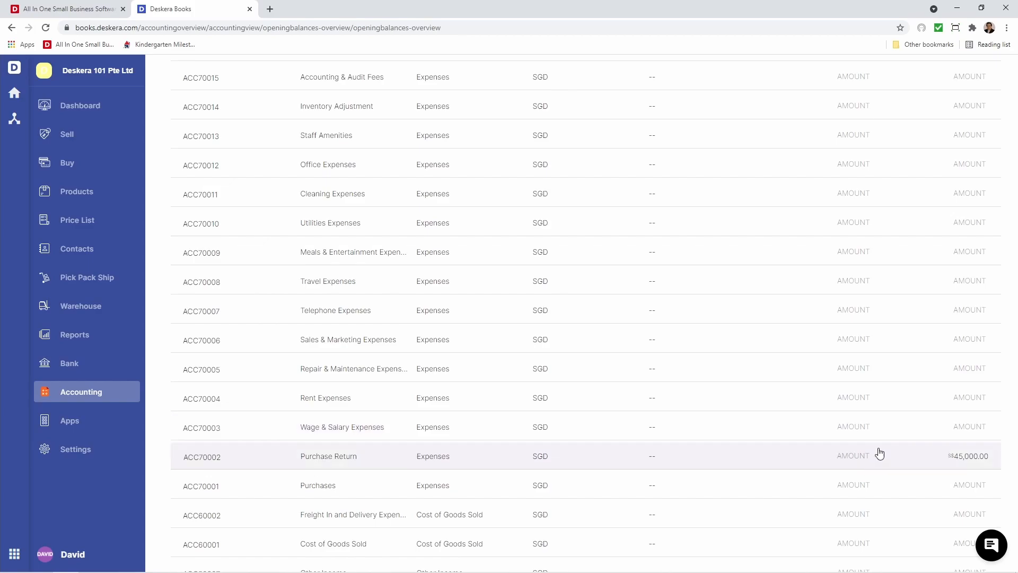
{"action": "scroll", "coordinate": [912, 462], "scroll_direction": "up", "scroll_amount": 5}
{"action": "scroll", "coordinate": [913, 462], "scroll_direction": "up", "scroll_amount": 15}
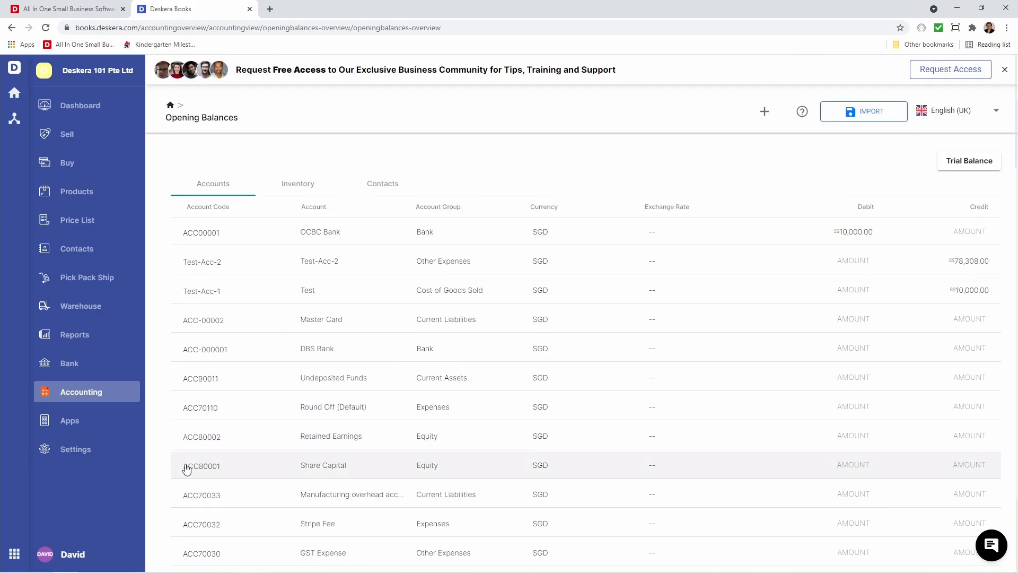
Open the imported files log in the settings to check the records of the account opening import
{"action": "left_click", "coordinate": [105, 457]}
{"action": "left_click", "coordinate": [620, 253]}
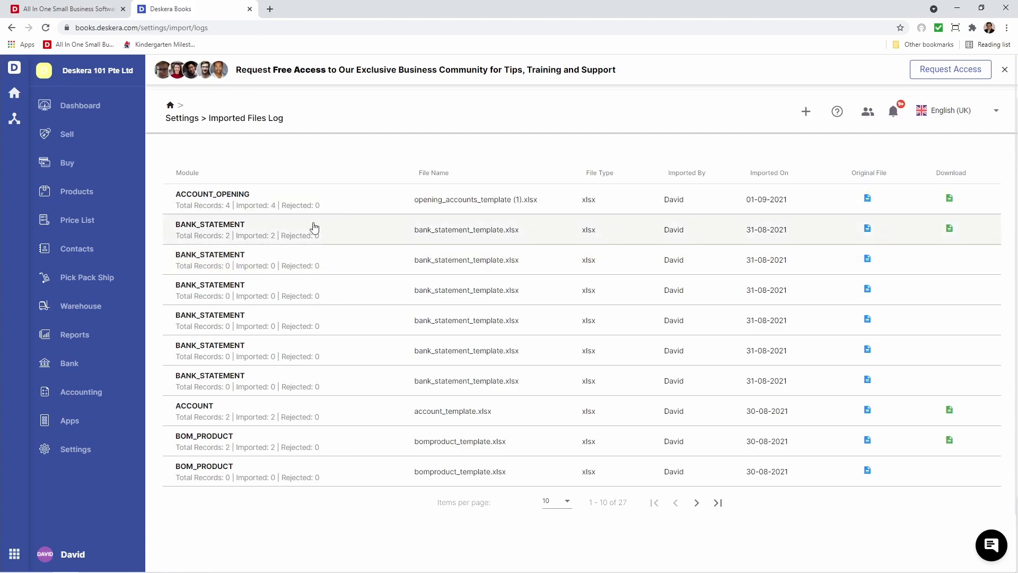
Return to the opening balances and set the opening valuation of the inventory product Desktop to 1000
{"action": "left_click", "coordinate": [90, 392]}
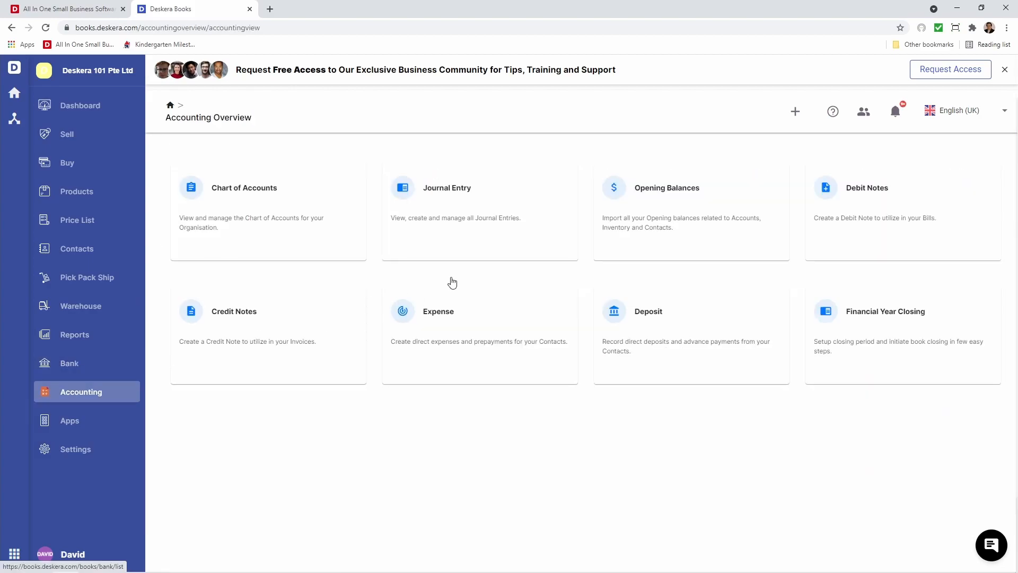
{"action": "left_click", "coordinate": [726, 203]}
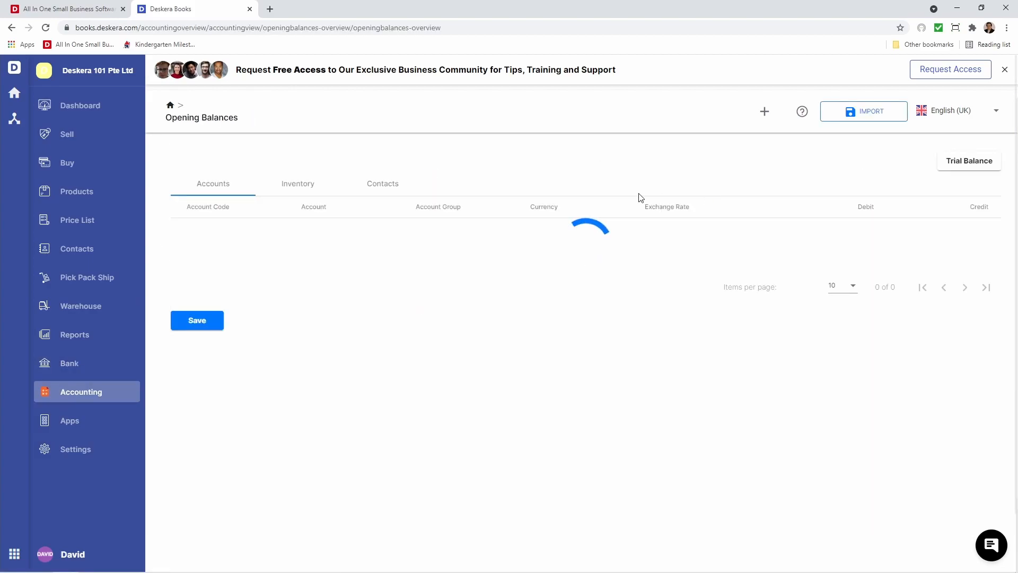
{"action": "left_click", "coordinate": [296, 186]}
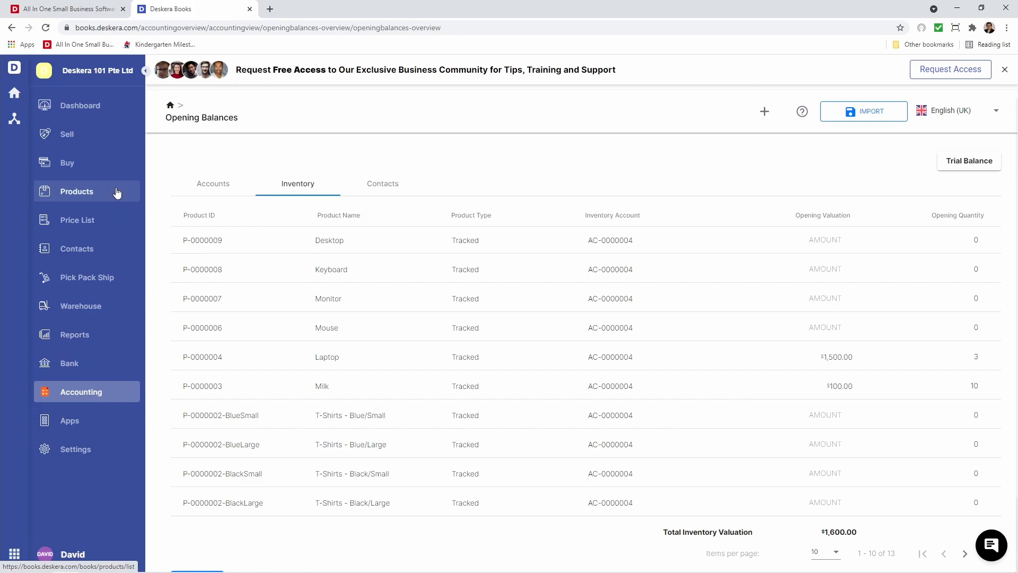
{"action": "left_click", "coordinate": [816, 244]}
{"action": "type", "text": "1,"}
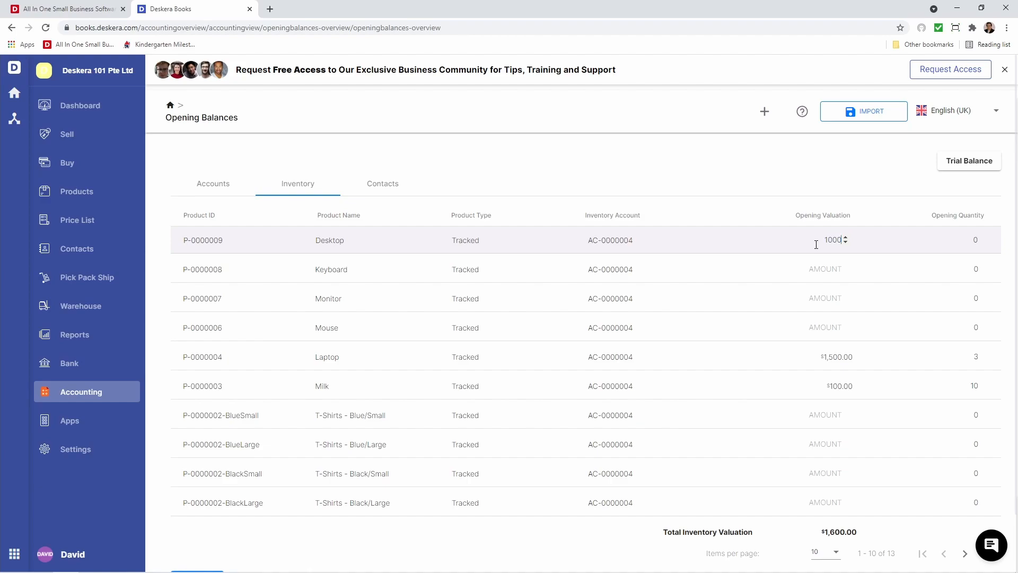
{"action": "type", "text": "000"}
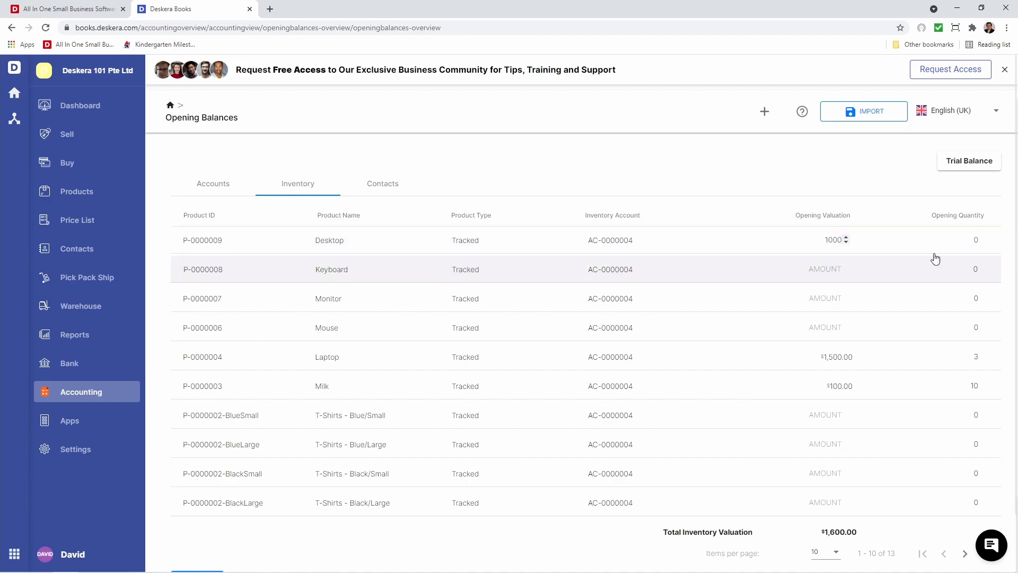
Set the opening quantity of Desktop to 1 and save the inventory opening balances
{"action": "left_click", "coordinate": [963, 240]}
{"action": "key", "text": "BackSpace"}
{"action": "type", "text": "1"}
{"action": "left_click", "coordinate": [897, 274]}
{"action": "scroll", "coordinate": [897, 275], "scroll_direction": "down", "scroll_amount": 2}
{"action": "left_click", "coordinate": [196, 517]}
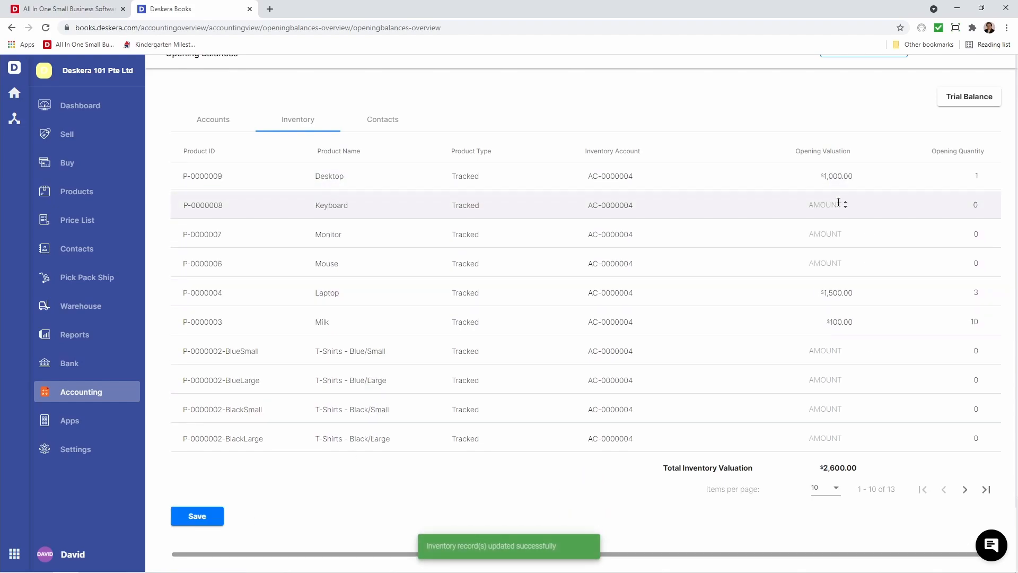
Open the trial balance from the account opening balances to check the effect of the inventory valuation
{"action": "left_click", "coordinate": [220, 125]}
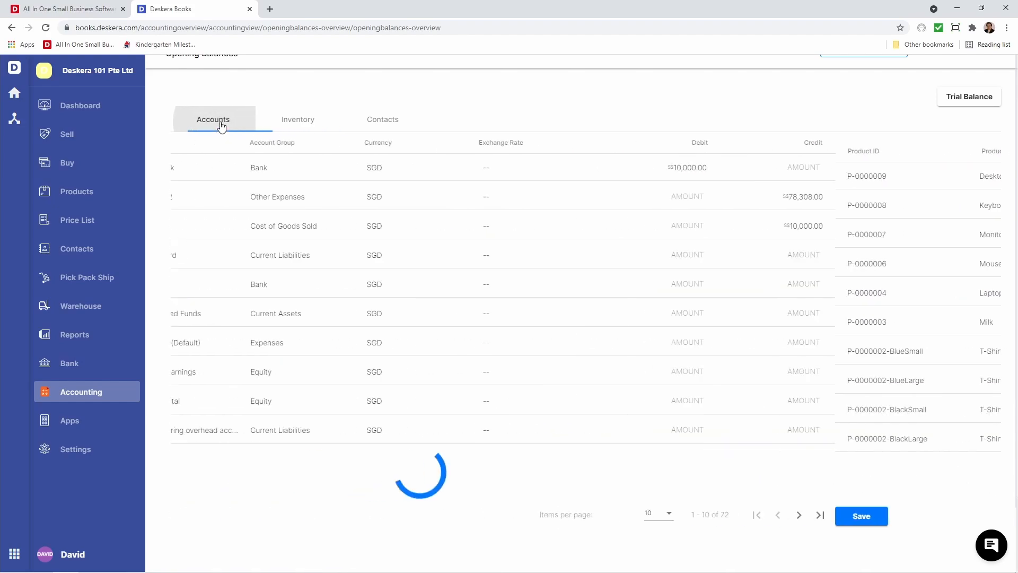
{"action": "left_click", "coordinate": [978, 104]}
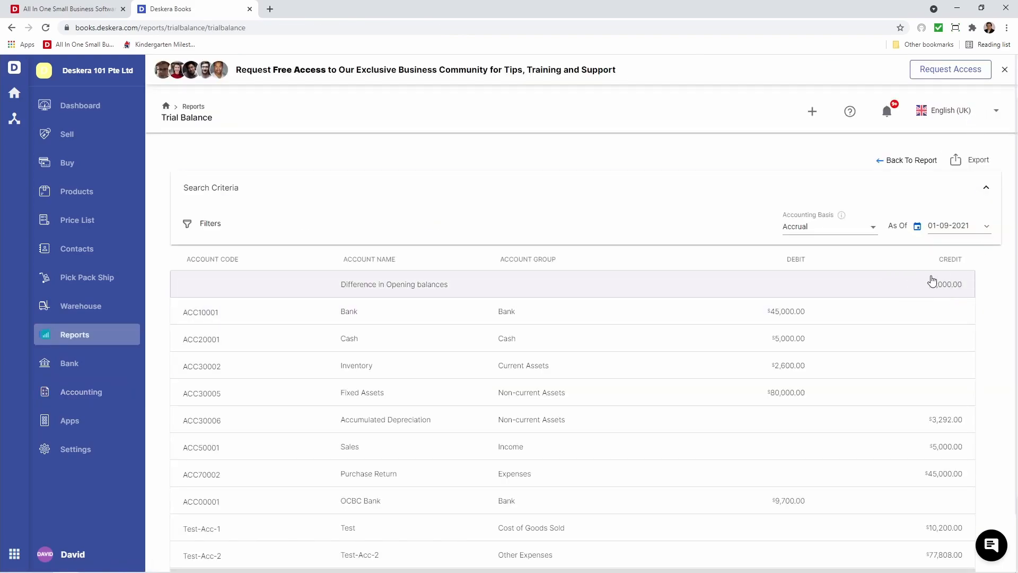
Start an import from the inventory opening balances and download its sample file
{"action": "left_click", "coordinate": [95, 394]}
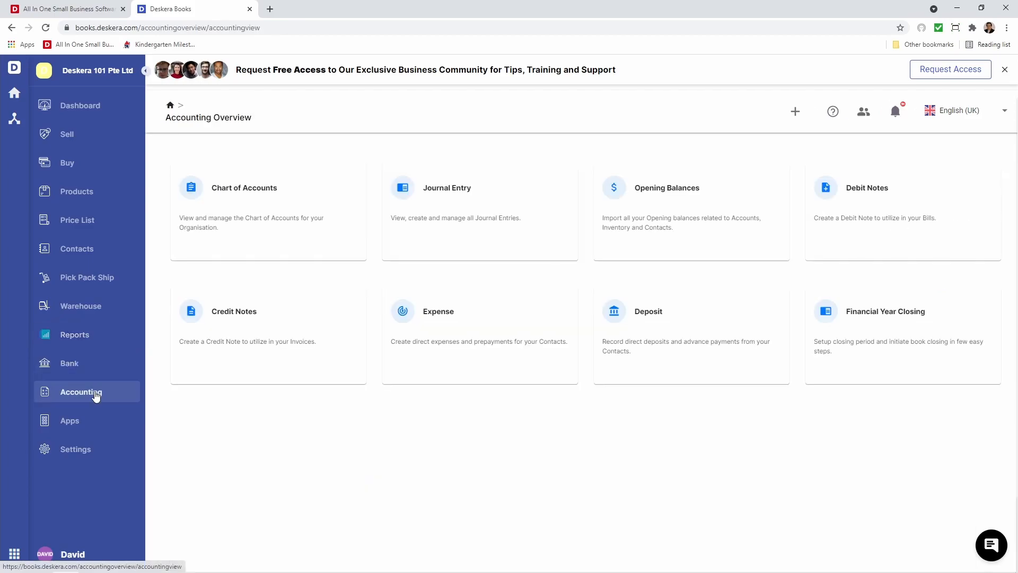
{"action": "left_click", "coordinate": [711, 239]}
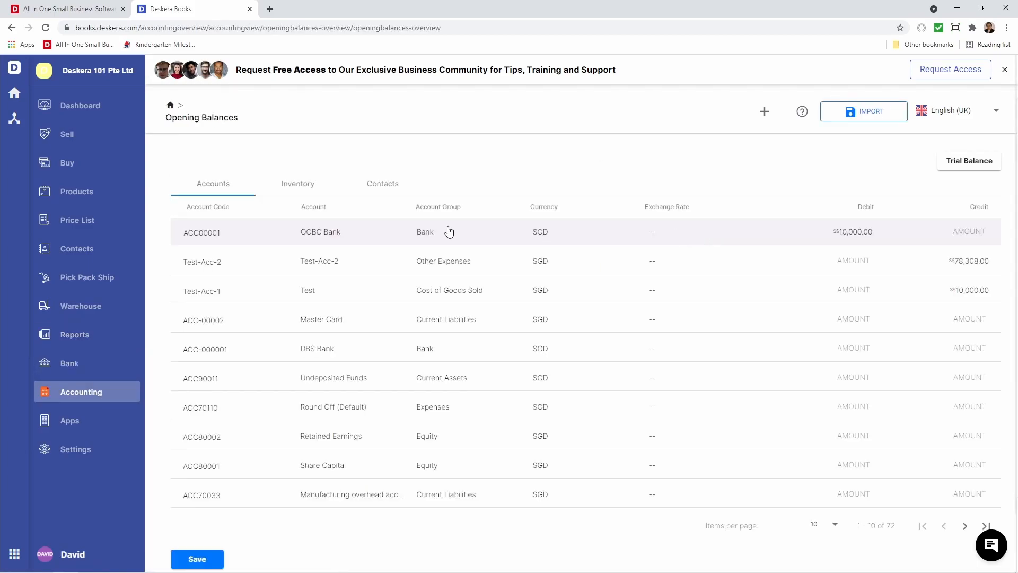
{"action": "left_click", "coordinate": [290, 187]}
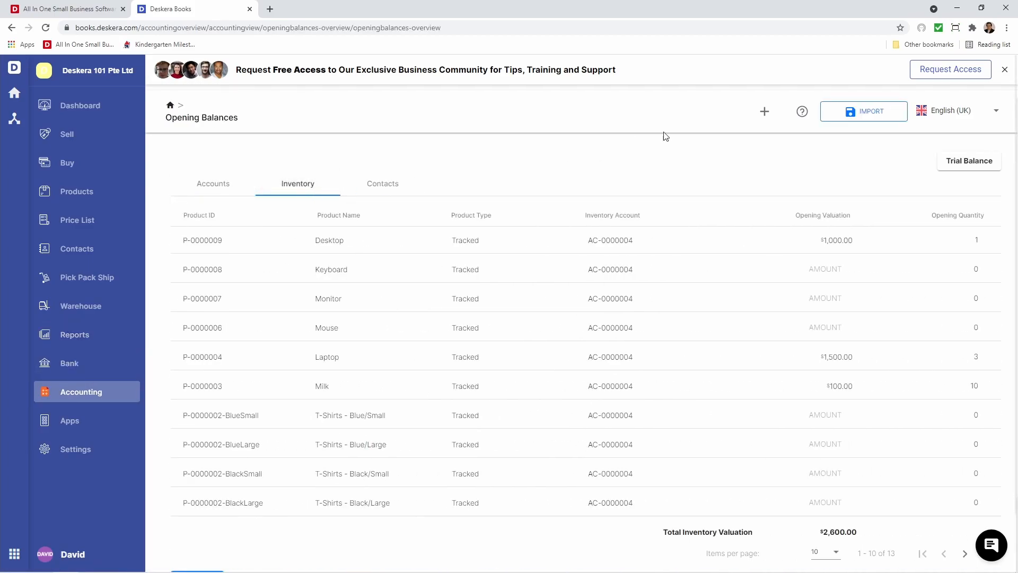
{"action": "left_click", "coordinate": [893, 118]}
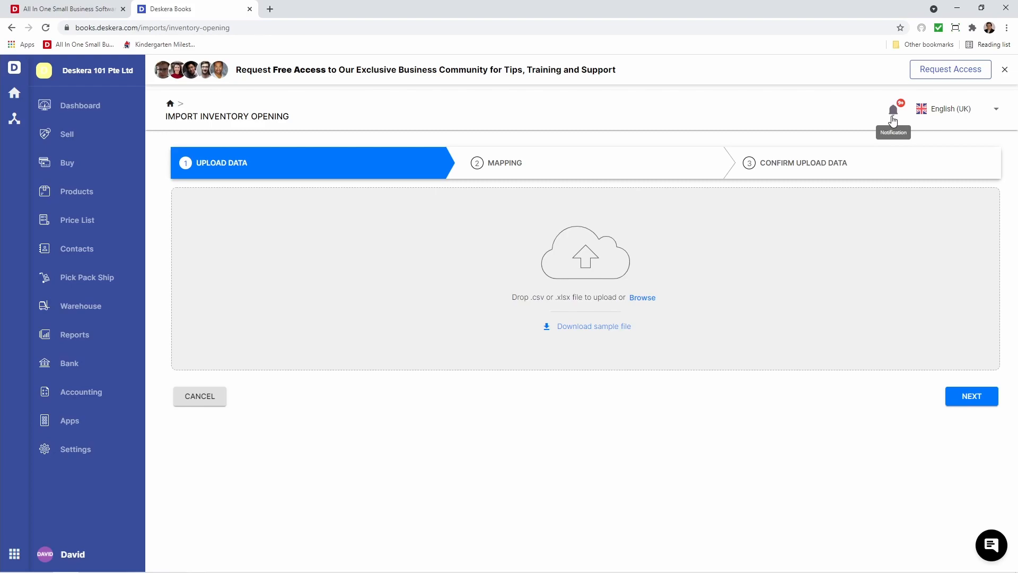
{"action": "left_click", "coordinate": [594, 326]}
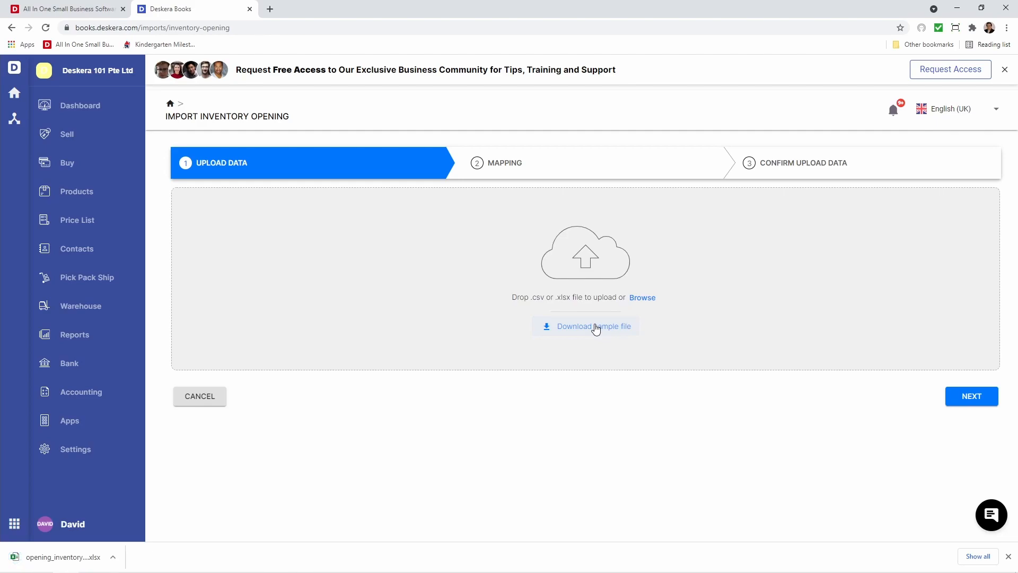
Open the downloaded opening inventory template in Excel, enable editing, and enlarge its data for reading
{"action": "left_click", "coordinate": [47, 566]}
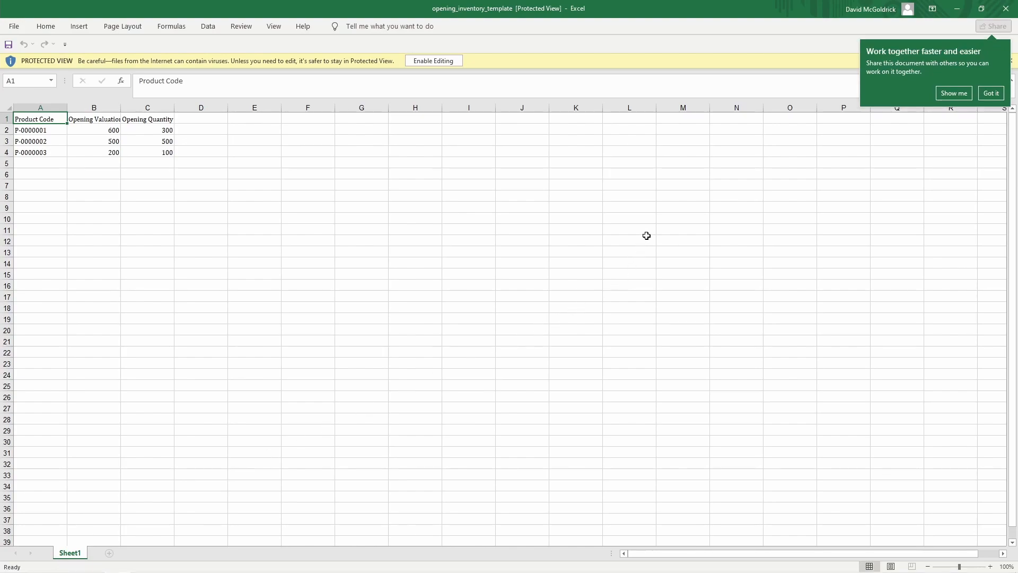
{"action": "left_click", "coordinate": [430, 62]}
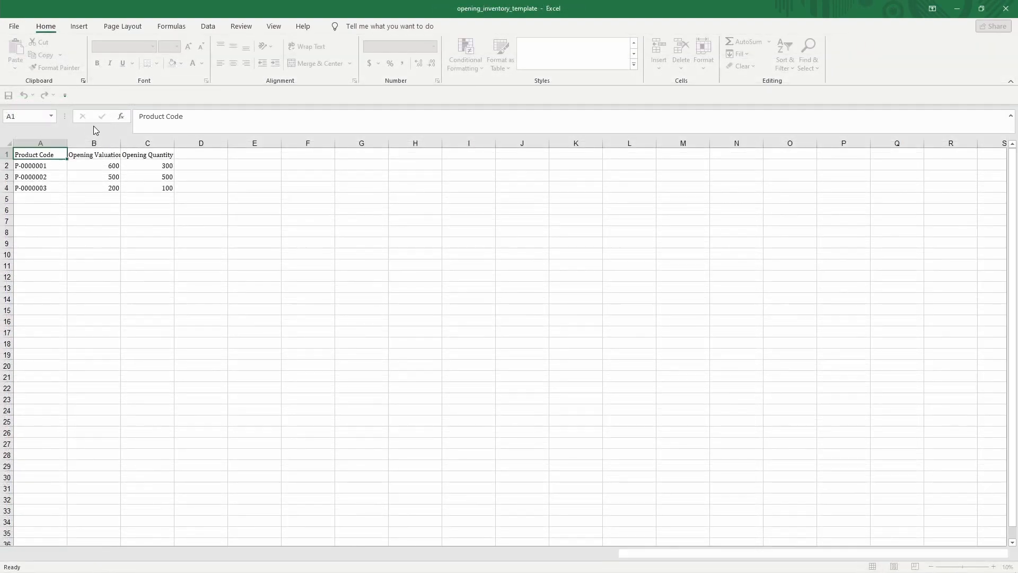
{"action": "scroll", "coordinate": [90, 162], "scroll_direction": "up", "scroll_amount": 13, "text": "ctrl"}
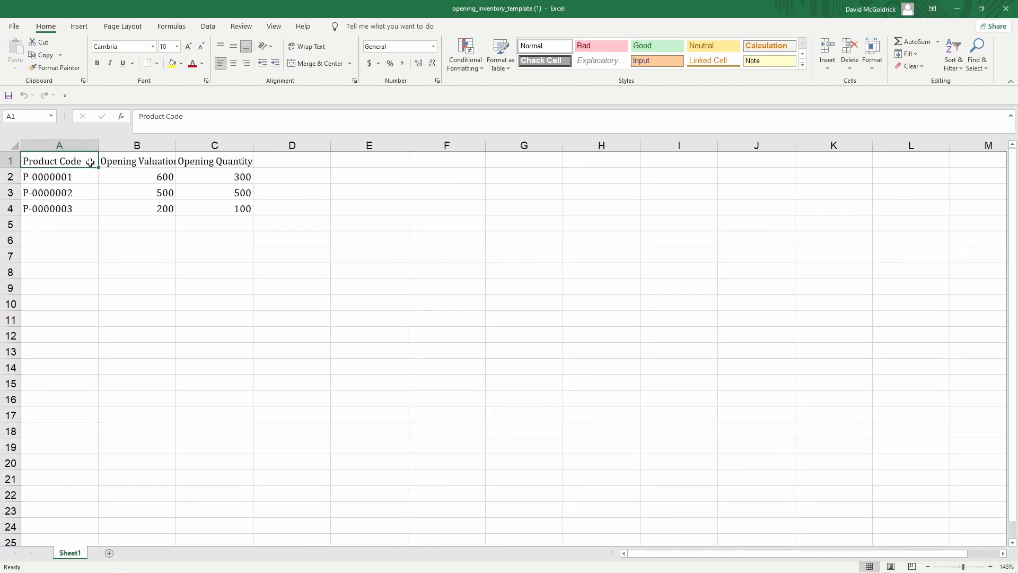
{"action": "scroll", "coordinate": [92, 168], "scroll_direction": "up", "scroll_amount": 5, "text": "ctrl"}
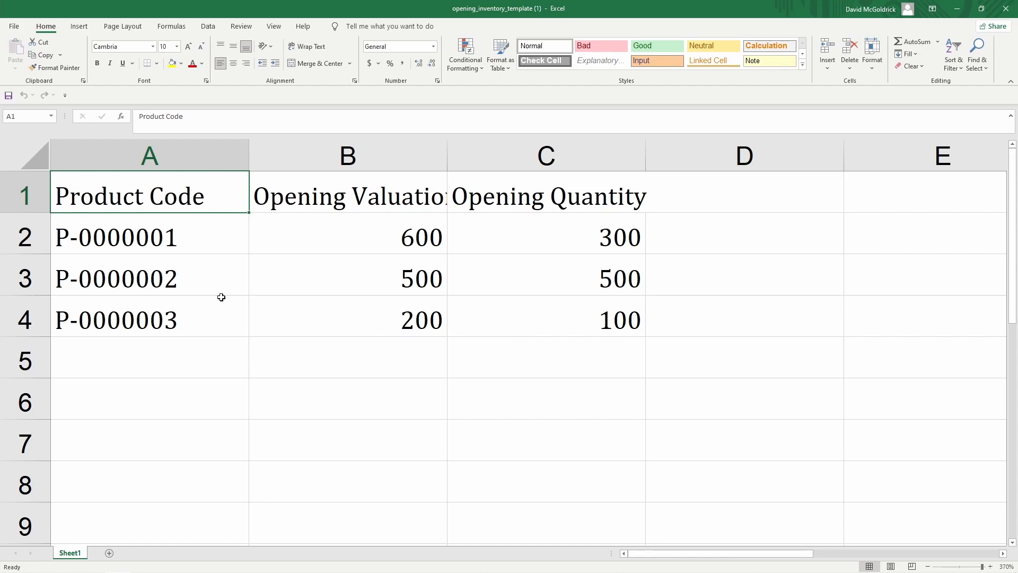
Change the product codes in cells A2 and A3 to P-0000006 and P-0000007
{"action": "left_click", "coordinate": [199, 244]}
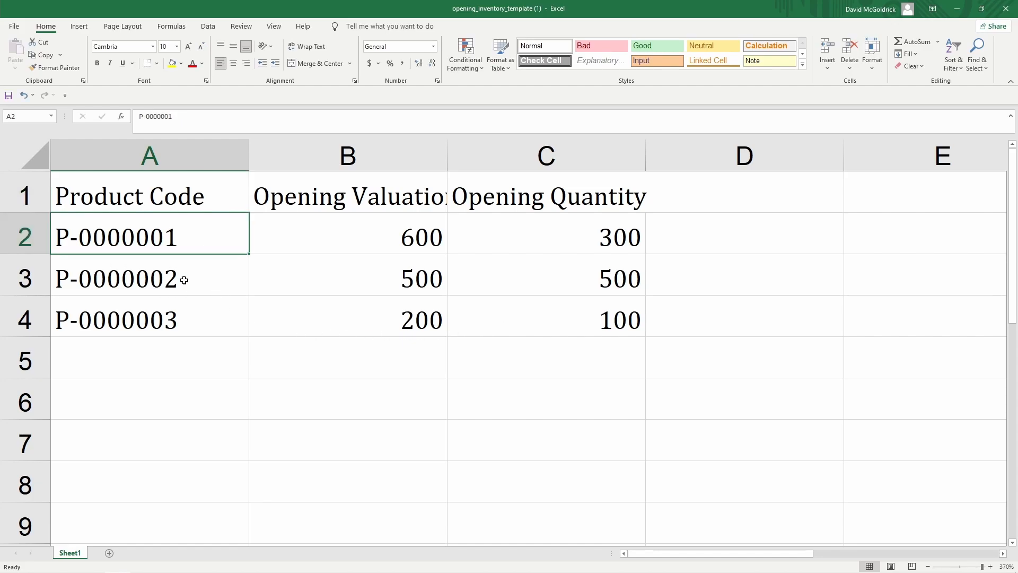
{"action": "double_click", "coordinate": [190, 243]}
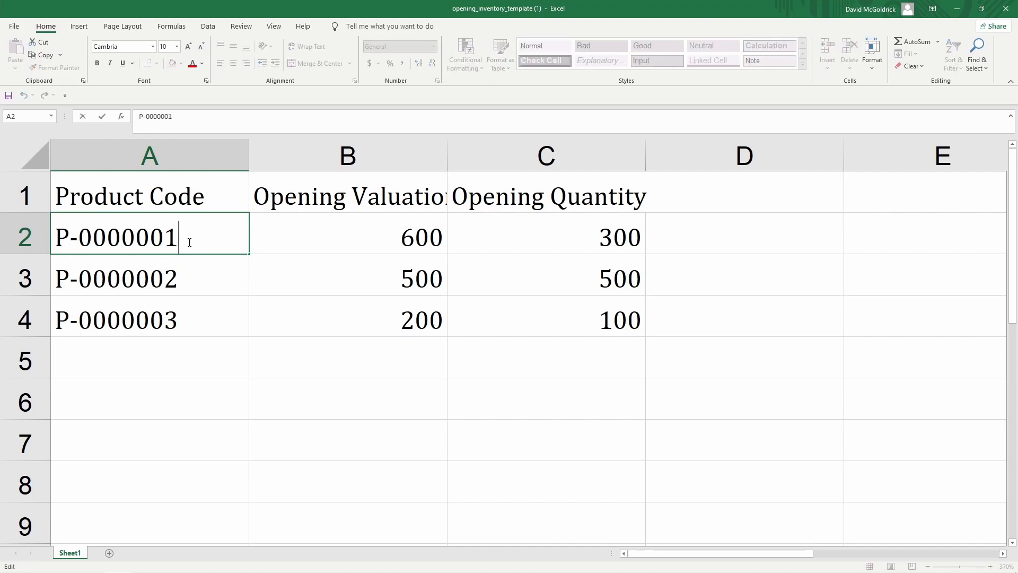
{"action": "key", "text": "BackSpace"}
{"action": "type", "text": "6"}
{"action": "key", "text": "Return"}
{"action": "double_click", "coordinate": [202, 280]}
{"action": "key", "text": "BackSpace"}
{"action": "type", "text": "7"}
{"action": "key", "text": "Return"}
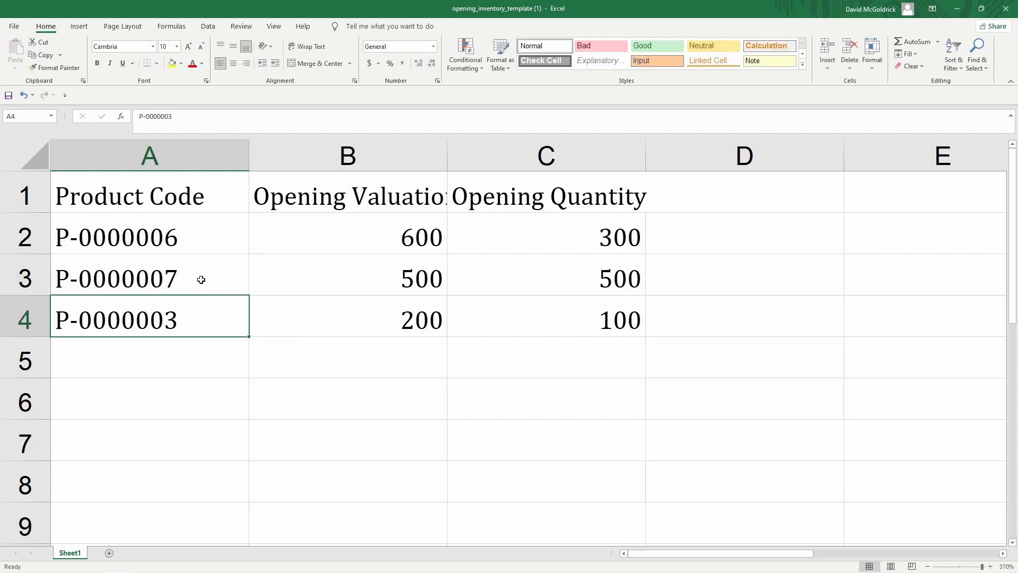
Change the product code in cell A4 to P-0000008 and save the workbook
{"action": "double_click", "coordinate": [202, 315]}
{"action": "key", "text": "BackSpace"}
{"action": "type", "text": "8"}
{"action": "left_click", "coordinate": [251, 345]}
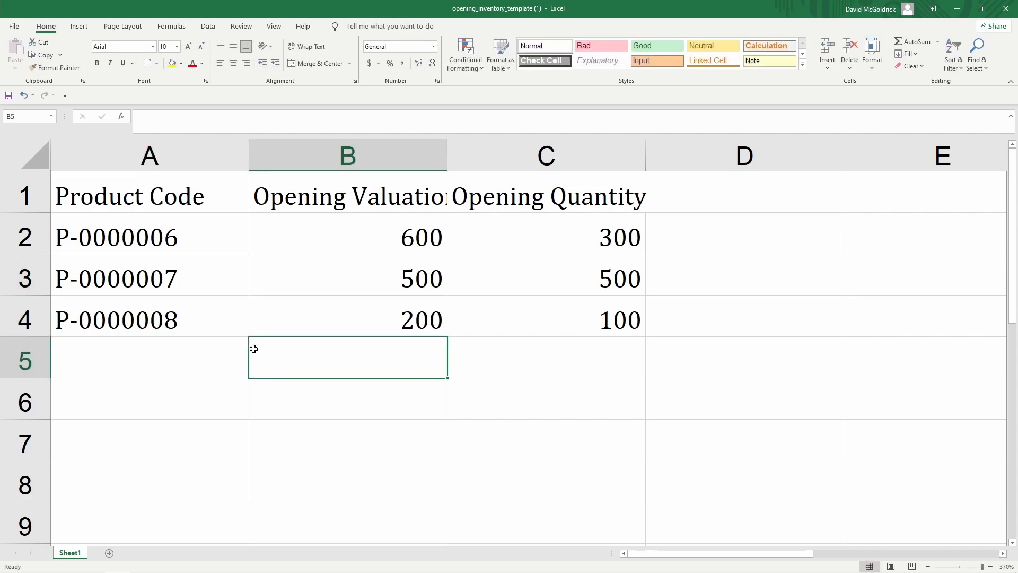
{"action": "left_click", "coordinate": [9, 98]}
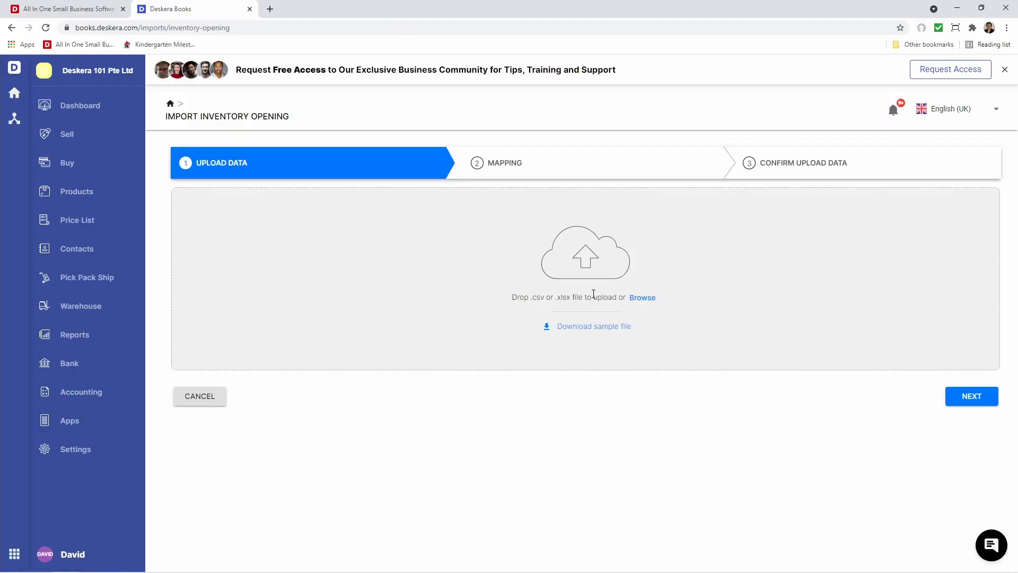
Upload opening_inventory_template (1).xlsx to the inventory opening import in Deskera Books
{"action": "left_click", "coordinate": [636, 301]}
{"action": "left_click", "coordinate": [125, 114]}
{"action": "left_click", "coordinate": [419, 269]}
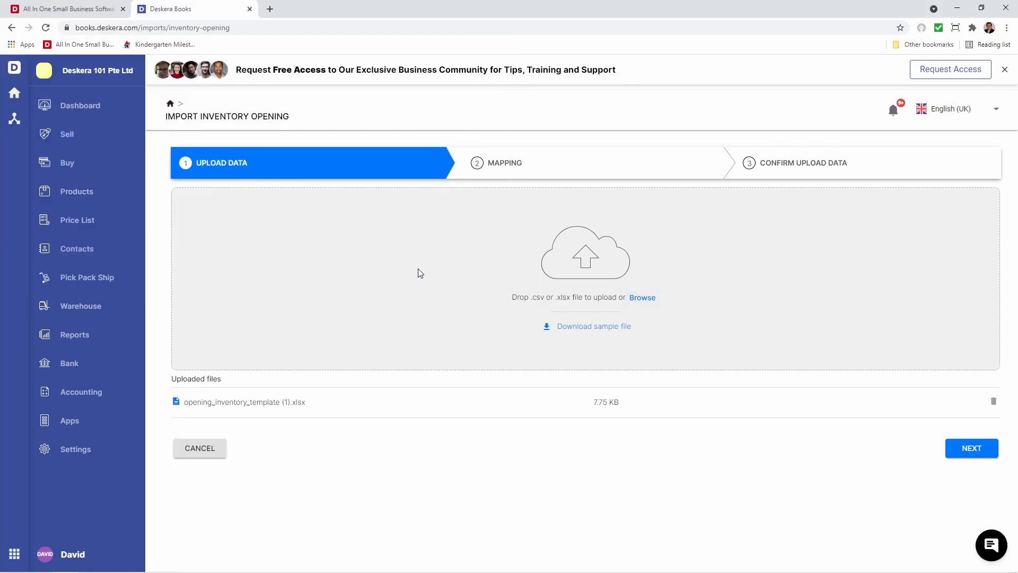
Check the column mapping for the inventory import, keep Product Code mapped to Product Code, and continue to the upload confirmation
{"action": "left_click", "coordinate": [972, 449]}
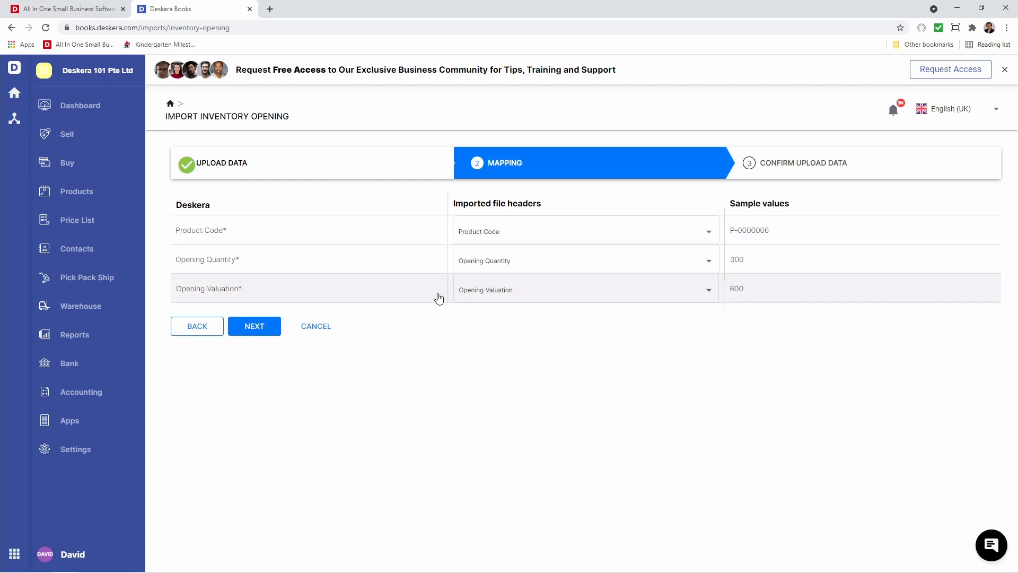
{"action": "left_click", "coordinate": [472, 232]}
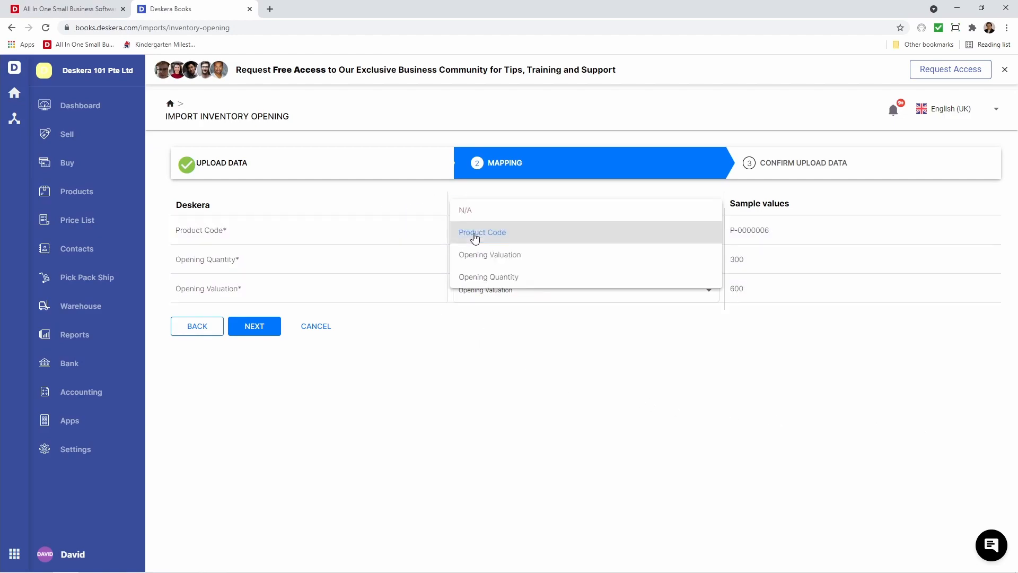
{"action": "left_click", "coordinate": [492, 318]}
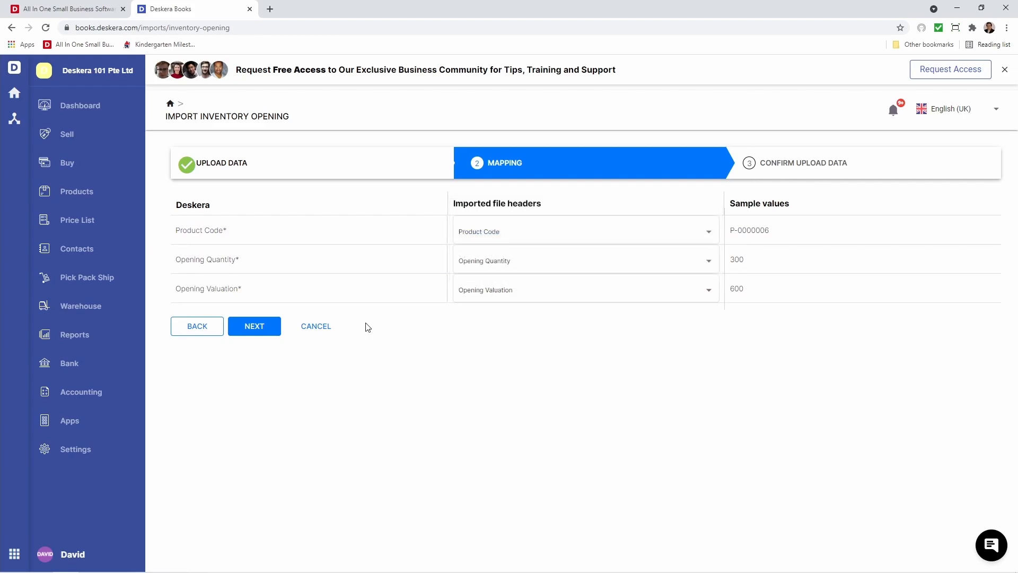
{"action": "left_click", "coordinate": [257, 326]}
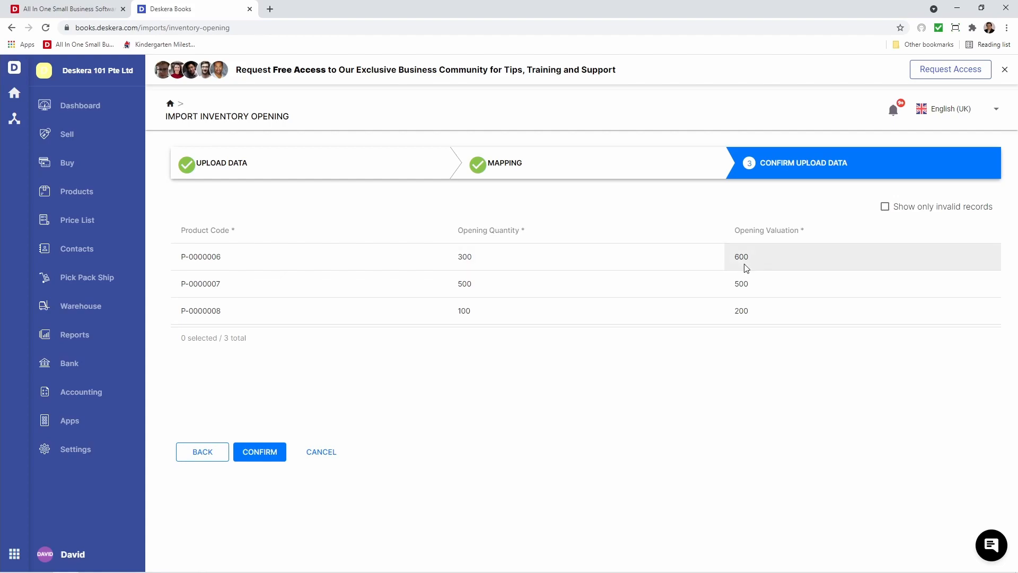
Set P-0000006's opening quantity to 30 and opening valuation to 60, and confirm the inventory import
{"action": "left_click", "coordinate": [502, 262]}
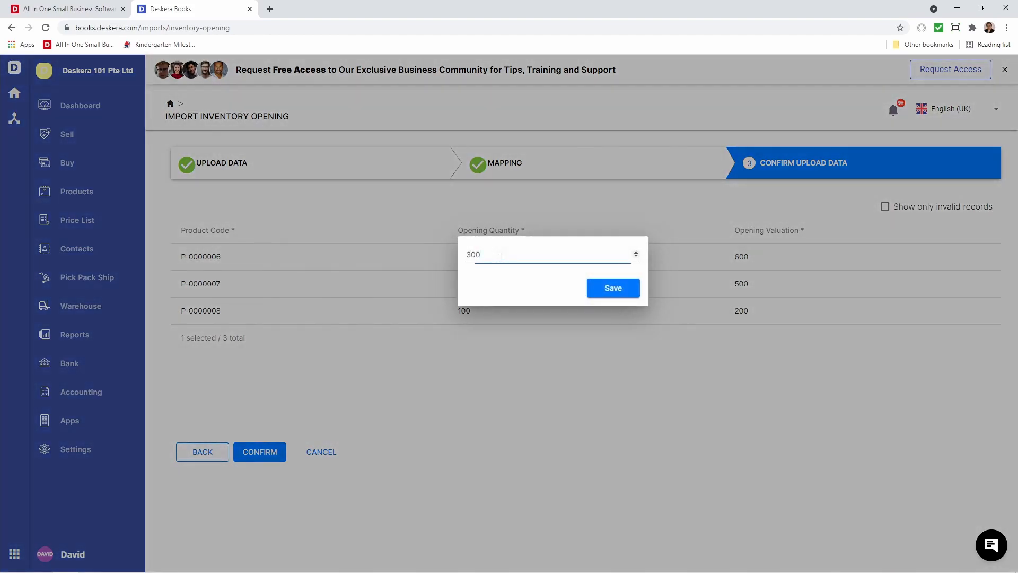
{"action": "left_click", "coordinate": [605, 288]}
{"action": "left_click", "coordinate": [783, 253]}
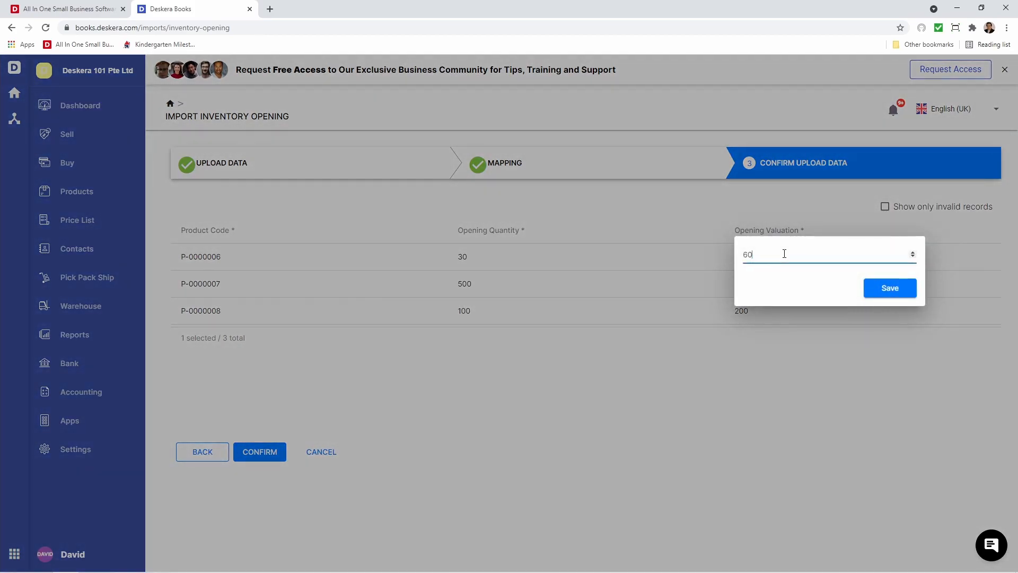
{"action": "left_click", "coordinate": [896, 289]}
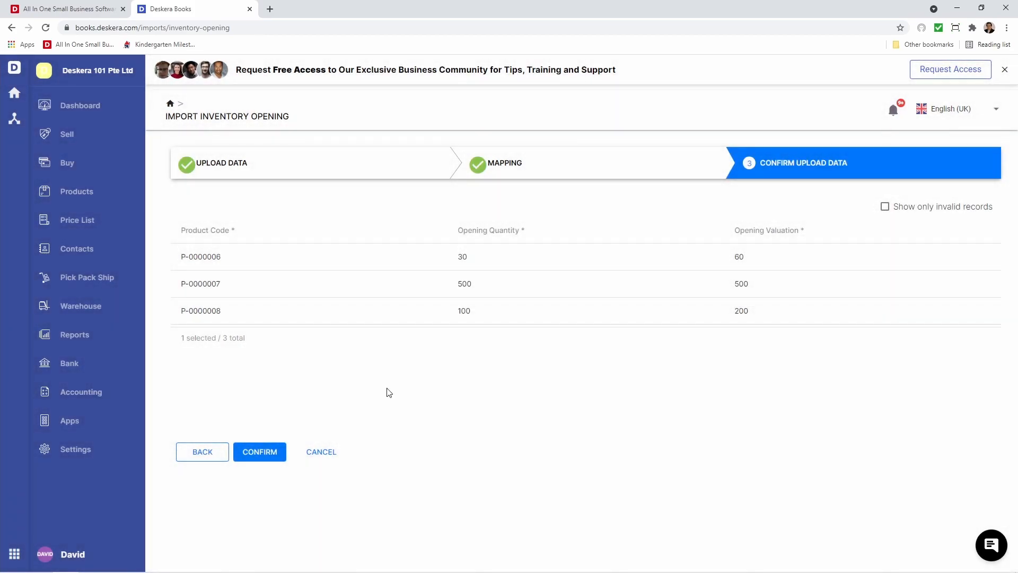
{"action": "left_click", "coordinate": [259, 451]}
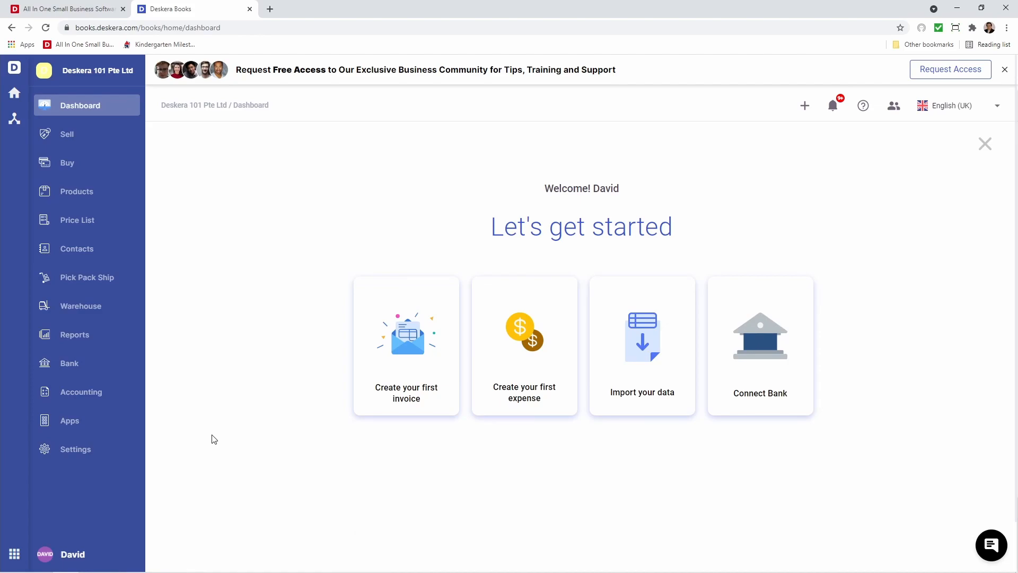
Open the inventory opening balances in Accounting to check the imported quantities and valuations
{"action": "left_click", "coordinate": [106, 394]}
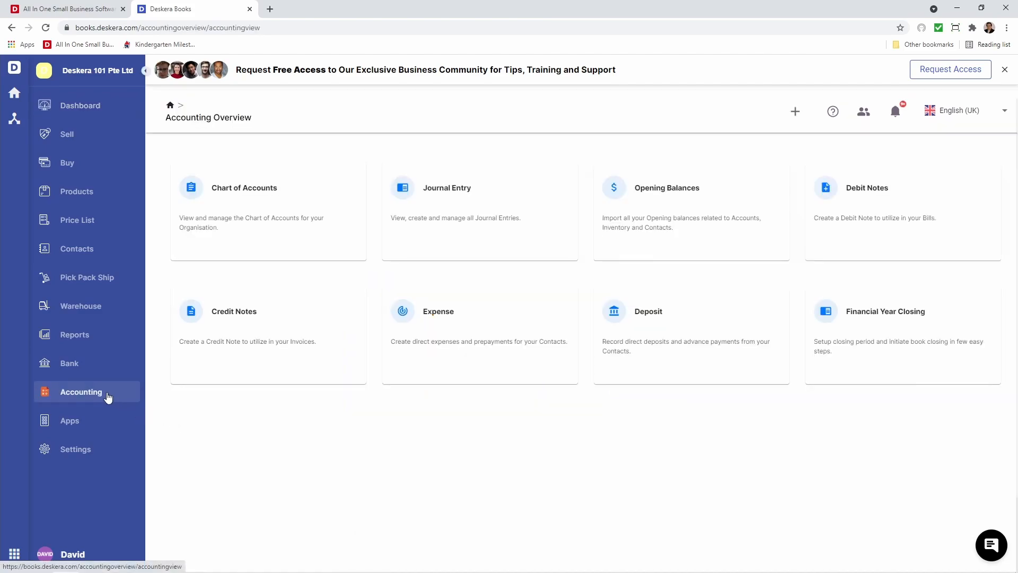
{"action": "left_click", "coordinate": [688, 231]}
{"action": "left_click", "coordinate": [322, 191]}
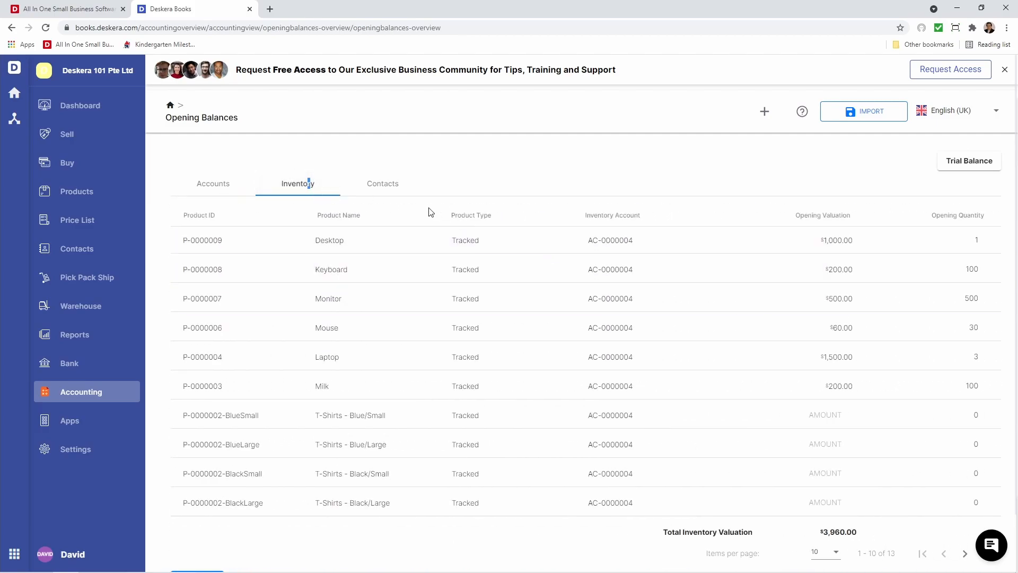
View the contacts' opening balances and examine the opening bill and invoice entries of John's Monitors
{"action": "left_click", "coordinate": [375, 189]}
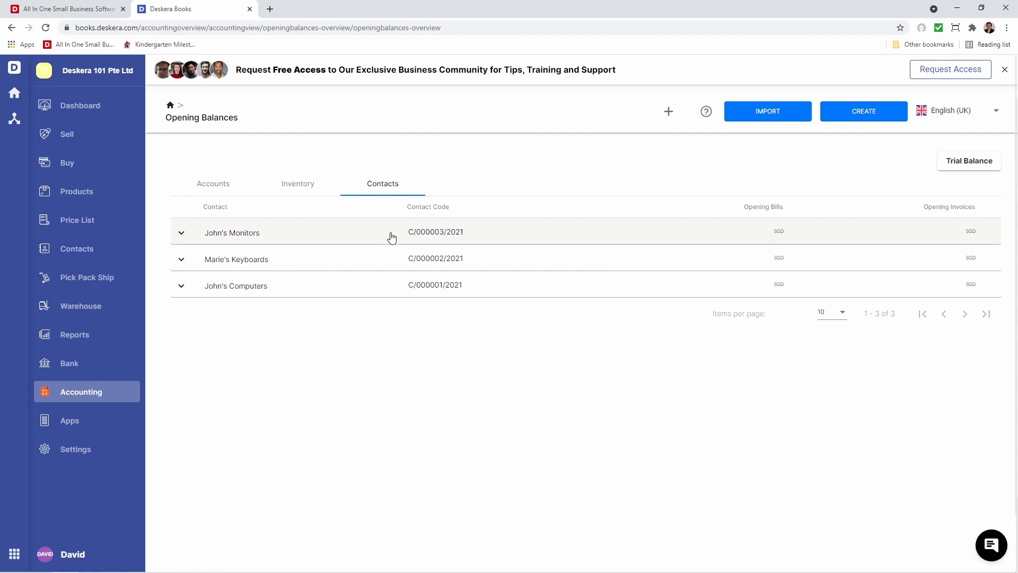
{"action": "double_click", "coordinate": [752, 232]}
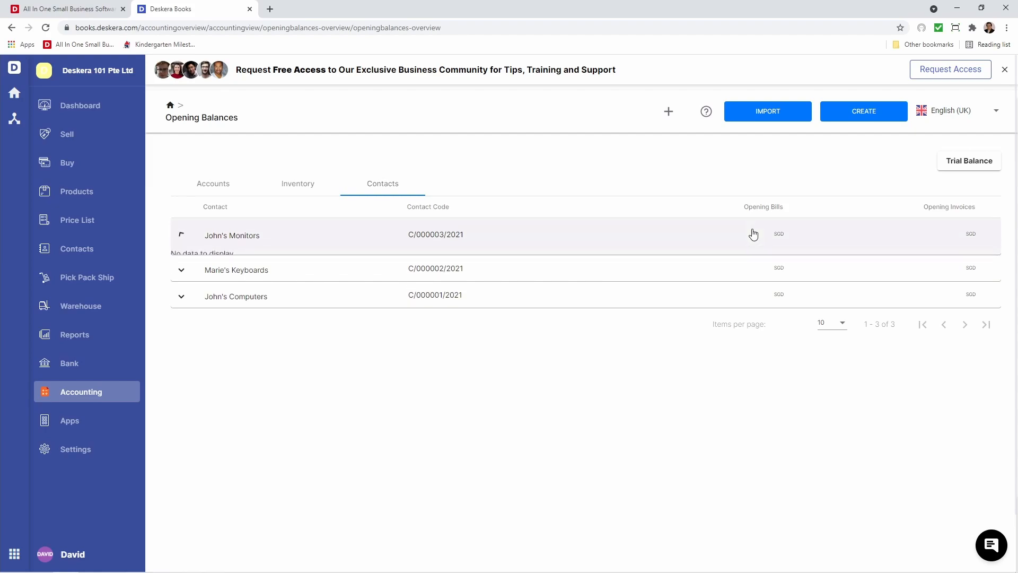
{"action": "double_click", "coordinate": [907, 241]}
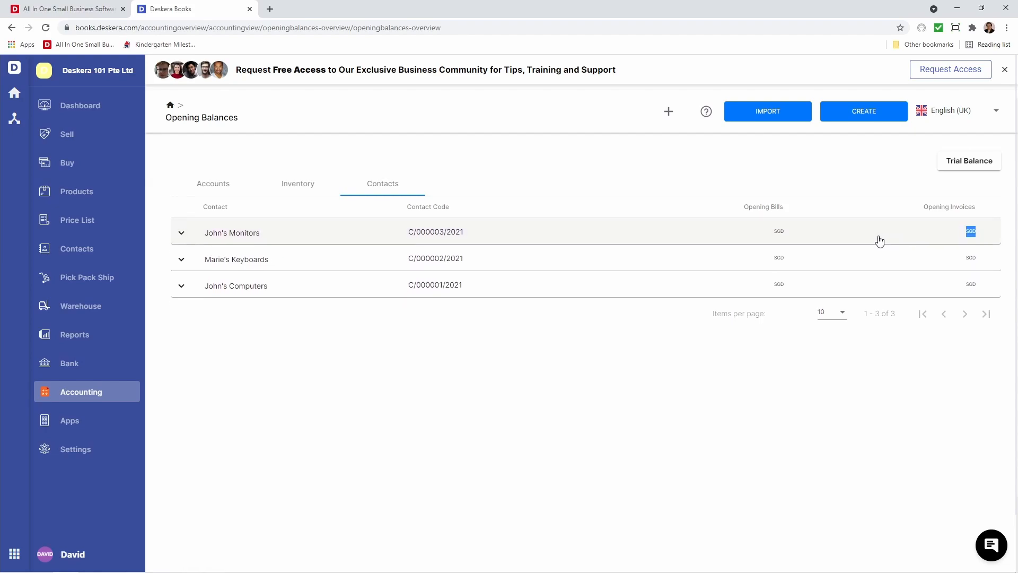
Start an opening sales invoice for the contact John's Monitors and enter the customer order reference
{"action": "left_click", "coordinate": [862, 115]}
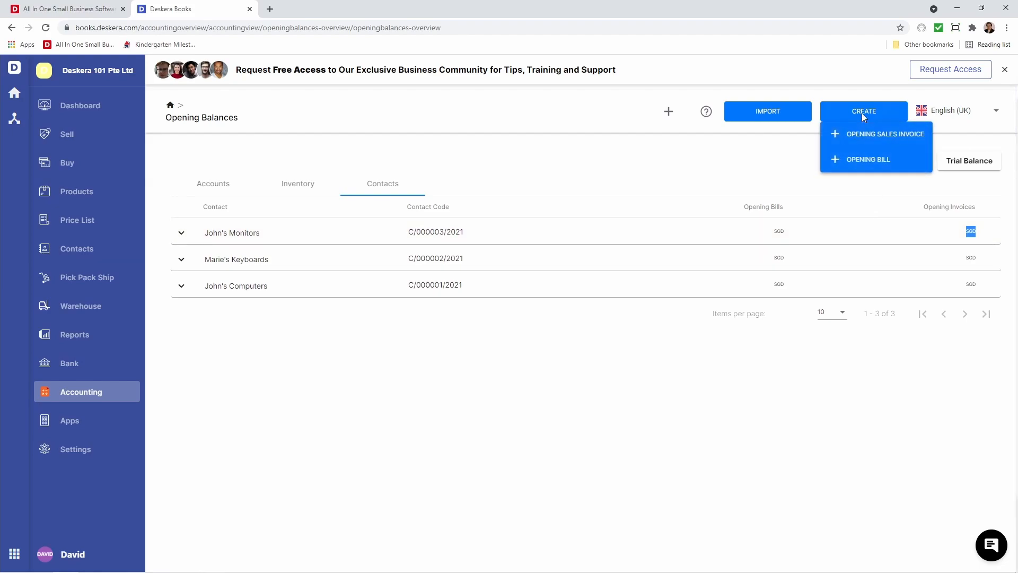
{"action": "left_click", "coordinate": [869, 142]}
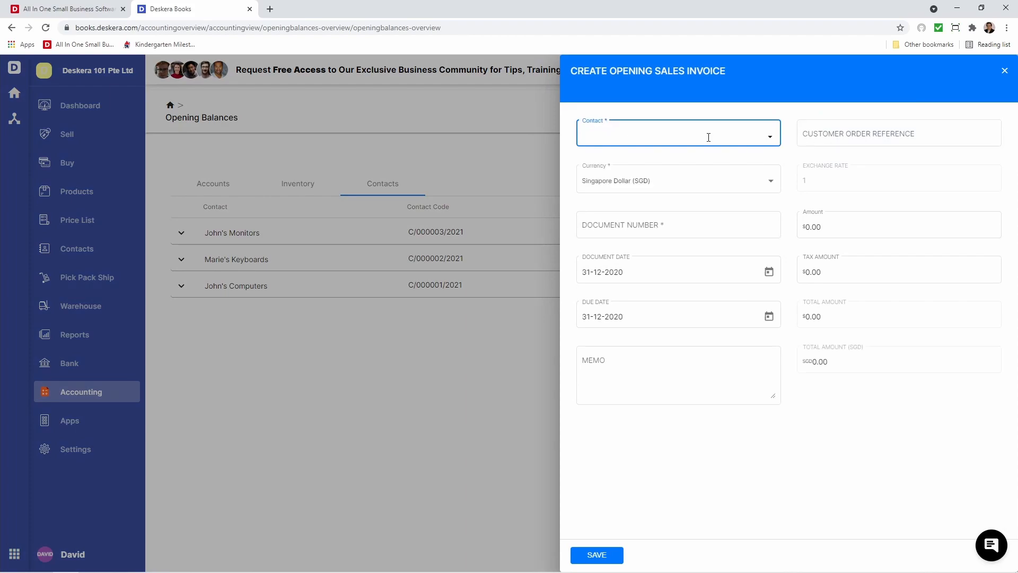
{"action": "left_click", "coordinate": [773, 138]}
{"action": "left_click", "coordinate": [748, 159]}
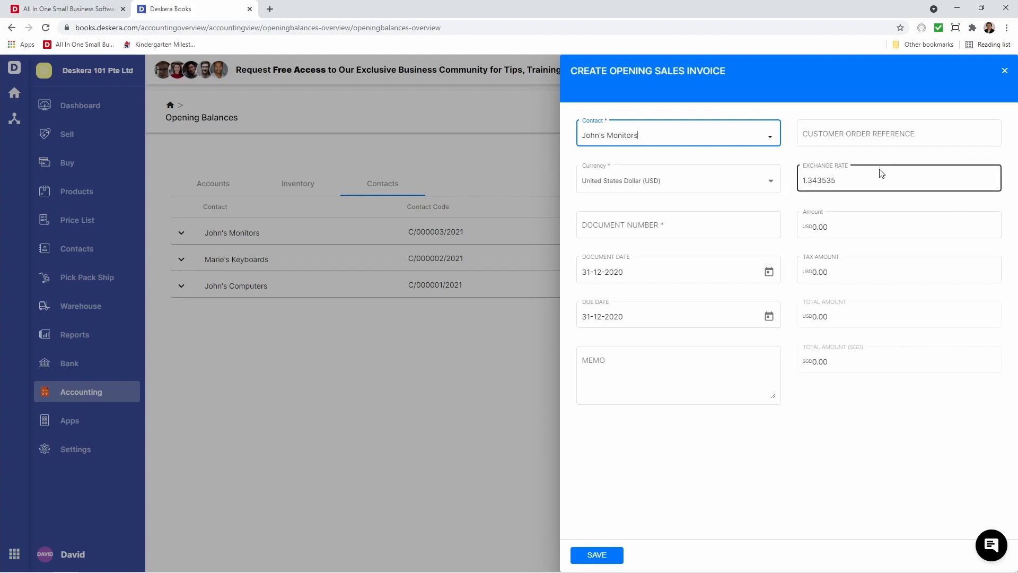
{"action": "left_click", "coordinate": [857, 131]}
{"action": "type", "text": "234234"}
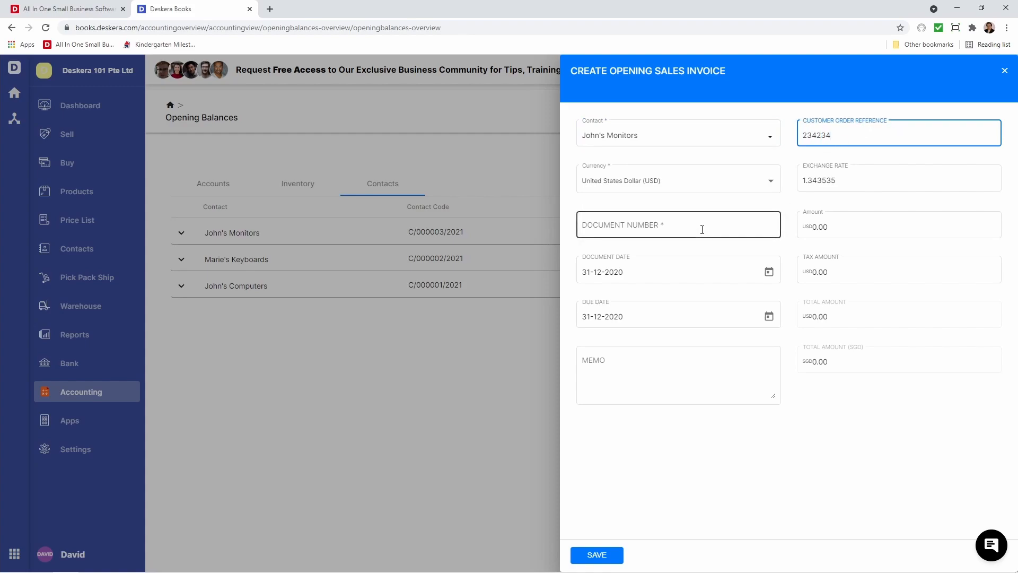
Give the sales invoice document number 23423424, an amount of USD 5,000 and the memo "Opening", and save it
{"action": "left_click", "coordinate": [702, 229]}
{"action": "type", "text": "23423424"}
{"action": "left_click", "coordinate": [855, 225]}
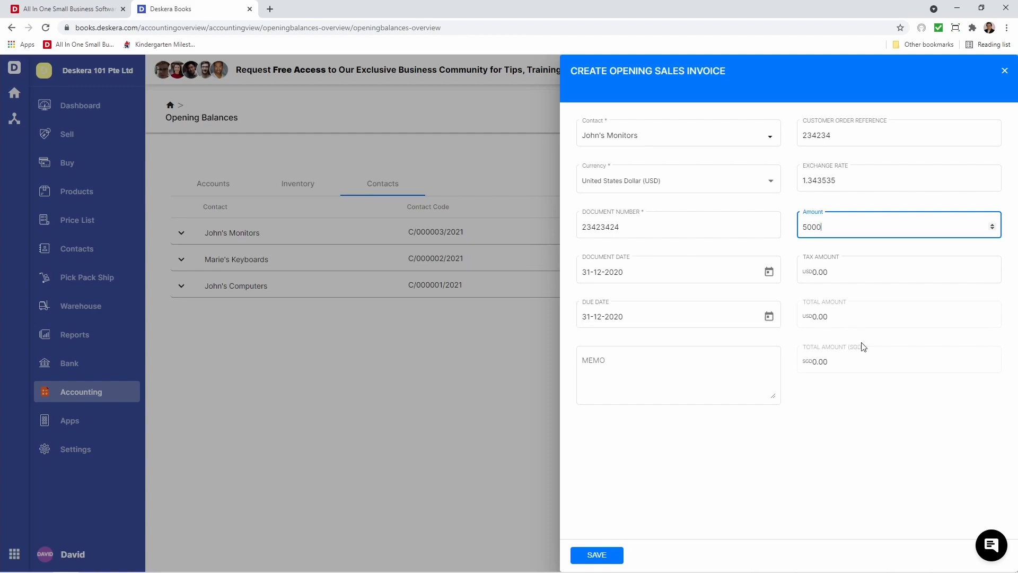
{"action": "left_click", "coordinate": [678, 367]}
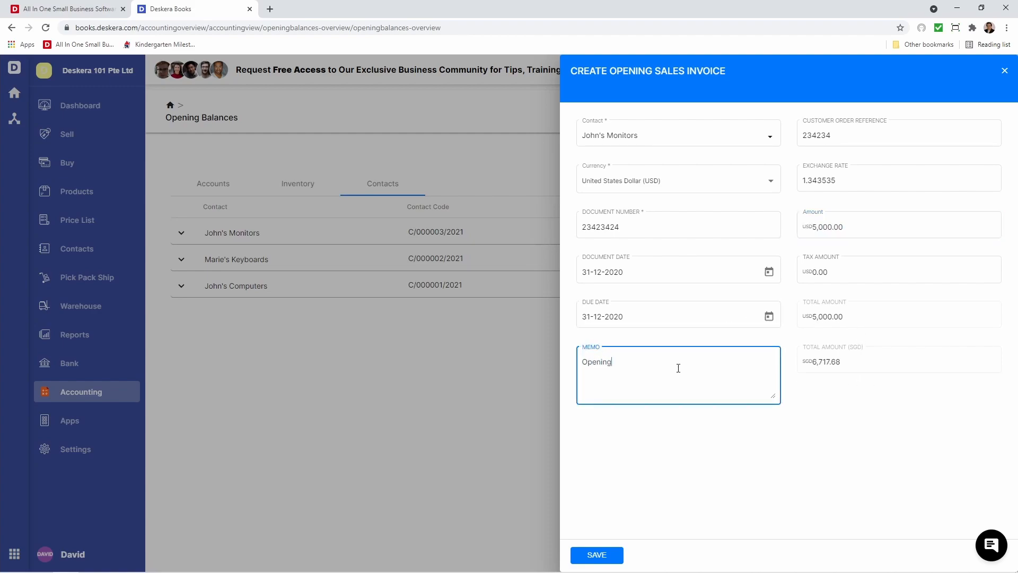
{"action": "left_click", "coordinate": [596, 556]}
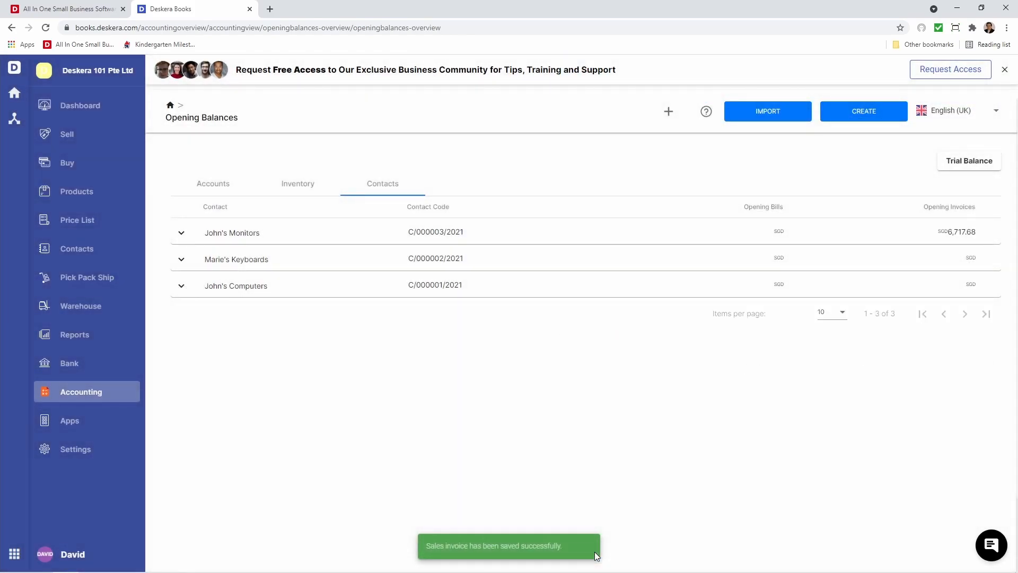
Start an opening bill for John's Computers with supplier invoice number 23424234 and currency Singapore Dollar (SGD)
{"action": "left_click", "coordinate": [845, 111]}
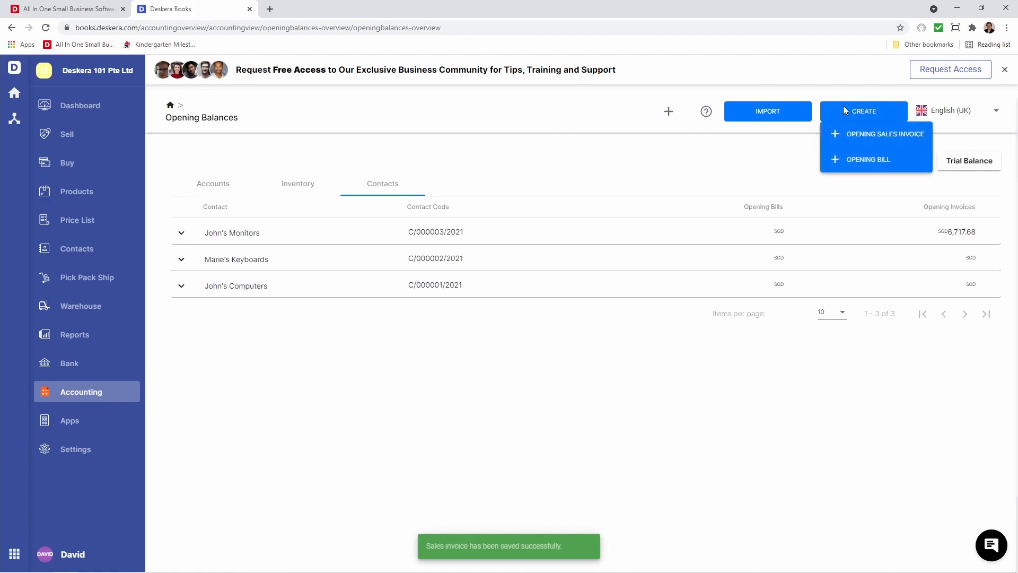
{"action": "left_click", "coordinate": [867, 160]}
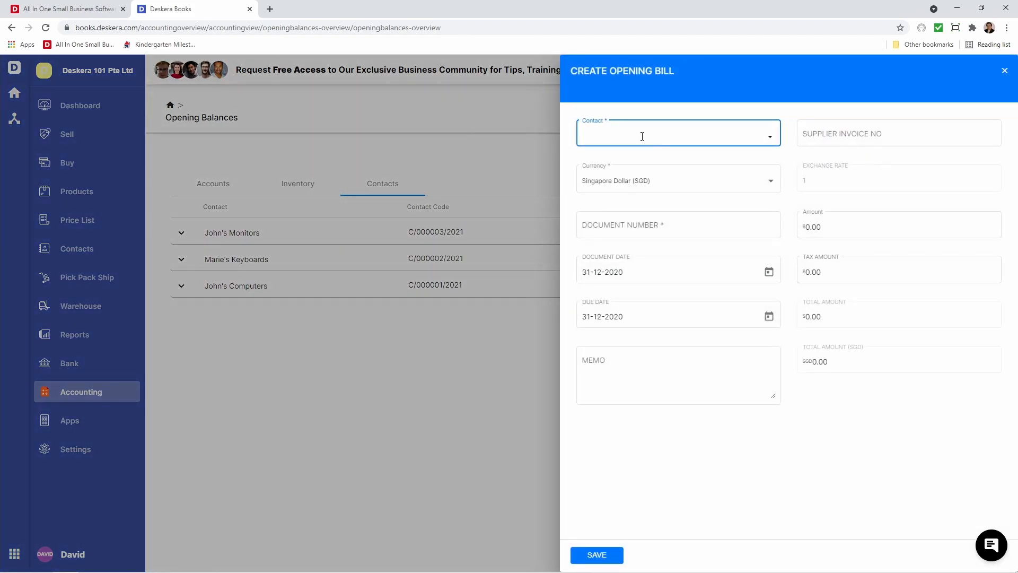
{"action": "left_click", "coordinate": [768, 136]}
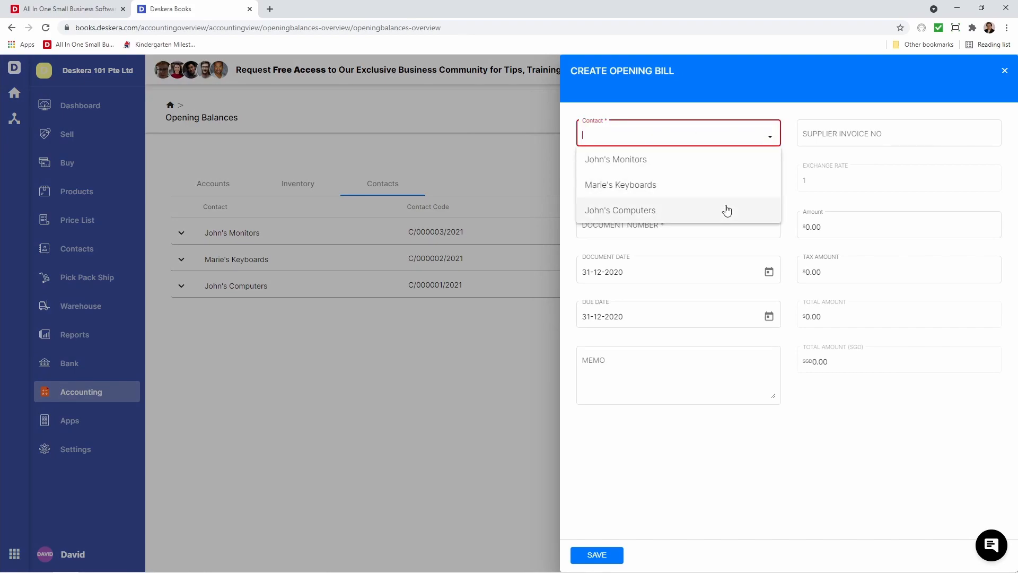
{"action": "left_click", "coordinate": [725, 210]}
{"action": "left_click", "coordinate": [833, 146]}
{"action": "type", "text": "23424234"}
{"action": "left_click", "coordinate": [738, 168]}
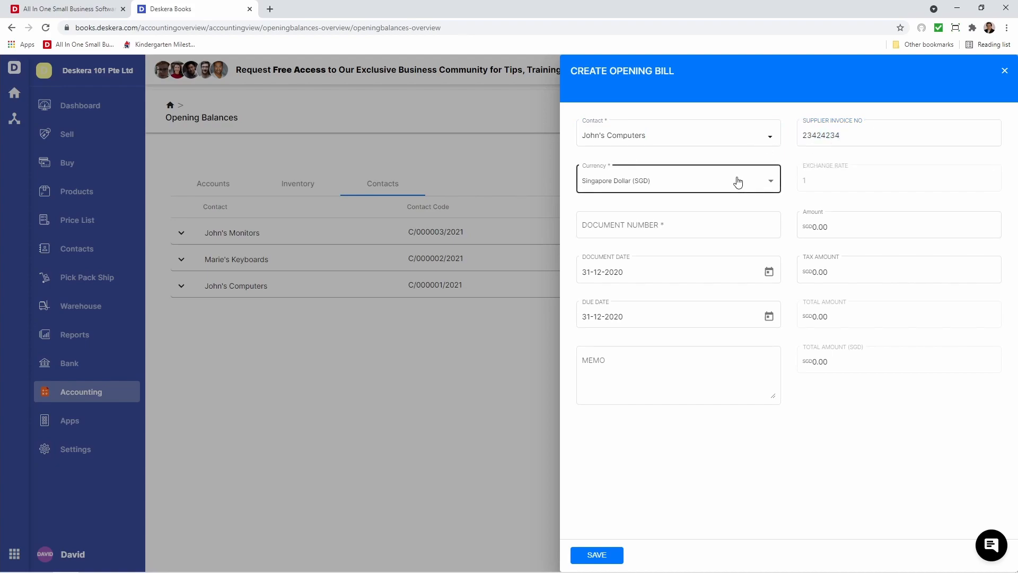
{"action": "left_click", "coordinate": [737, 182]}
{"action": "left_click", "coordinate": [726, 189]}
Give the bill document number 23423424, an amount of SGD 500 and the memo "Memo", and save it
{"action": "left_click", "coordinate": [707, 225]}
{"action": "type", "text": "23423424"}
{"action": "left_click", "coordinate": [881, 229]}
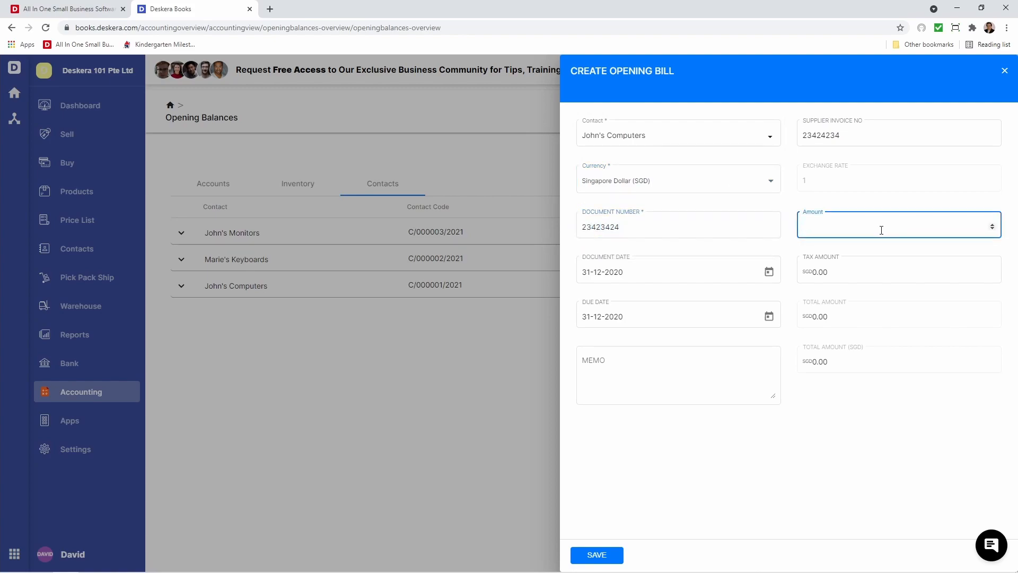
{"action": "left_click", "coordinate": [730, 261]}
{"action": "left_click", "coordinate": [836, 279]}
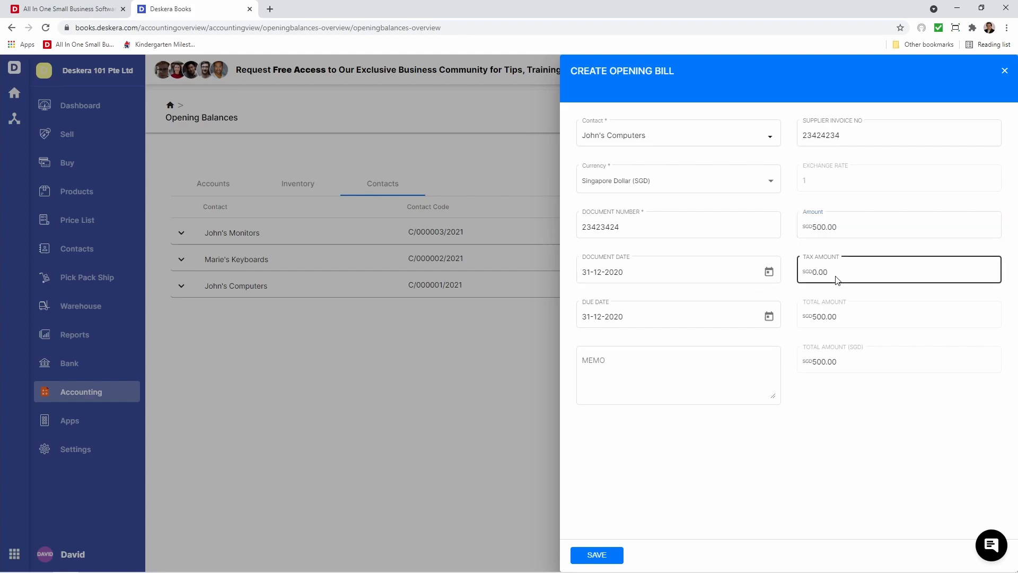
{"action": "left_click", "coordinate": [701, 392]}
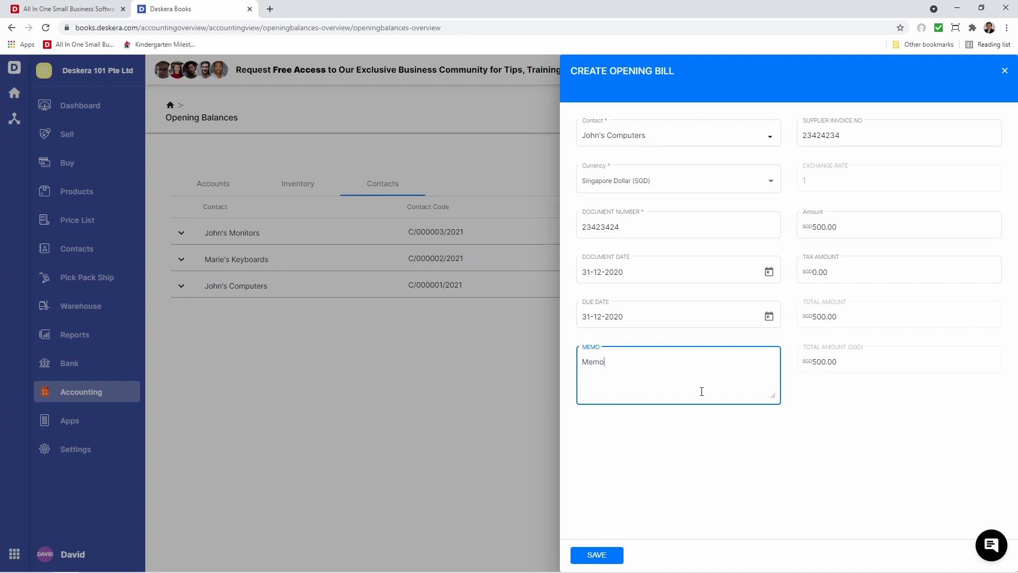
{"action": "left_click", "coordinate": [598, 562]}
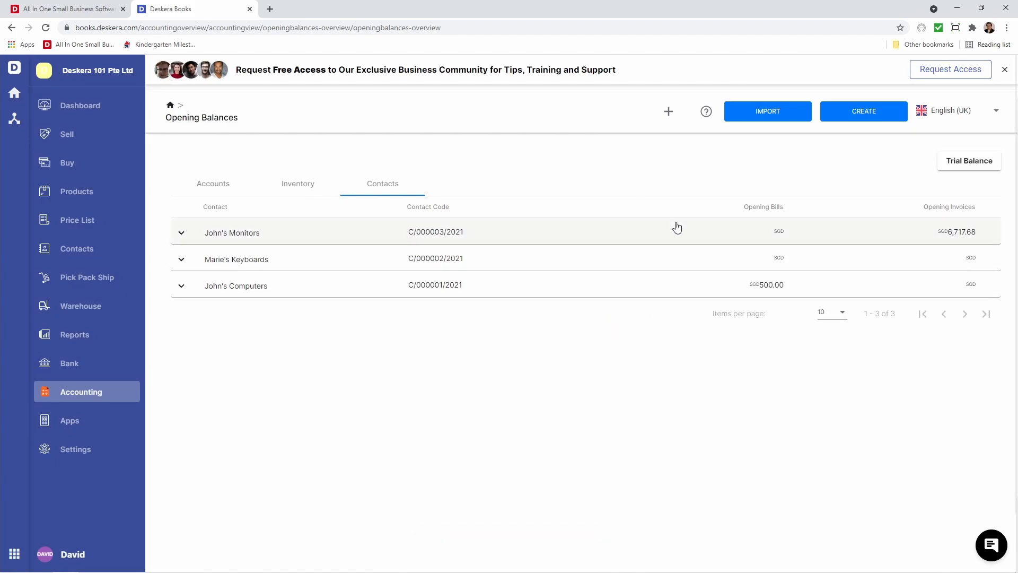
Open the opening sales invoice import for contacts and download its sample file
{"action": "left_click", "coordinate": [745, 121]}
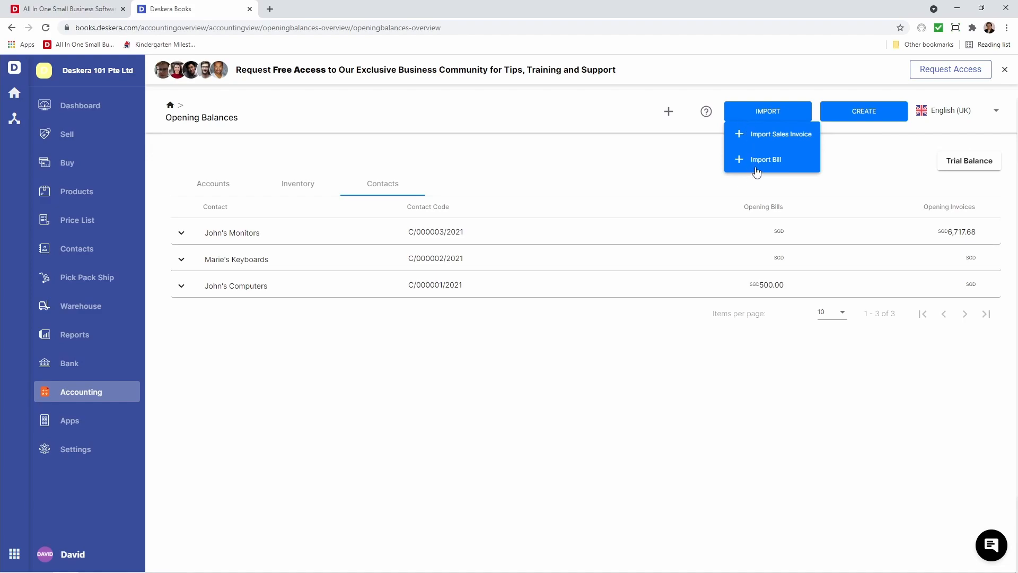
{"action": "left_click", "coordinate": [771, 139]}
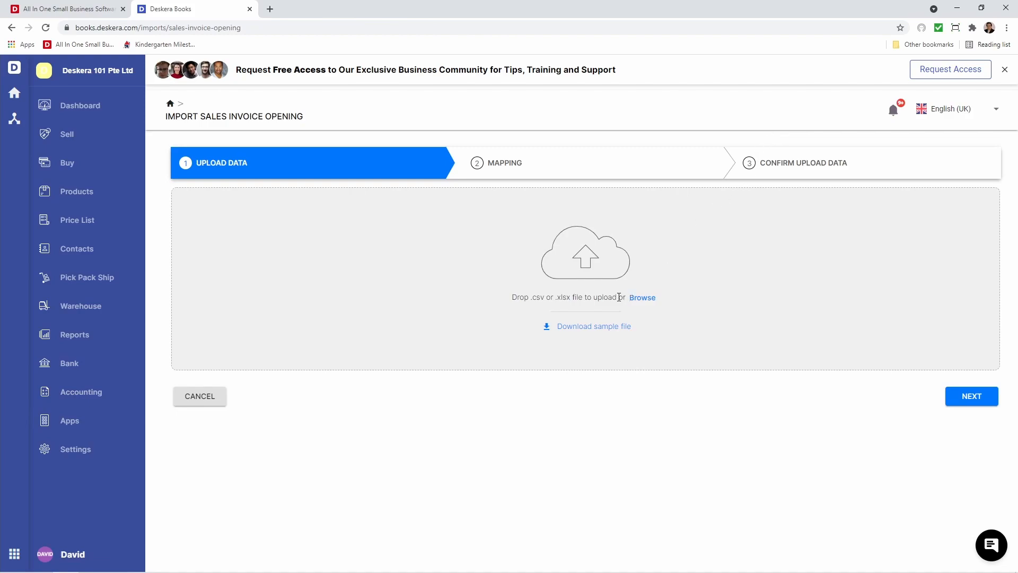
{"action": "left_click", "coordinate": [598, 326]}
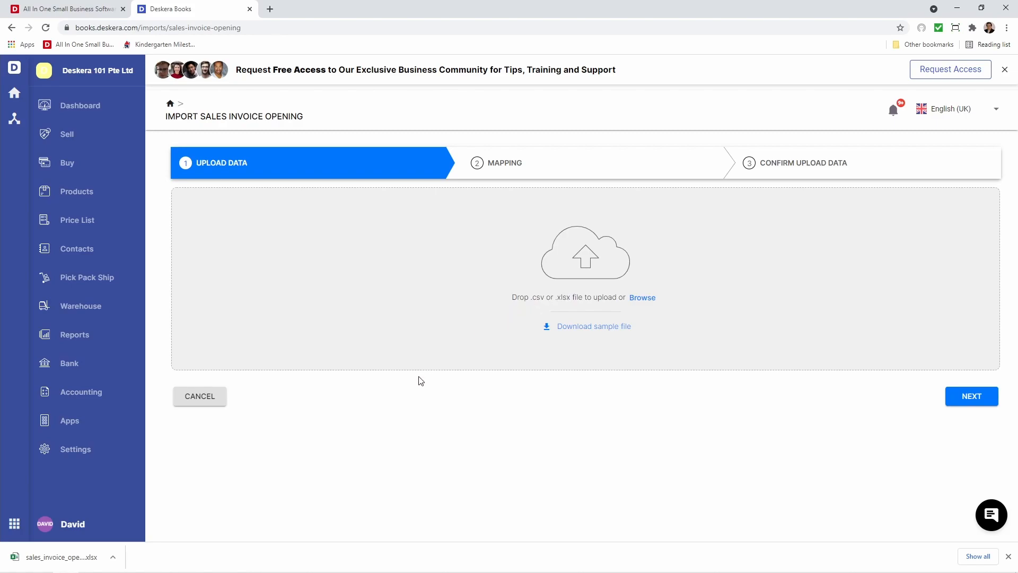
Switch to Excel by opening the downloaded sales_invoice_opening_template file, and enable editing
{"action": "left_click", "coordinate": [80, 558]}
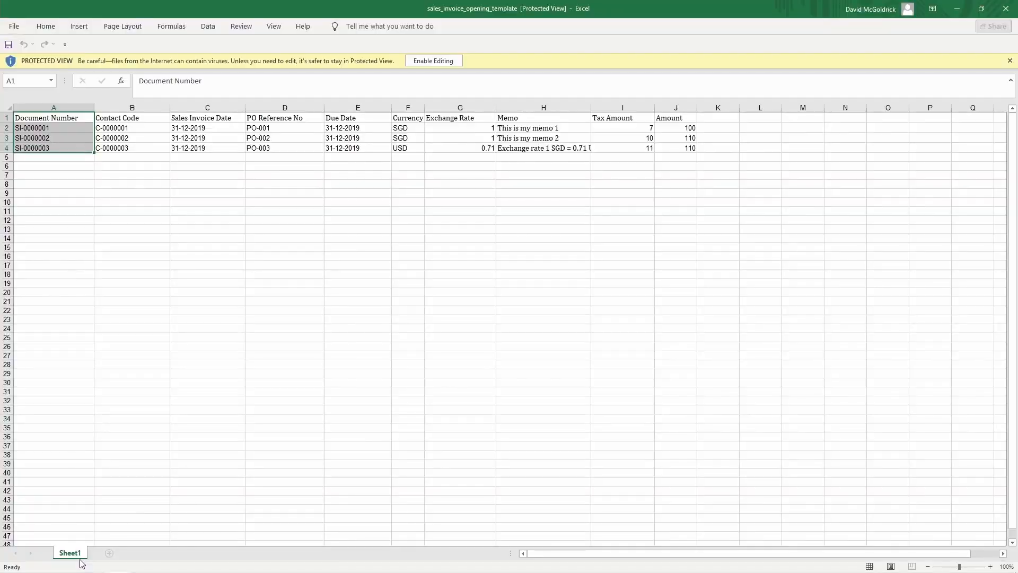
{"action": "left_click", "coordinate": [426, 63]}
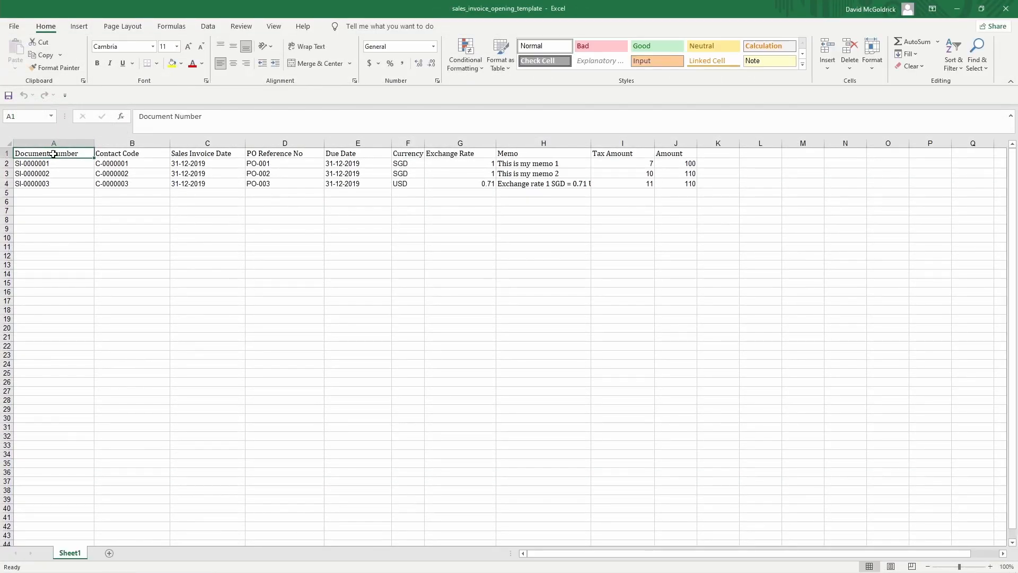
{"action": "scroll", "coordinate": [61, 156], "scroll_direction": "up", "scroll_amount": 3}
{"action": "scroll", "coordinate": [62, 157], "scroll_direction": "up", "scroll_amount": 10}
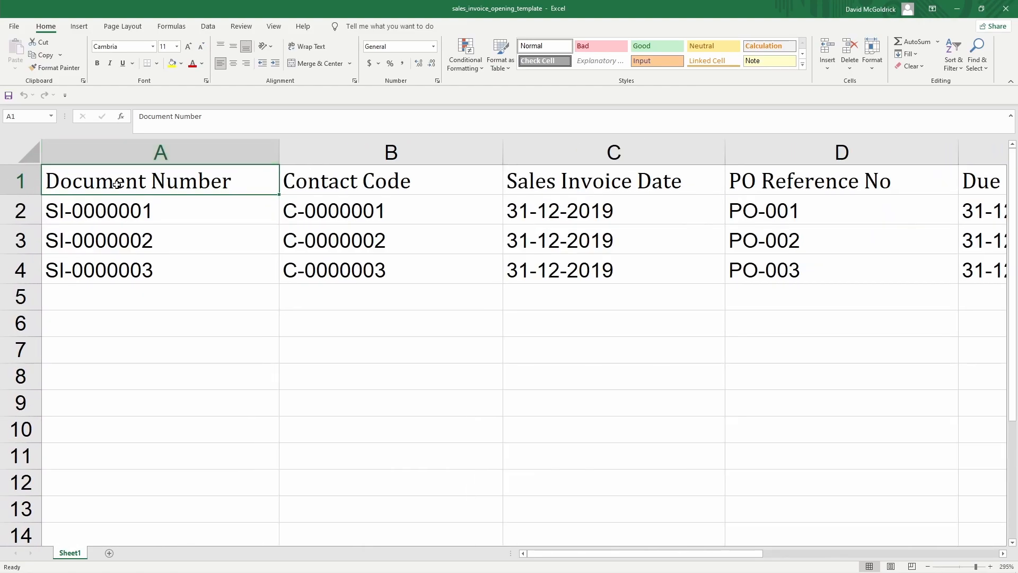
Examine the template's column headers from Document Number through Amount
{"action": "key", "text": "Right"}
{"action": "key", "text": "Right"}
{"action": "key", "text": "Right"}
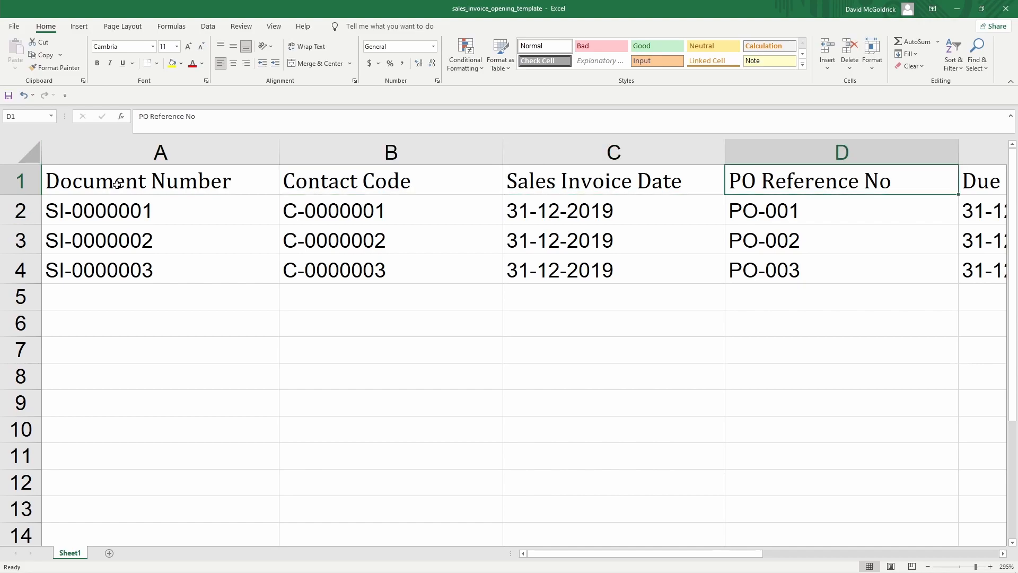
{"action": "key", "text": "Right"}
{"action": "key", "text": "Right"}
{"action": "key", "text": "Right"}
{"action": "key", "text": "Right"}
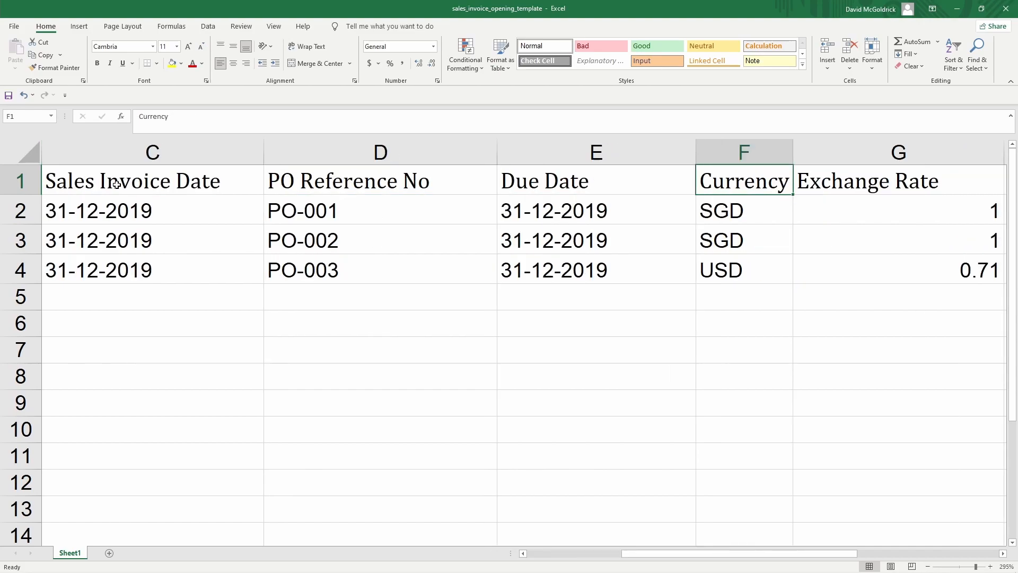
{"action": "key", "text": "Right"}
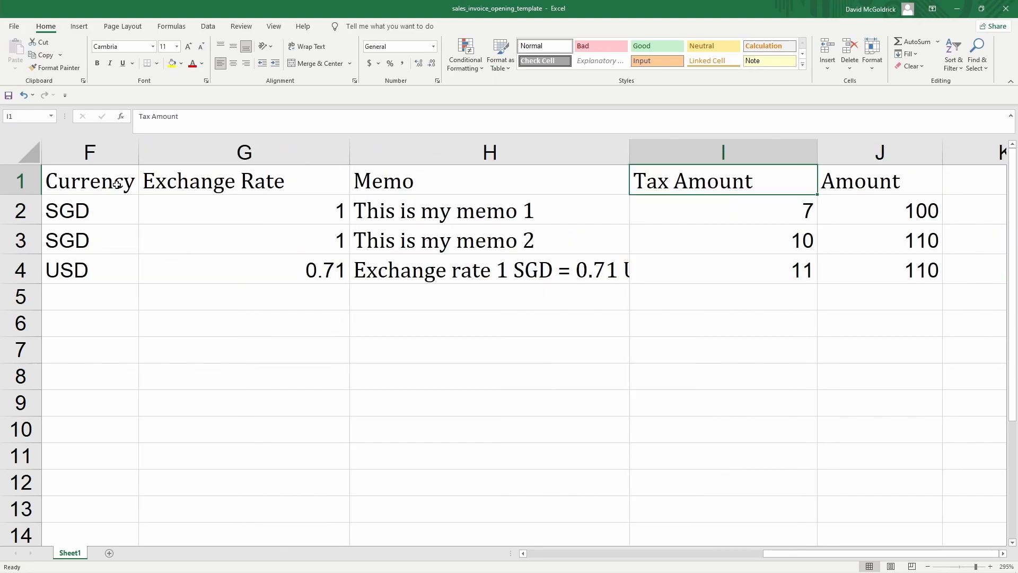
{"action": "key", "text": "Right"}
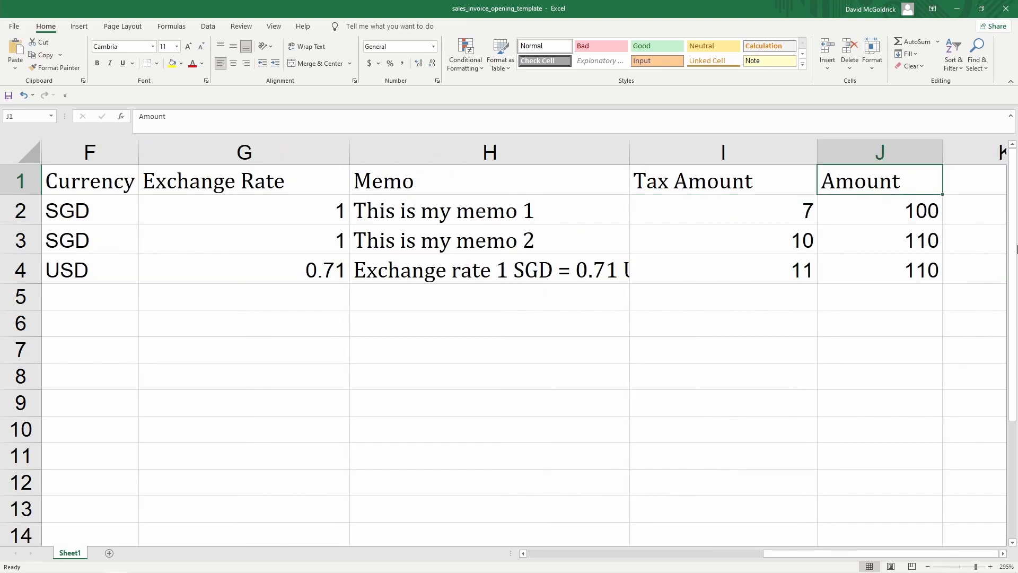
{"action": "key", "text": "Left"}
{"action": "key", "text": "Left"}
{"action": "key", "text": "Left"}
{"action": "key", "text": "Left"}
{"action": "key", "text": "Left"}
{"action": "key", "text": "Left"}
{"action": "key", "text": "Left"}
{"action": "key", "text": "Left"}
{"action": "key", "text": "Left"}
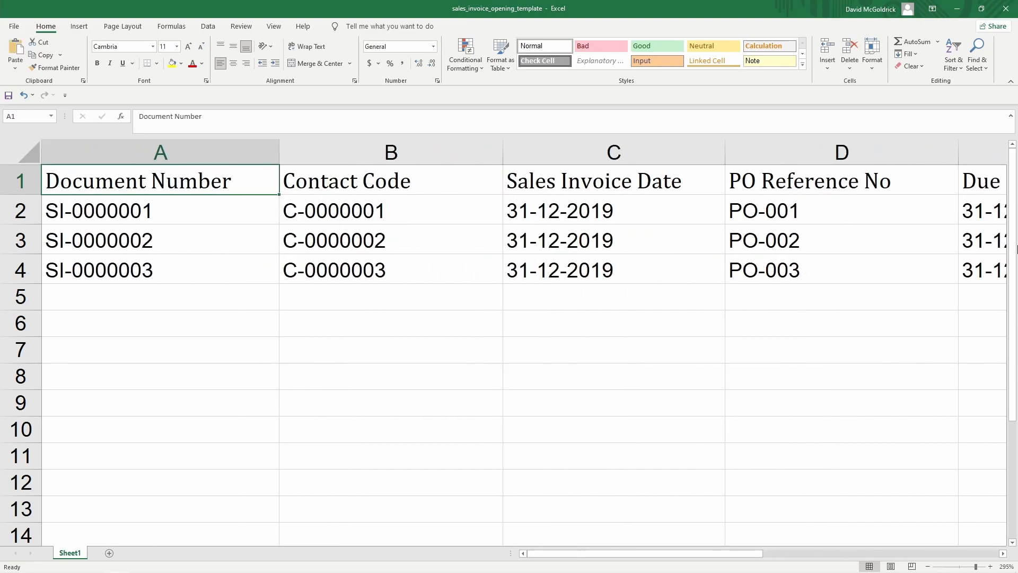
Replace the sample contact code in cell B2 with the customer's contact code
{"action": "key", "text": "Down"}
{"action": "key", "text": "Right"}
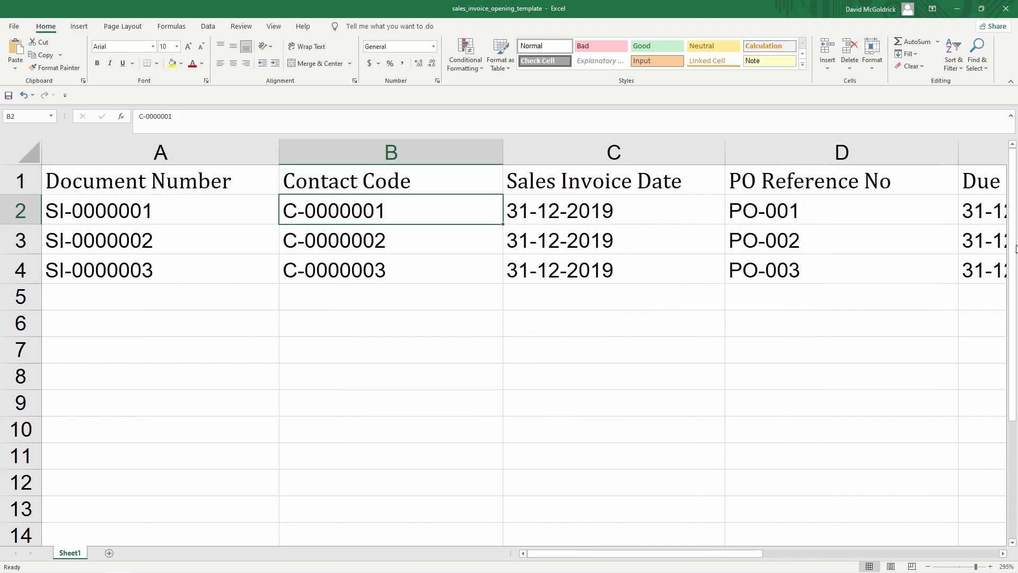
{"action": "triple_click", "coordinate": [139, 116]}
{"action": "type", "text": "C/000003/2021"}
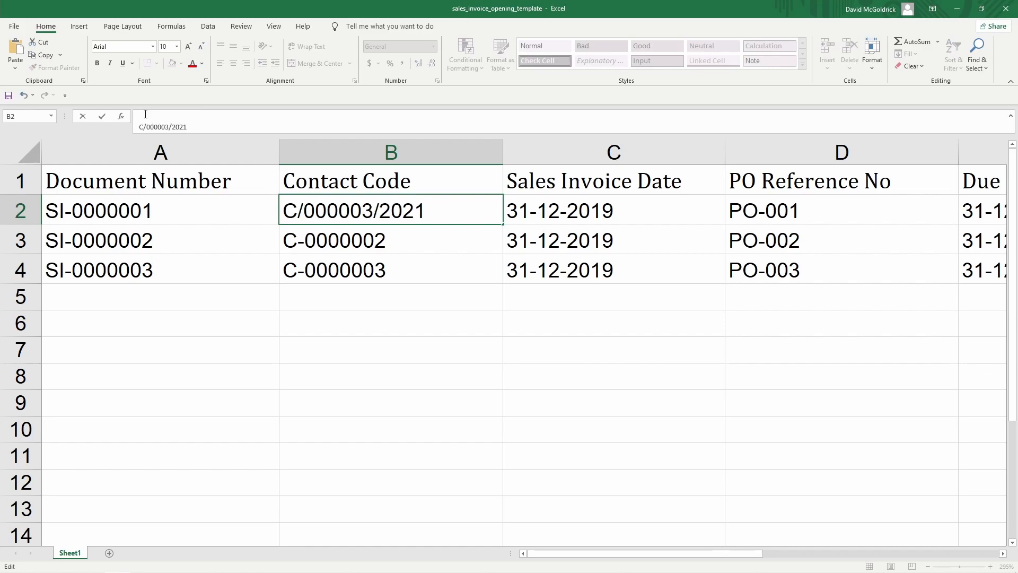
{"action": "key", "text": "Left"}
{"action": "key", "text": "Left"}
{"action": "key", "text": "Left"}
{"action": "key", "text": "Left"}
{"action": "key", "text": "Left"}
{"action": "key", "text": "Right"}
{"action": "key", "text": "BackSpace"}
{"action": "key", "text": "Return"}
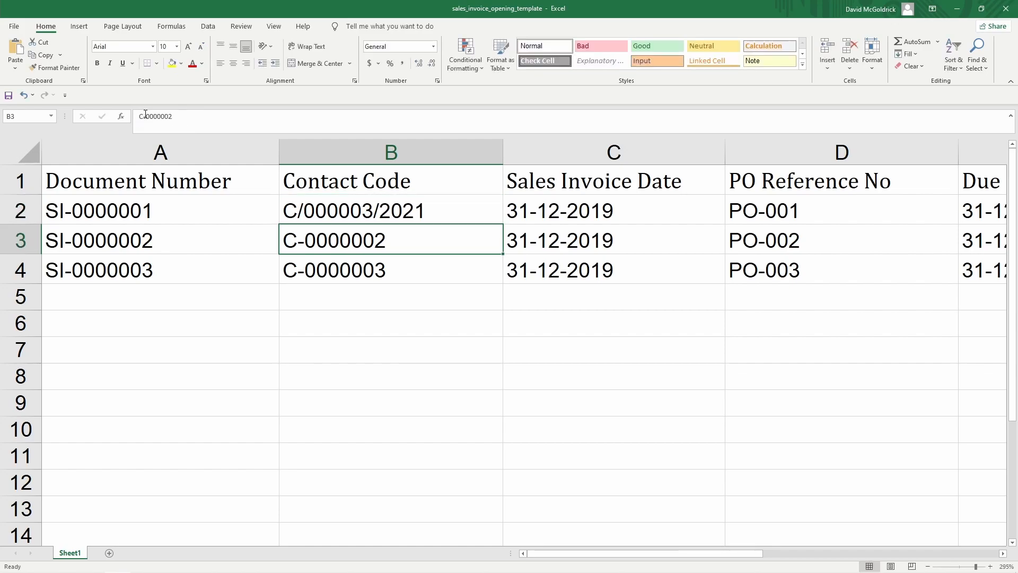
Copy the contact code from B2 into cells B3 and B4
{"action": "key", "text": "Up"}
{"action": "key", "text": "ctrl+c"}
{"action": "key", "text": "Down"}
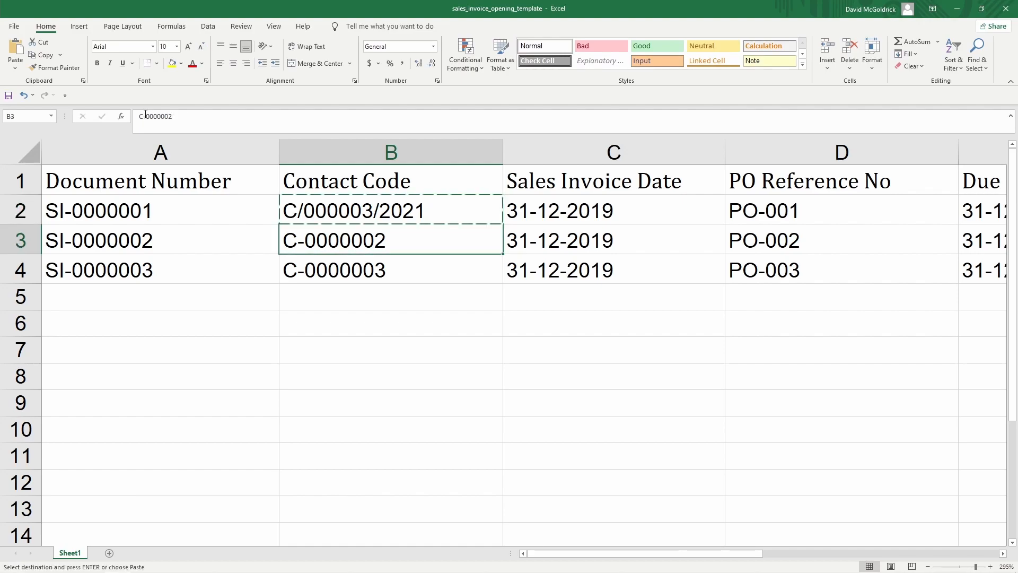
{"action": "key", "text": "ctrl+v"}
{"action": "key", "text": "Down"}
{"action": "key", "text": "ctrl+v"}
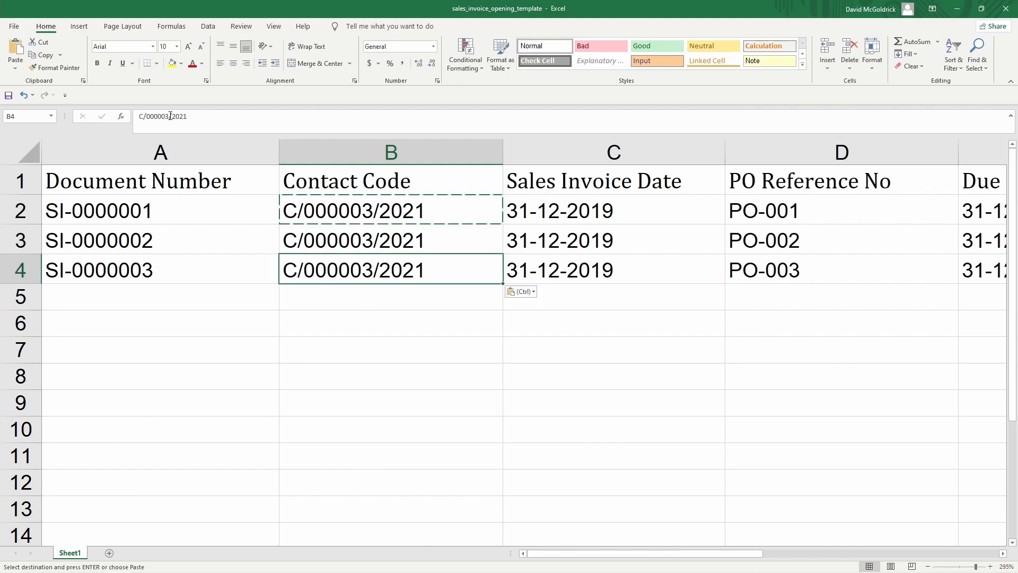
Change the final digit of the middle number in B3's contact code to 1
{"action": "left_click", "coordinate": [170, 116]}
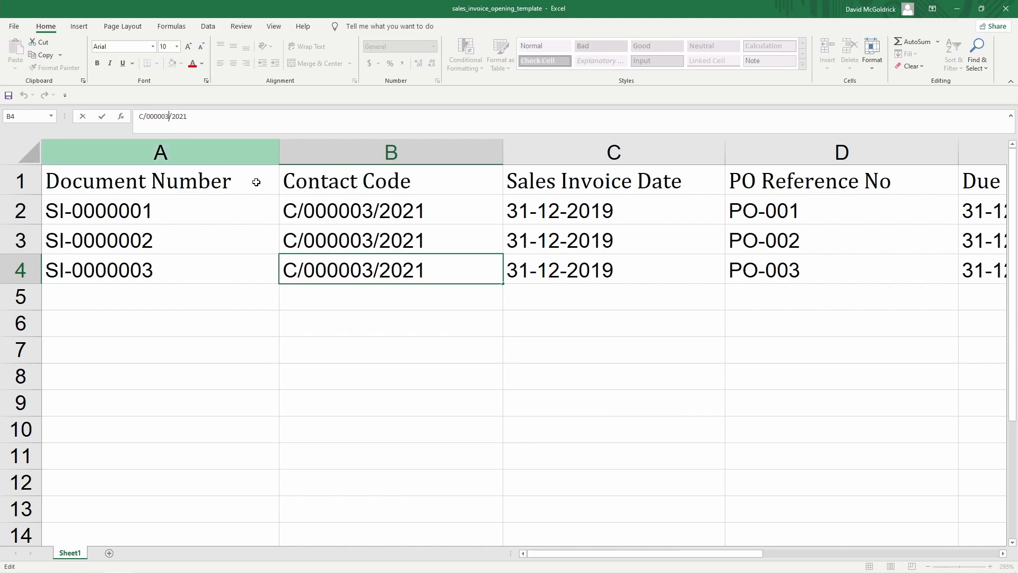
{"action": "key", "text": "shift+Return"}
{"action": "left_click", "coordinate": [171, 116]}
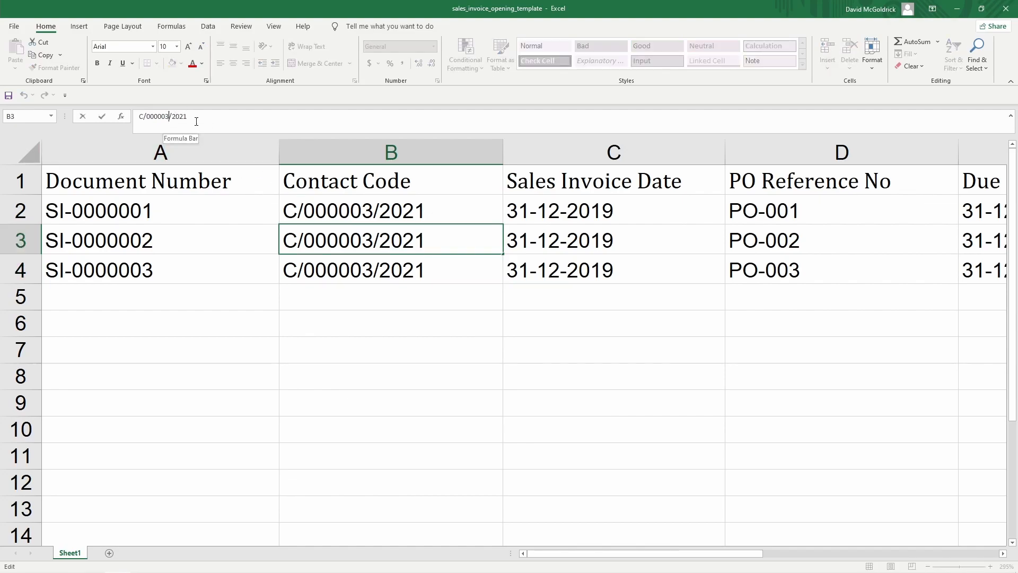
{"action": "key", "text": "BackSpace"}
{"action": "type", "text": "1"}
{"action": "key", "text": "Return"}
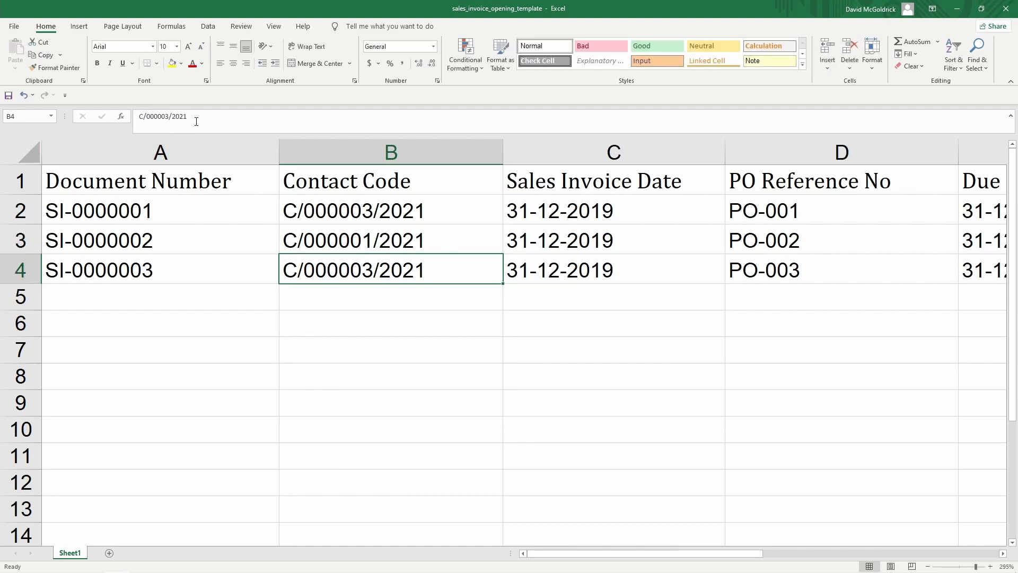
Copy the contact code from B3 into cell B2
{"action": "key", "text": "Up"}
{"action": "key", "text": "Up"}
{"action": "key", "text": "Down"}
{"action": "key", "text": "ctrl+c"}
{"action": "key", "text": "Up"}
{"action": "key", "text": "ctrl+v"}
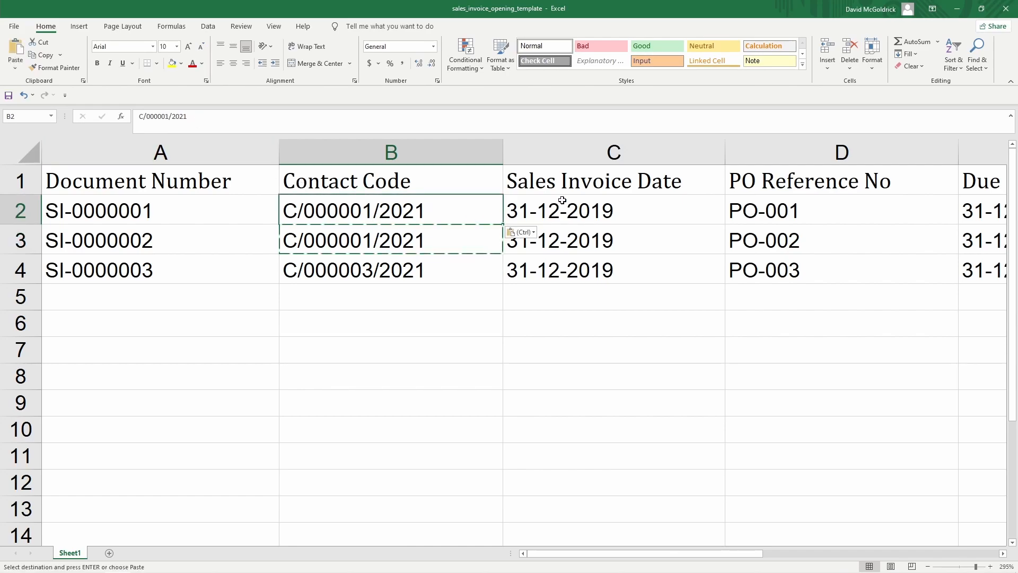
Check the sales invoice date cells, then save the edited template and close Excel
{"action": "left_click", "coordinate": [571, 216]}
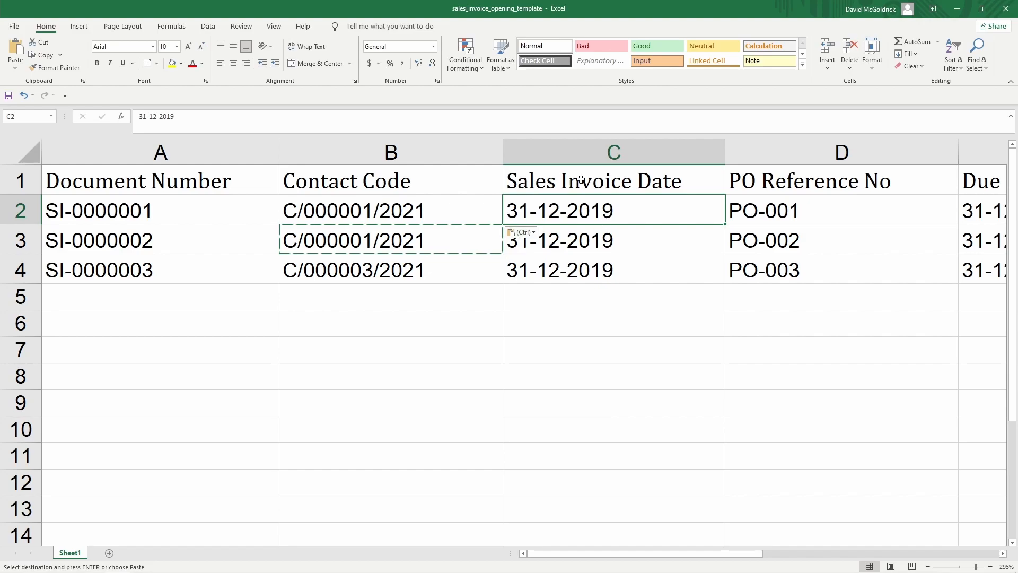
{"action": "left_click", "coordinate": [619, 248]}
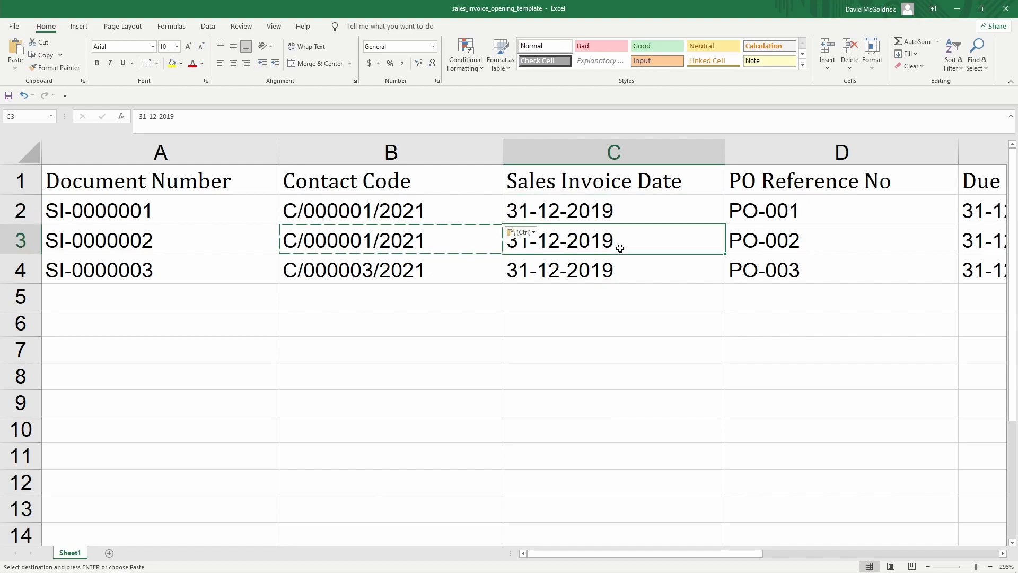
{"action": "key", "text": "Escape"}
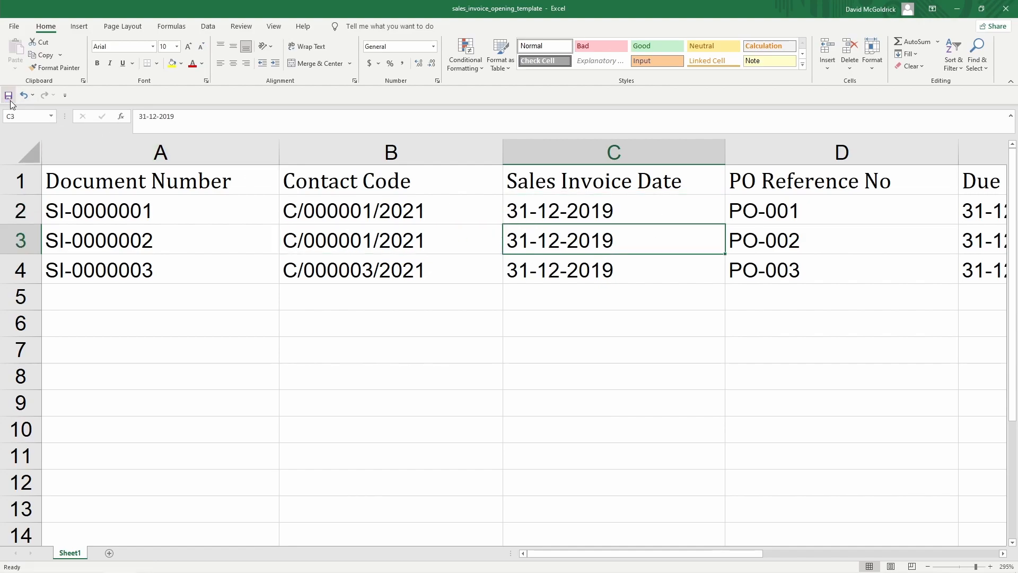
{"action": "left_click", "coordinate": [1005, 7]}
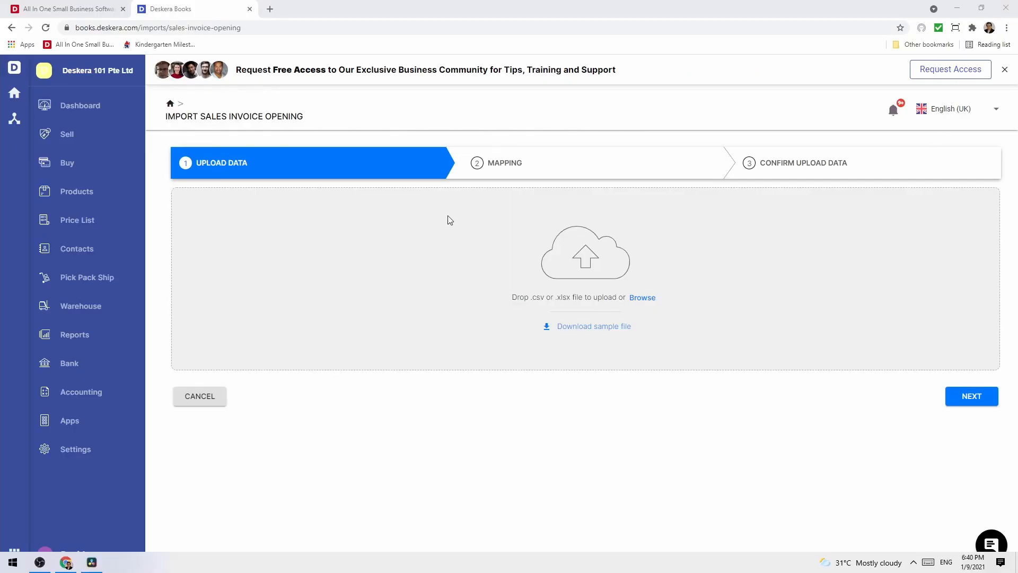
Upload sales_invoice_opening_template to the sales invoice opening import in Deskera Books and continue to mapping
{"action": "left_click", "coordinate": [639, 303]}
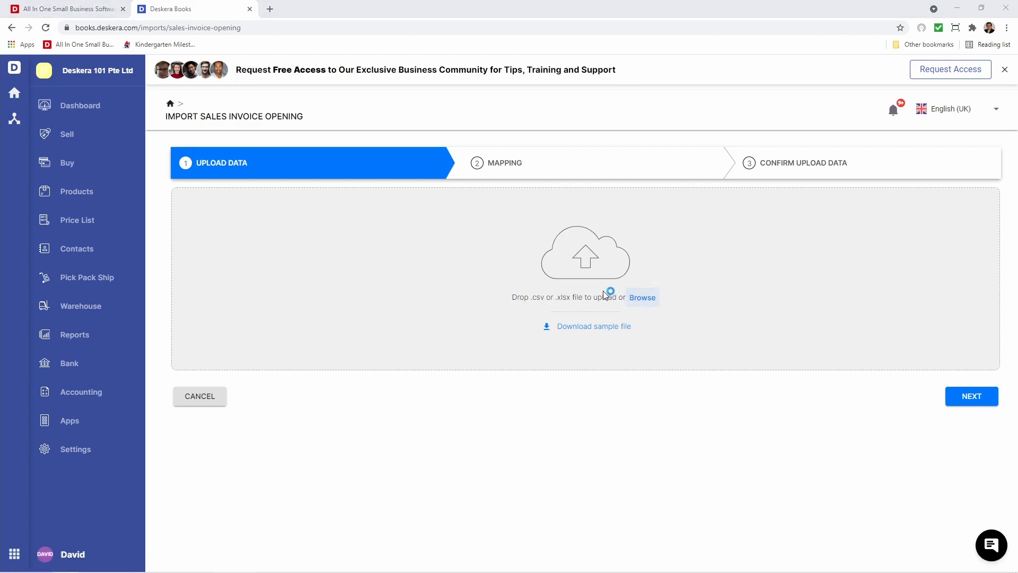
{"action": "left_click", "coordinate": [125, 117]}
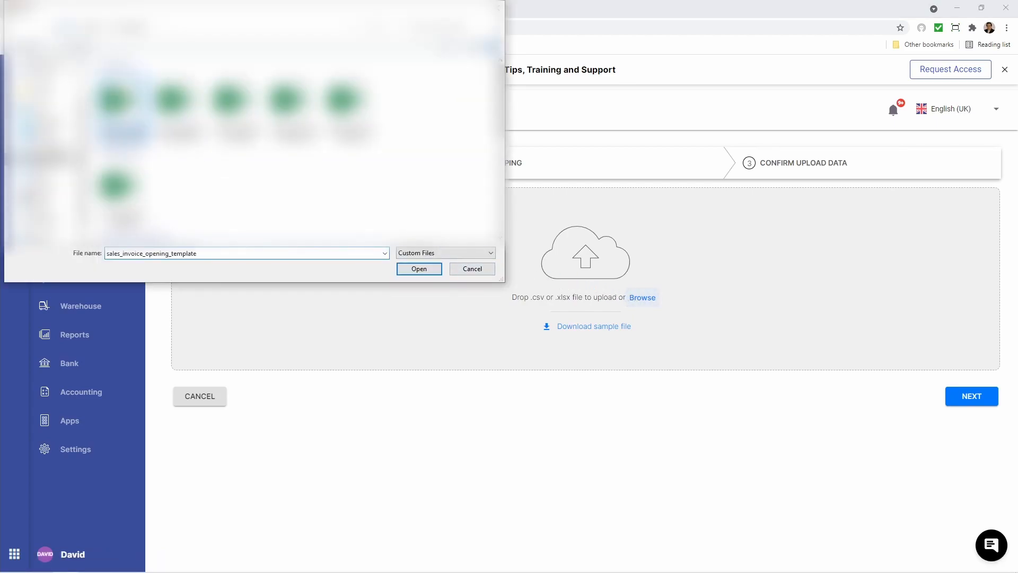
{"action": "left_click", "coordinate": [413, 265]}
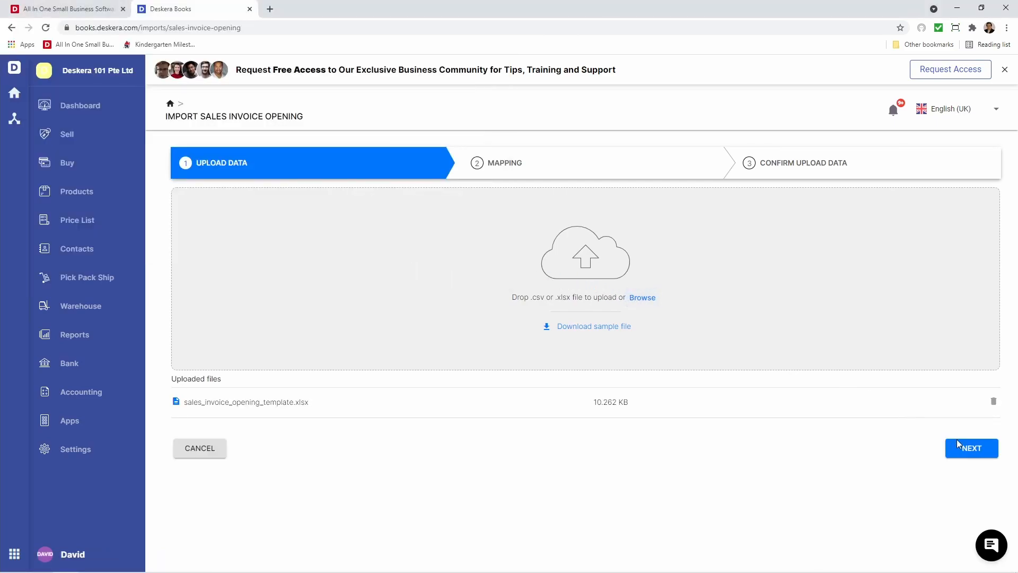
{"action": "left_click", "coordinate": [962, 447]}
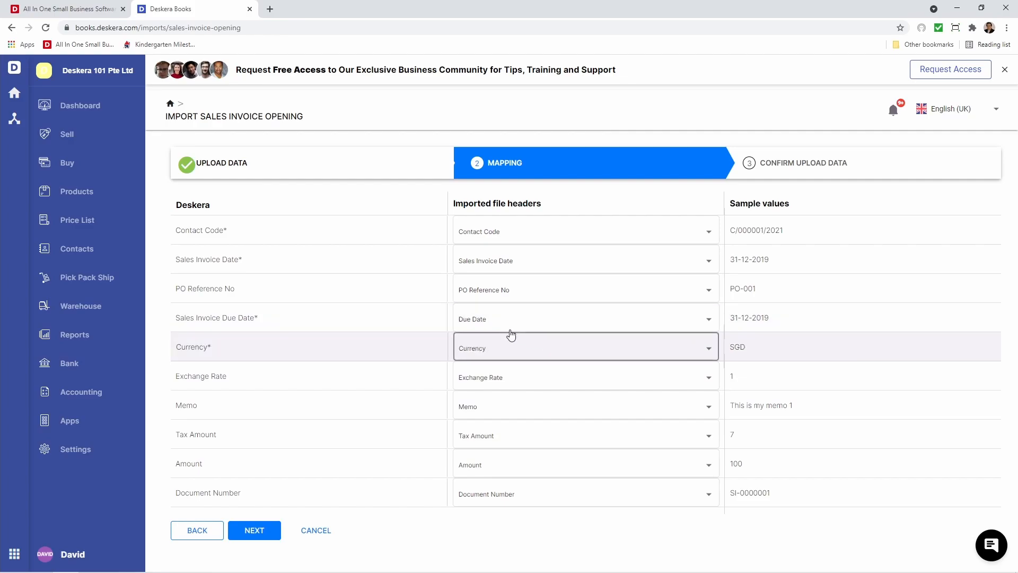
Keep the Contact Code field mapped to the Contact Code header and continue to the upload data confirmation
{"action": "left_click", "coordinate": [529, 232]}
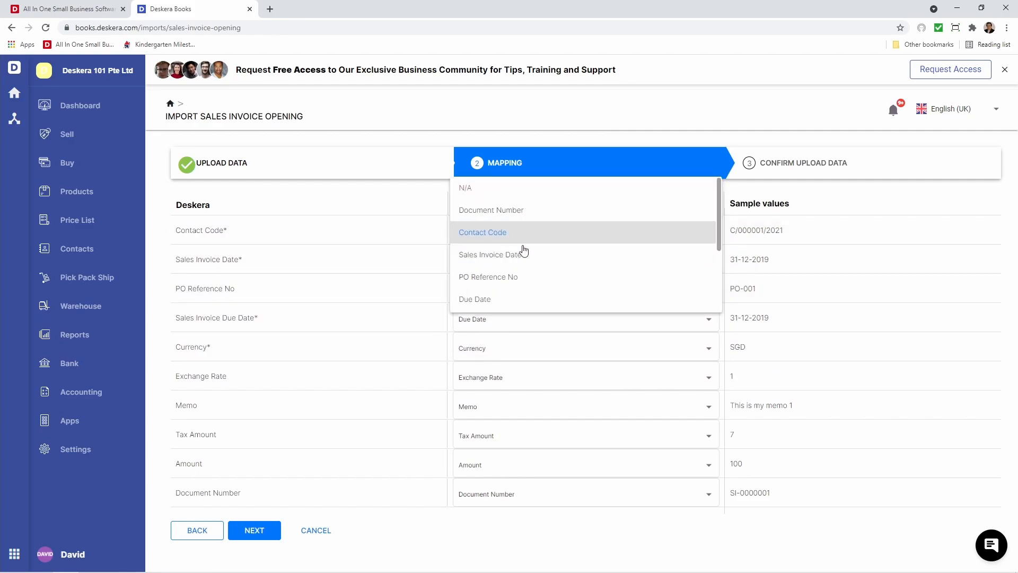
{"action": "left_click", "coordinate": [520, 232]}
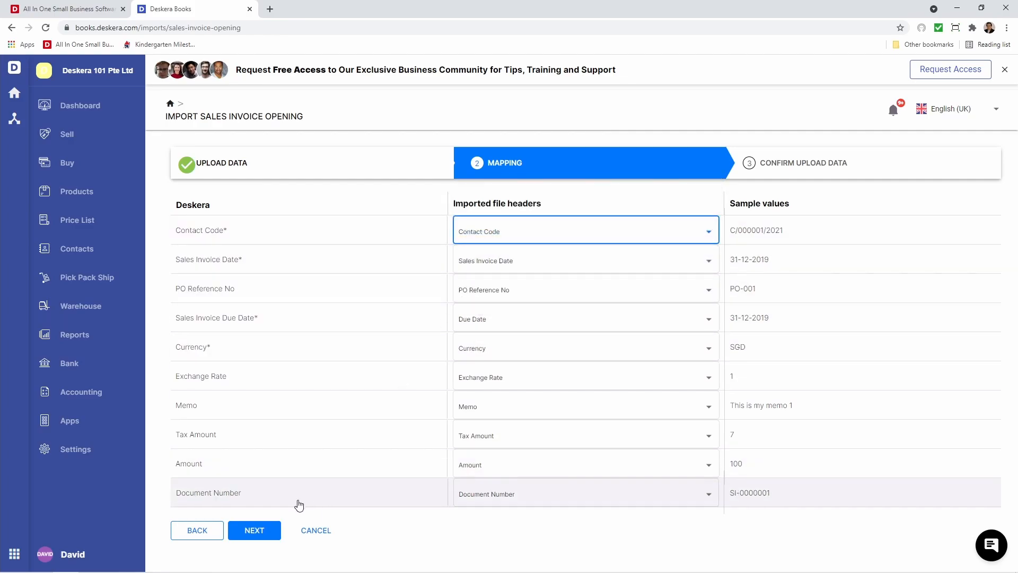
{"action": "left_click", "coordinate": [254, 530]}
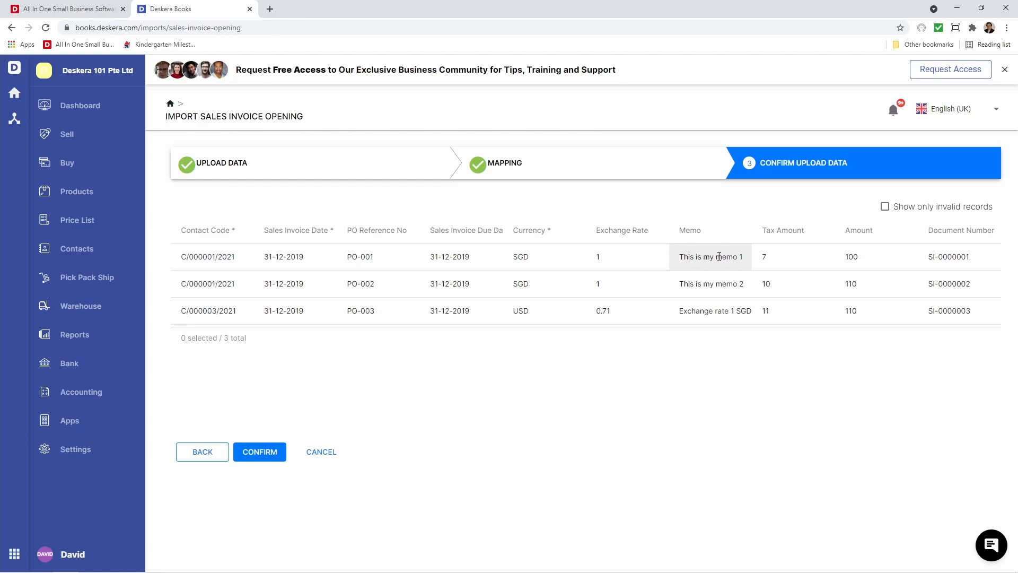
Set the SI-0000001 record's memo to "This is my memo" and the USD record's exchange rate to 0.712
{"action": "left_click", "coordinate": [695, 268]}
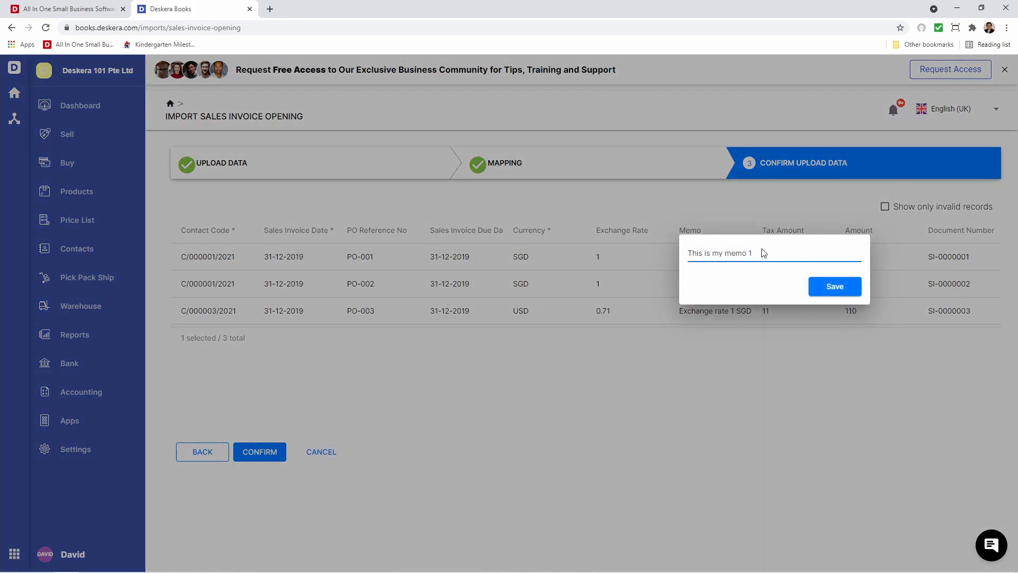
{"action": "left_click", "coordinate": [825, 287]}
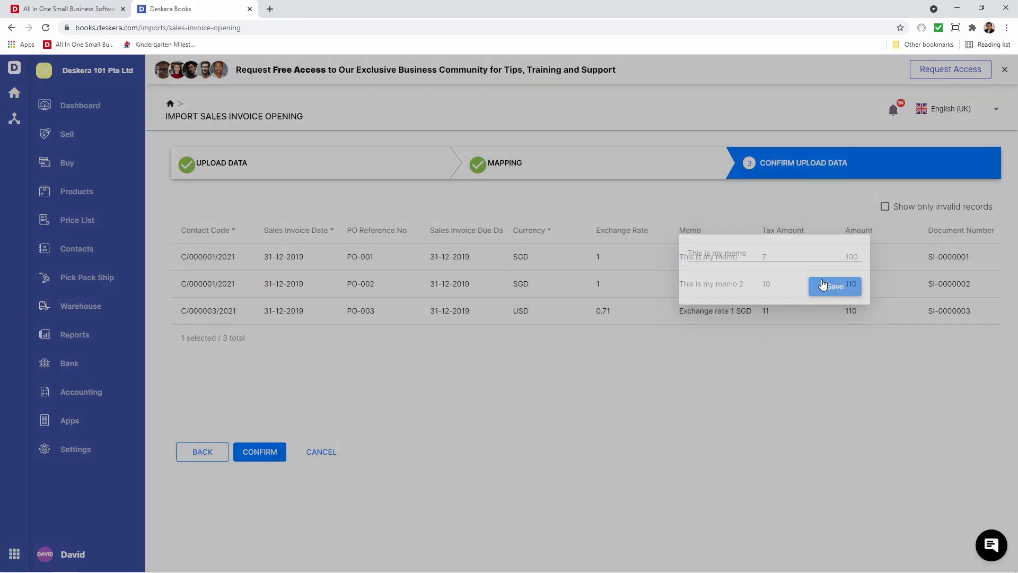
{"action": "left_click", "coordinate": [630, 311]}
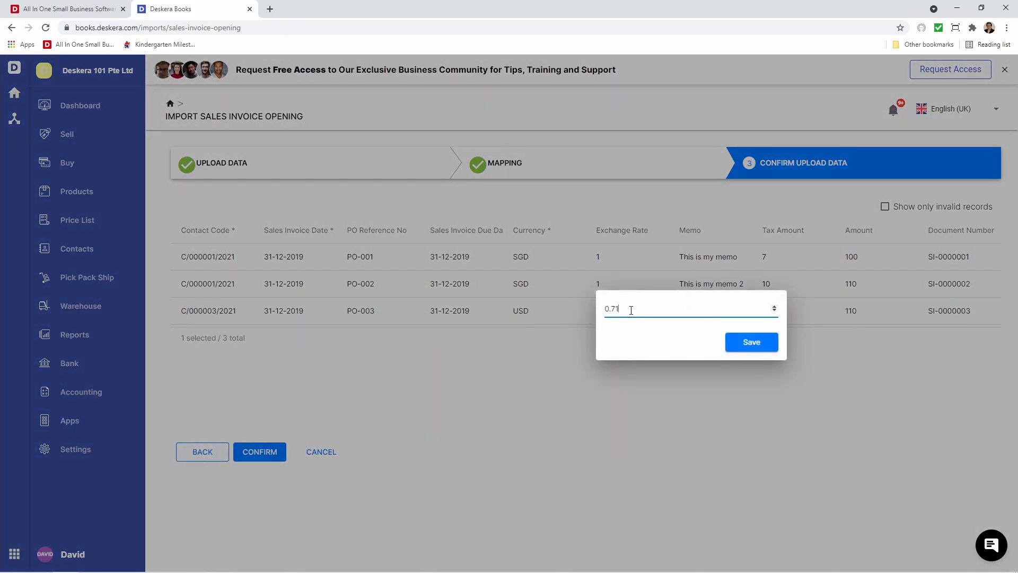
{"action": "type", "text": "2"}
{"action": "left_click", "coordinate": [769, 345]}
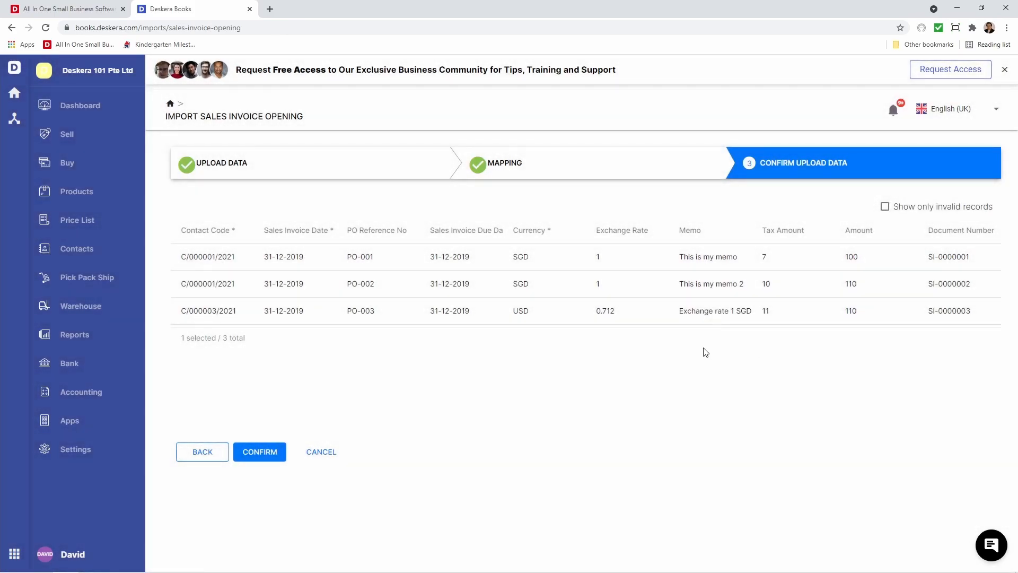
Confirm the sales invoice opening import and return to the accounting Opening Balances page
{"action": "left_click", "coordinate": [262, 451]}
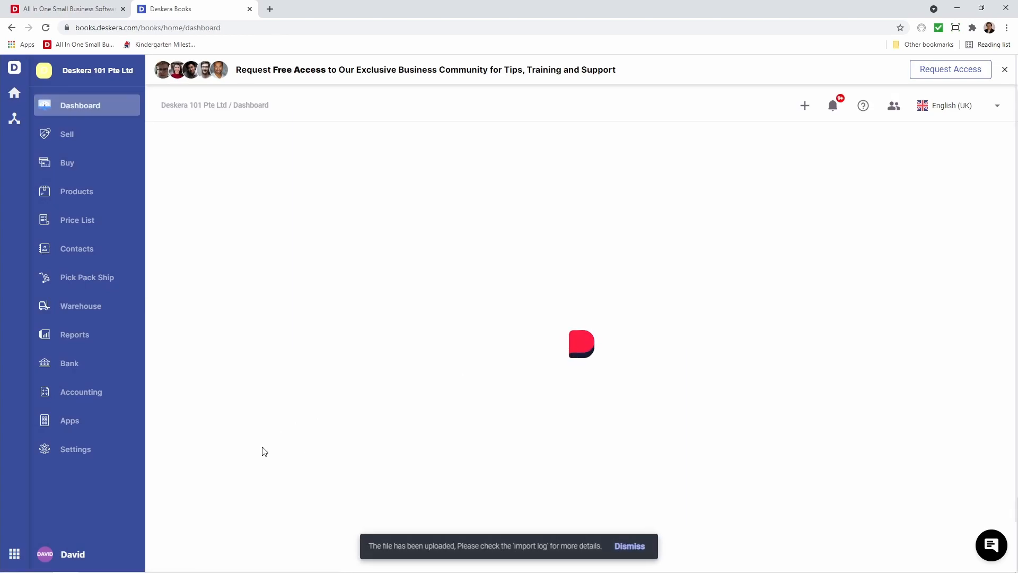
{"action": "left_click", "coordinate": [98, 398]}
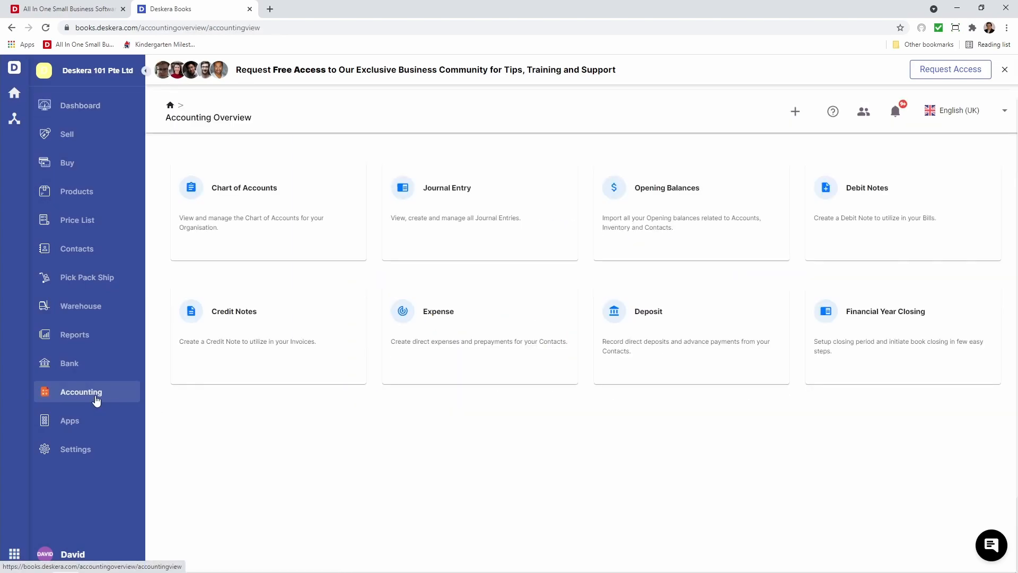
{"action": "left_click", "coordinate": [693, 218]}
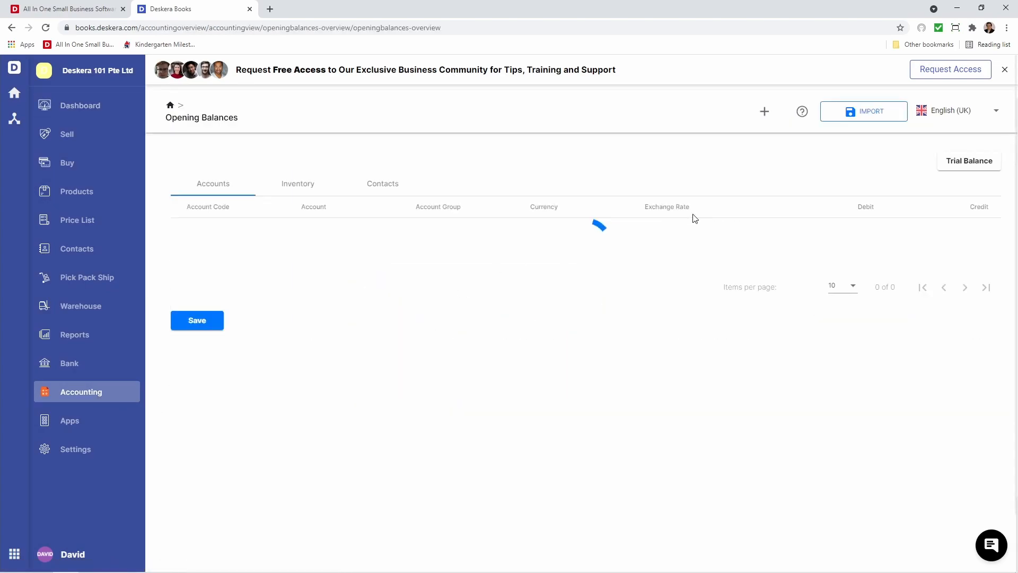
Review the opening documents of John's Monitors and John's Computers in the contact opening balances
{"action": "left_click", "coordinate": [380, 191]}
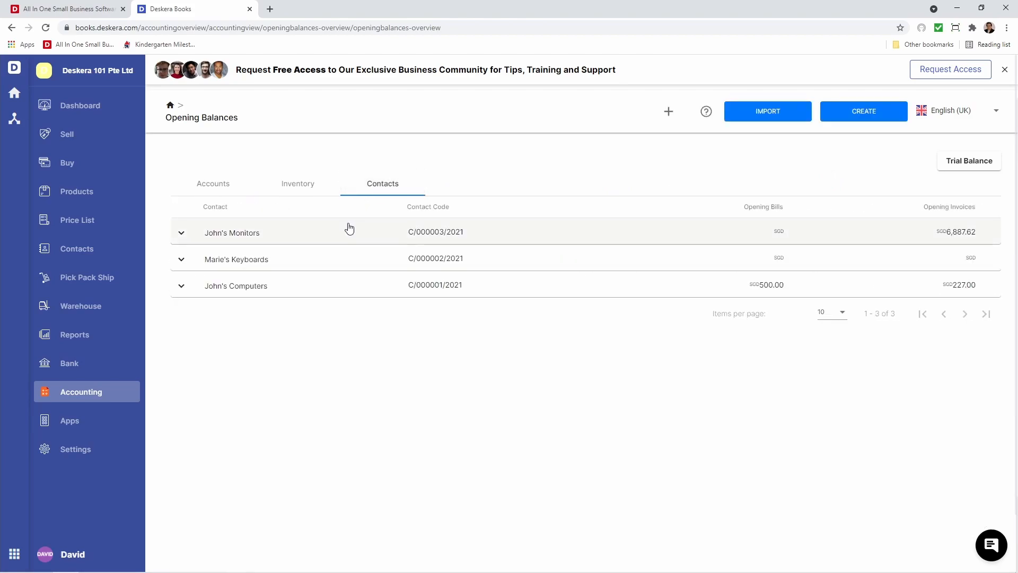
{"action": "left_click", "coordinate": [344, 235]}
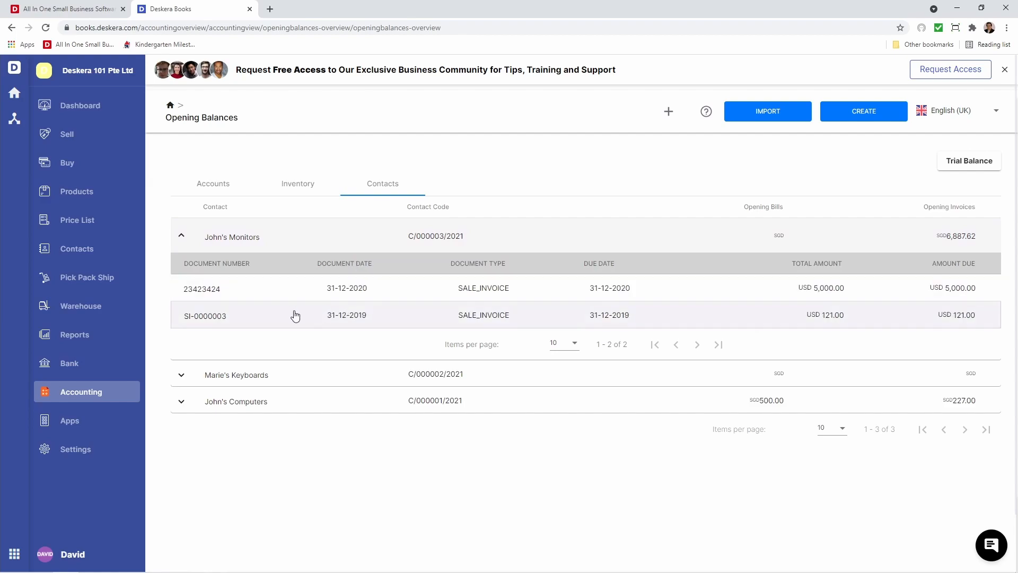
{"action": "left_click", "coordinate": [360, 410]}
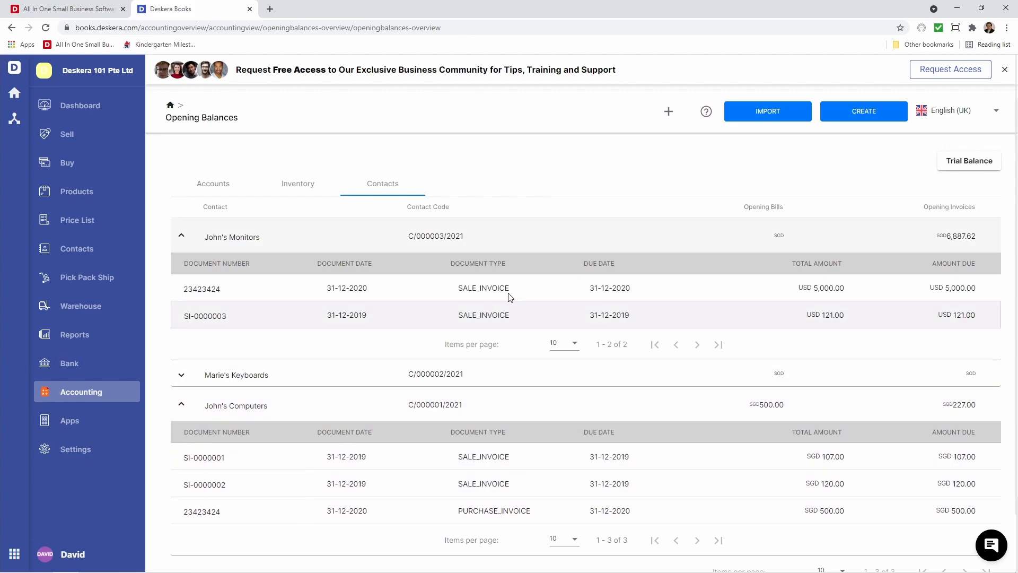
Start a bill opening import, download its sample file and open purchase_invoice_opening_template in Excel for editing
{"action": "left_click", "coordinate": [756, 112]}
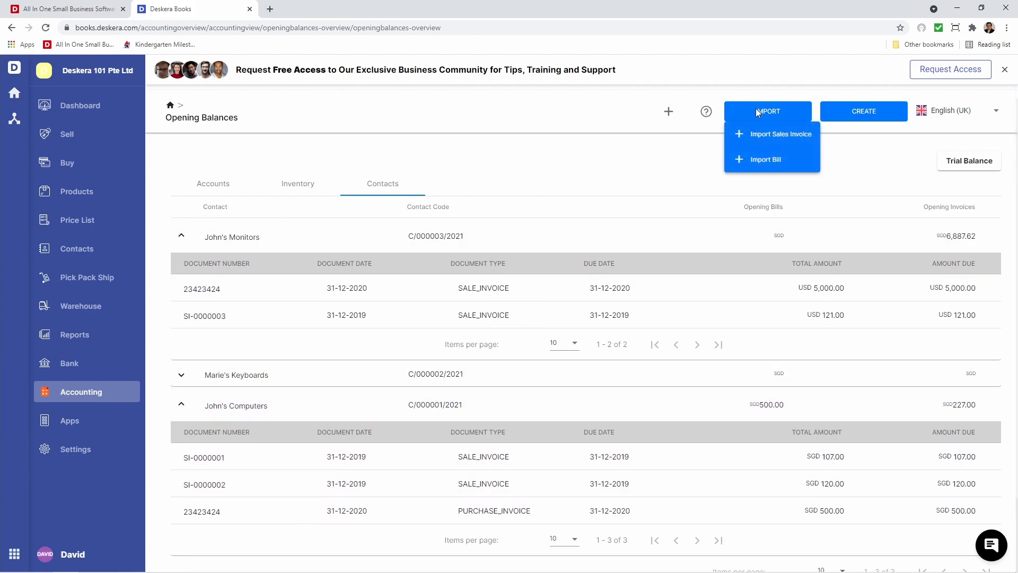
{"action": "left_click", "coordinate": [752, 161]}
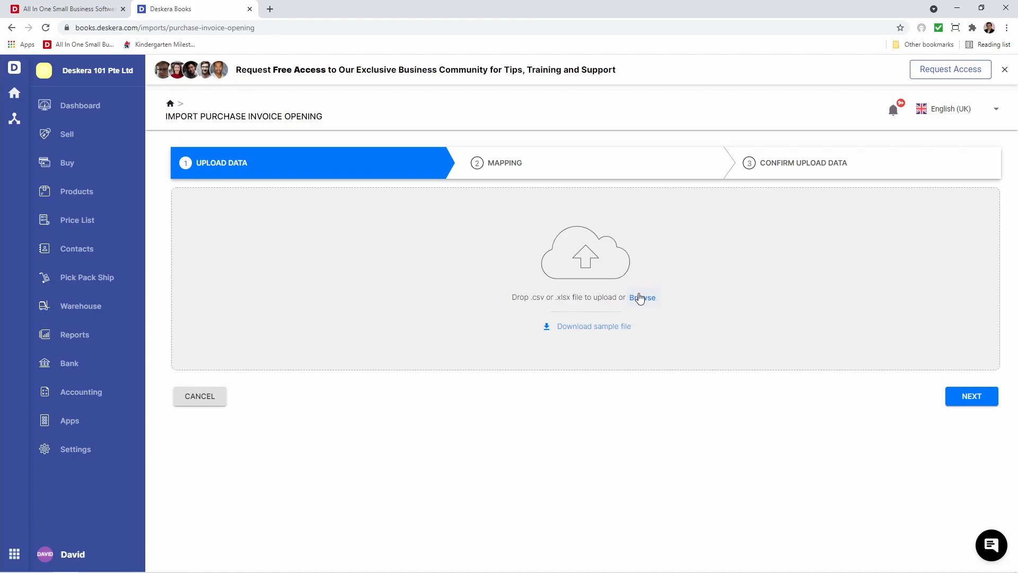
{"action": "left_click", "coordinate": [612, 326]}
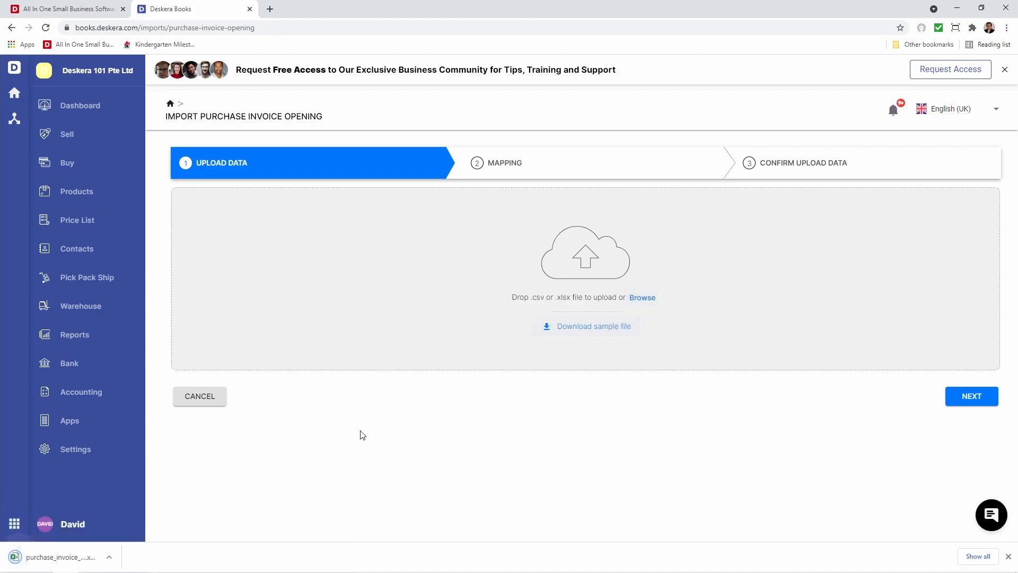
{"action": "left_click", "coordinate": [64, 567]}
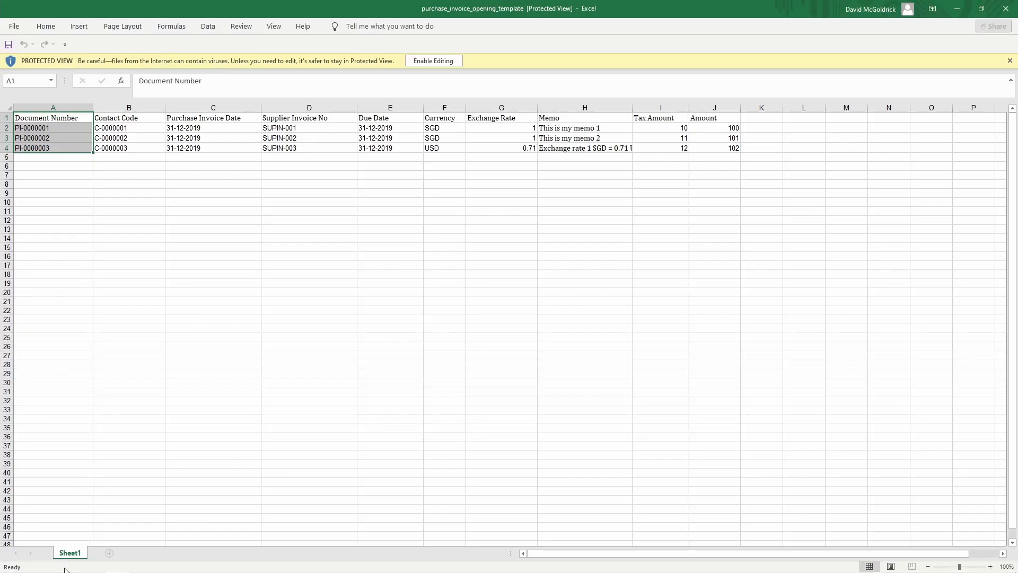
{"action": "left_click", "coordinate": [418, 65]}
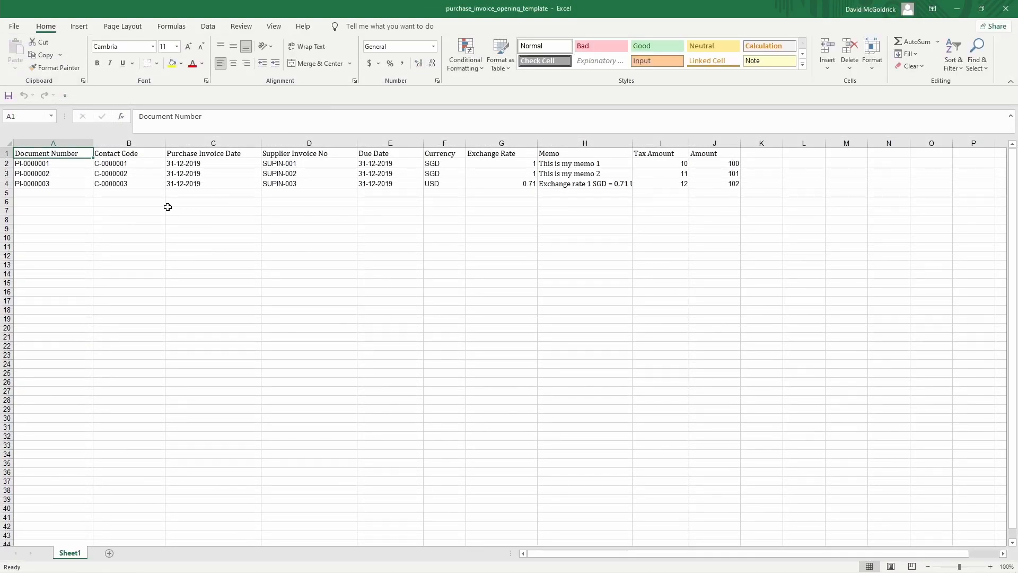
Examine the purchase invoice template's column headers from Document Number through Amount
{"action": "scroll", "coordinate": [167, 207], "scroll_direction": "up", "scroll_amount": 11, "text": "ctrl"}
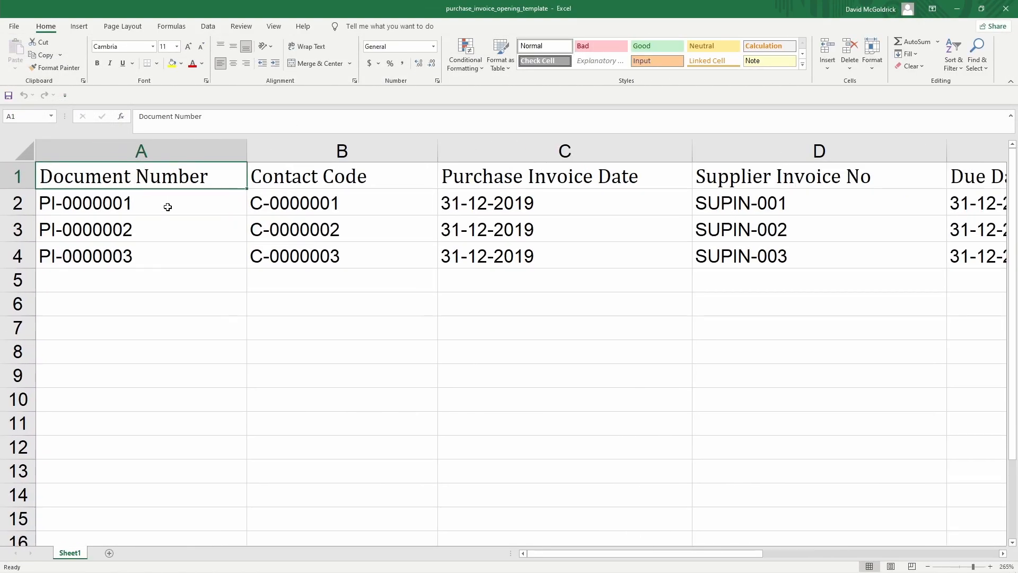
{"action": "key", "text": "Right"}
{"action": "key", "text": "Right"}
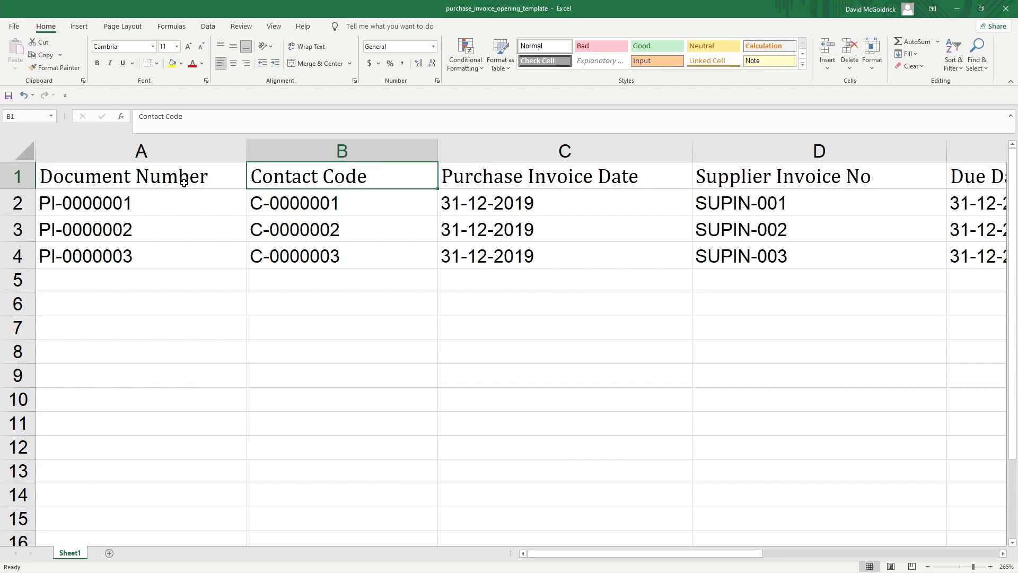
{"action": "key", "text": "Right"}
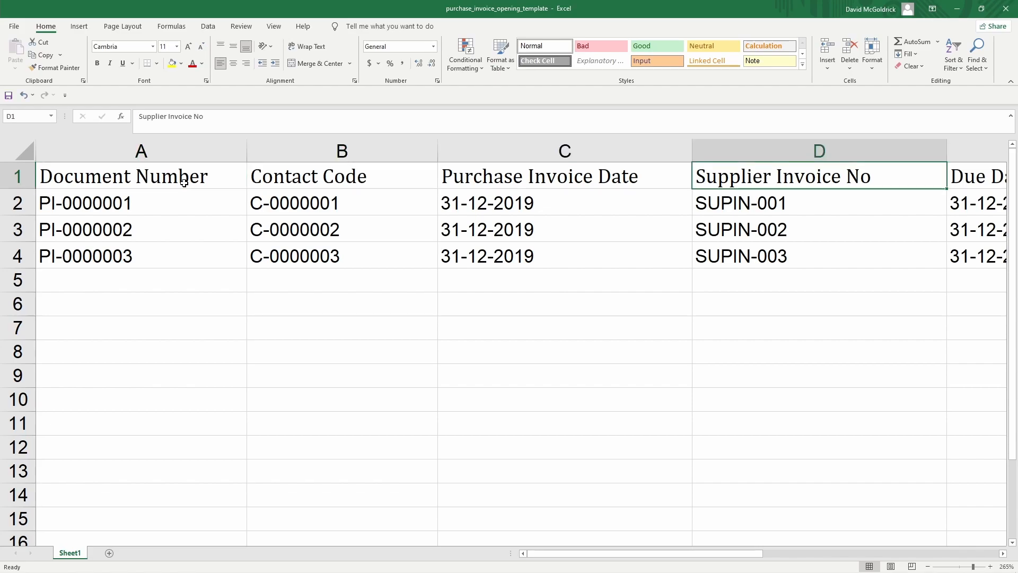
{"action": "key", "text": "Right"}
{"action": "key", "text": "Right"}
{"action": "key", "text": "Right"}
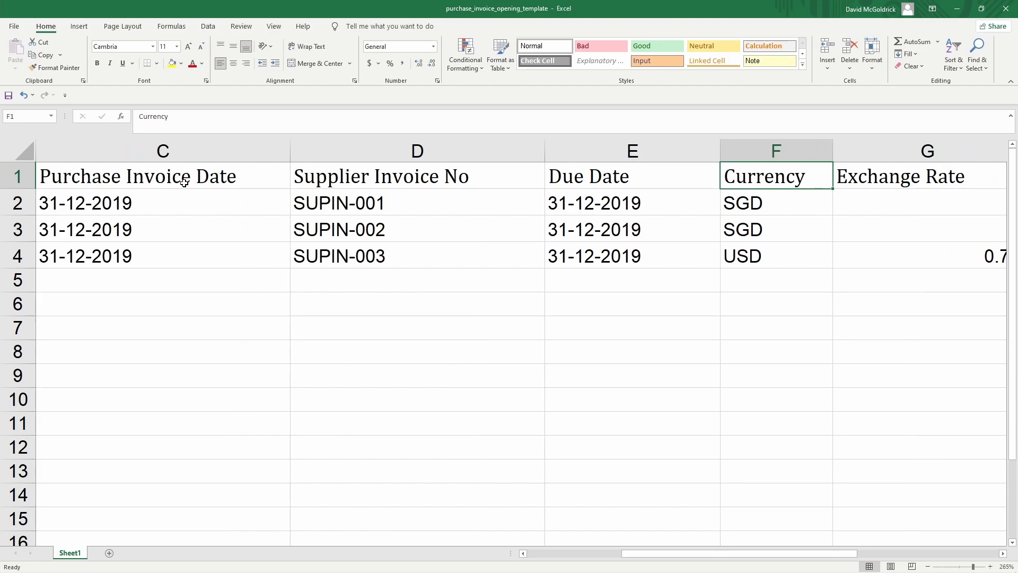
{"action": "key", "text": "Right"}
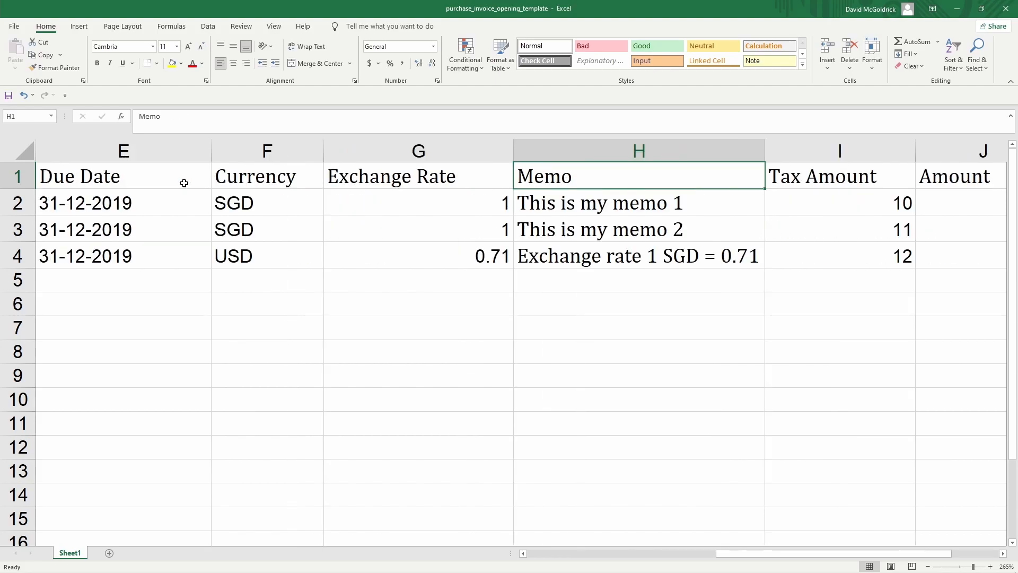
{"action": "key", "text": "Right"}
{"action": "key", "text": "Right"}
{"action": "key", "text": "Left"}
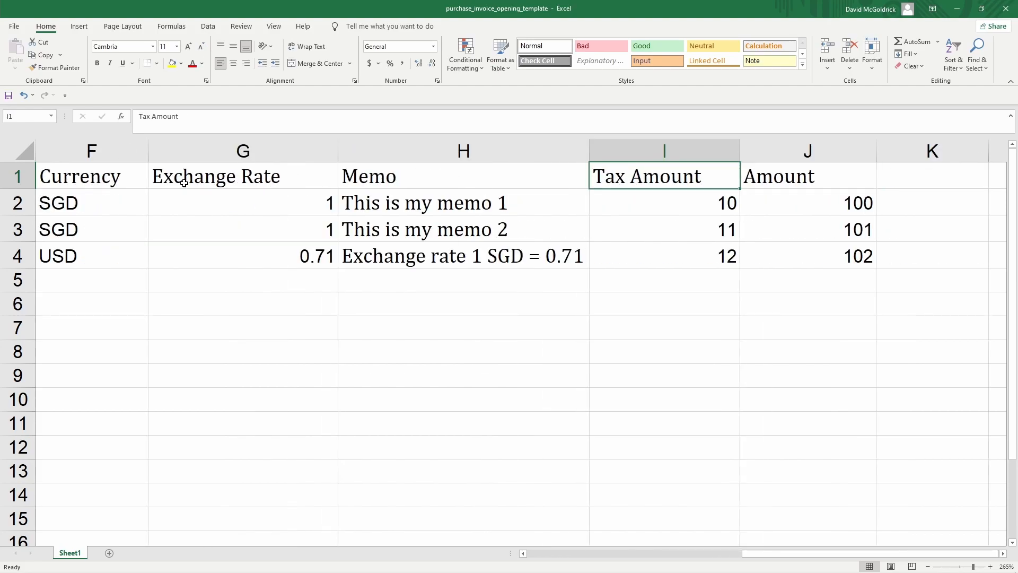
Replace the contact code in cell B2 with the contact code of Marie's Keyboards
{"action": "key", "text": "ctrl+Home"}
{"action": "key", "text": "Down"}
{"action": "key", "text": "Right"}
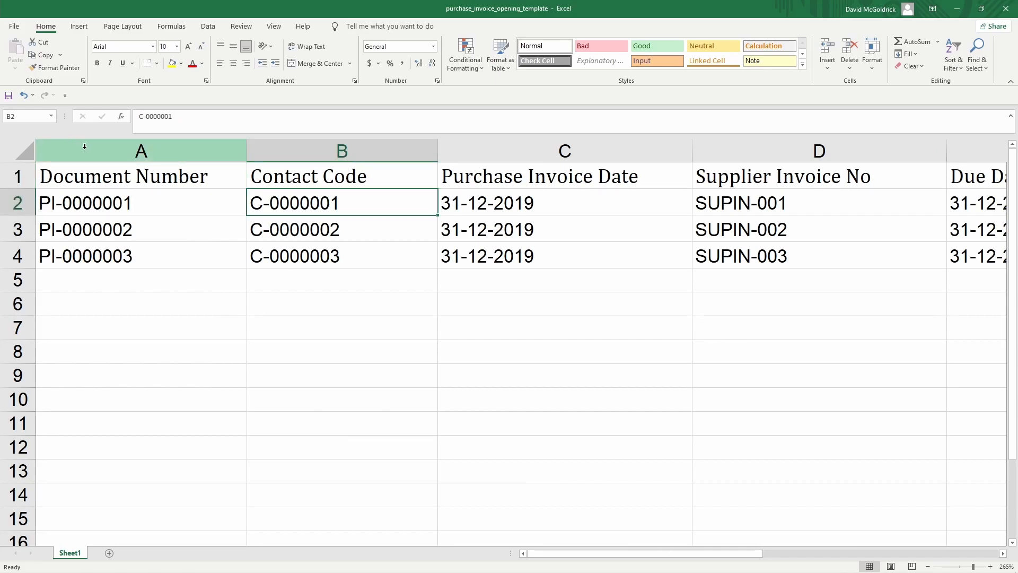
{"action": "triple_click", "coordinate": [132, 122]}
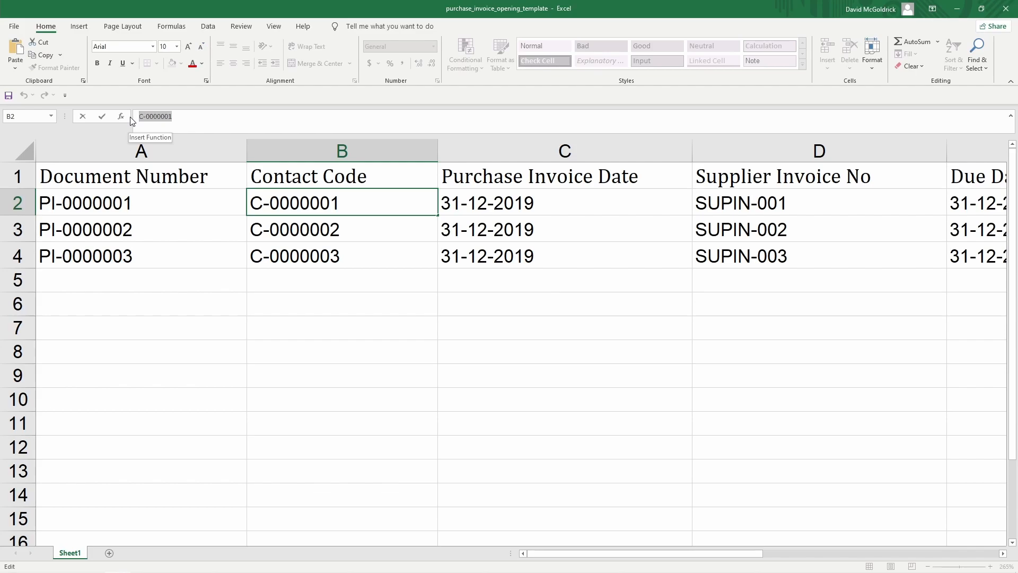
{"action": "type", "text": "C/000002/2021"}
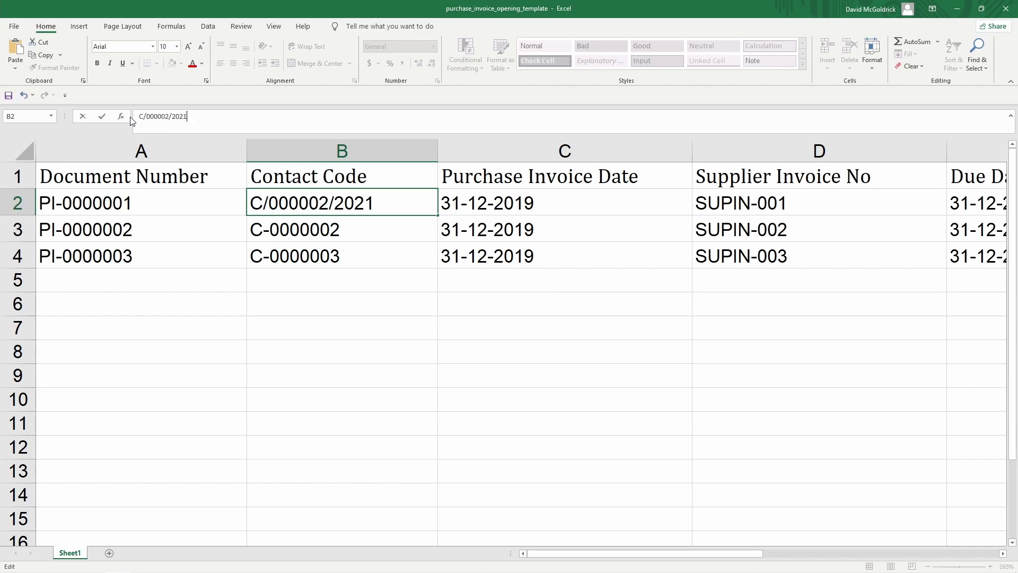
{"action": "key", "text": "Return"}
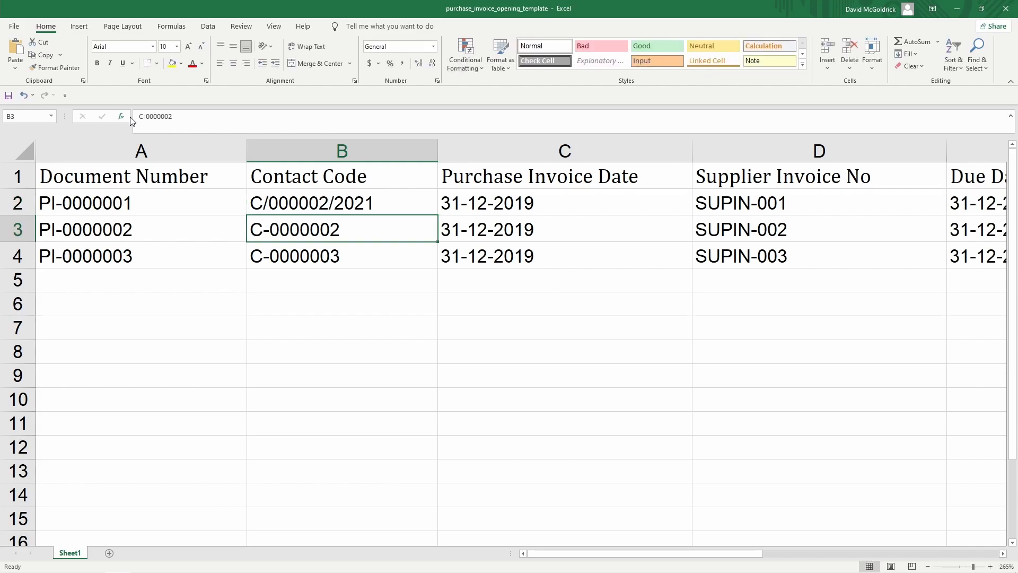
Copy the contact code from B2 into cells B3 and B4
{"action": "key", "text": "Up"}
{"action": "key", "text": "ctrl+c"}
{"action": "key", "text": "Down"}
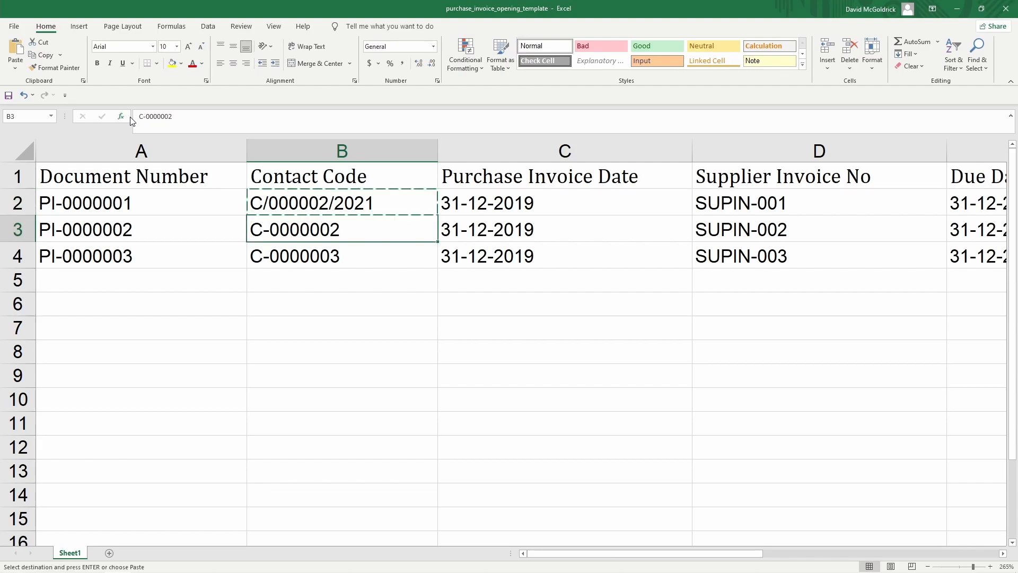
{"action": "key", "text": "ctrl+v"}
{"action": "key", "text": "Down"}
{"action": "key", "text": "ctrl+v"}
{"action": "key", "text": "Up"}
{"action": "key", "text": "Up"}
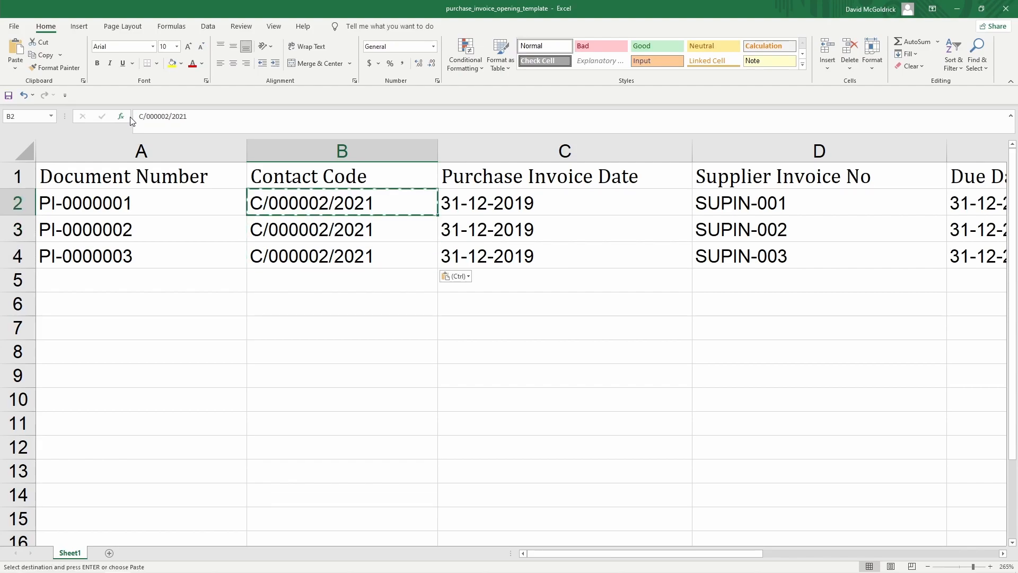
Change the contact code in B2 to that of John's Computers, then save and close the template
{"action": "left_click", "coordinate": [169, 116]}
{"action": "key", "text": "BackSpace"}
{"action": "type", "text": "1"}
{"action": "key", "text": "Return"}
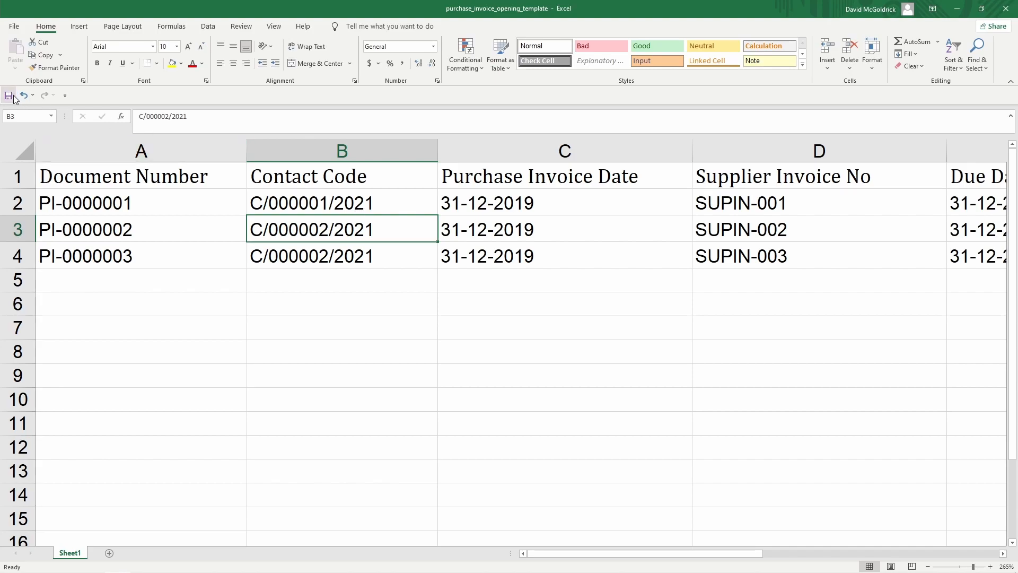
{"action": "left_click", "coordinate": [1004, 11]}
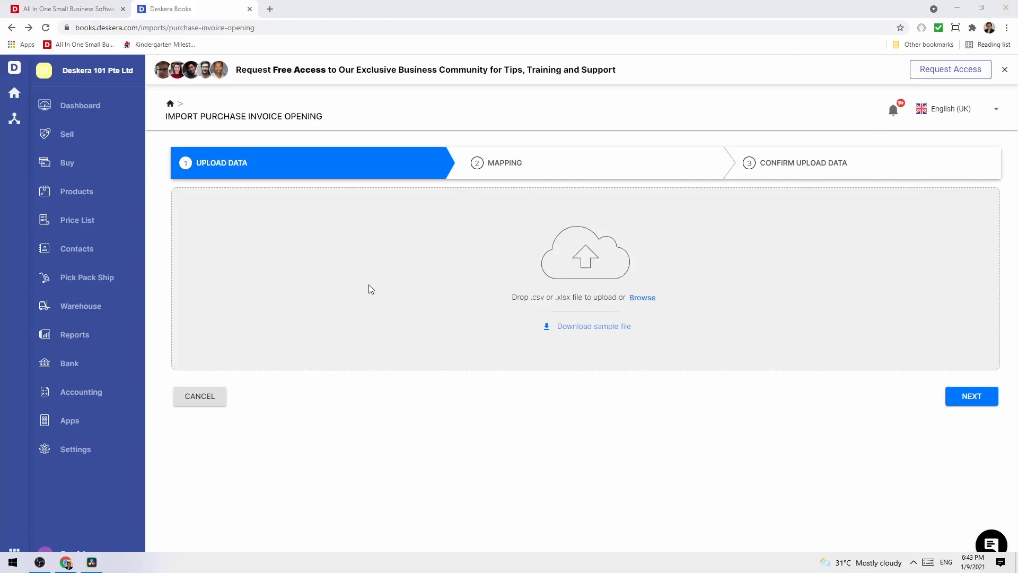
Upload purchase_invoice_opening_template.xlsx to the purchase invoice opening import in Deskera Books and continue to mapping
{"action": "left_click", "coordinate": [635, 301]}
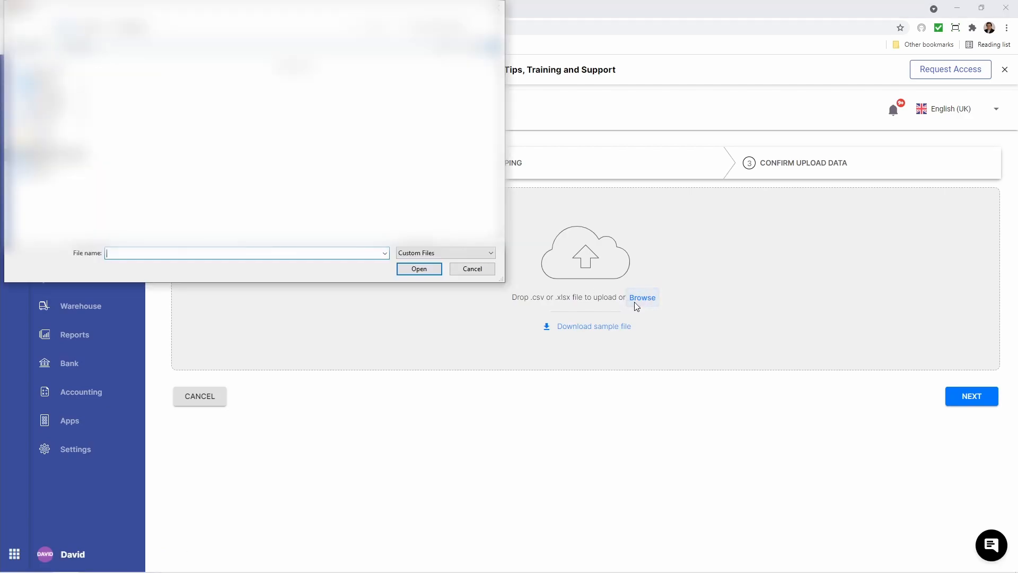
{"action": "left_click", "coordinate": [115, 106]}
{"action": "left_click", "coordinate": [418, 268]}
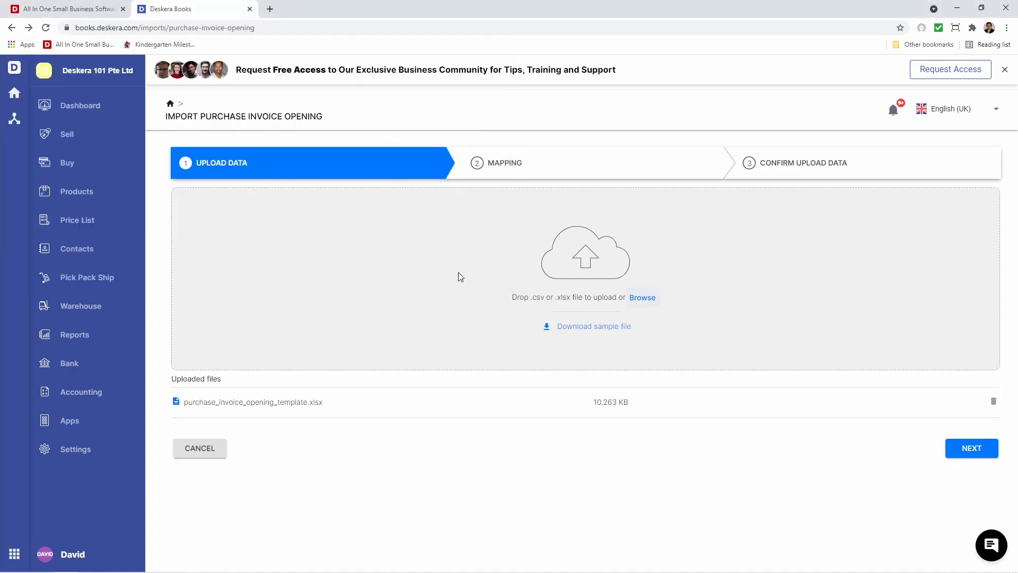
{"action": "left_click", "coordinate": [977, 447]}
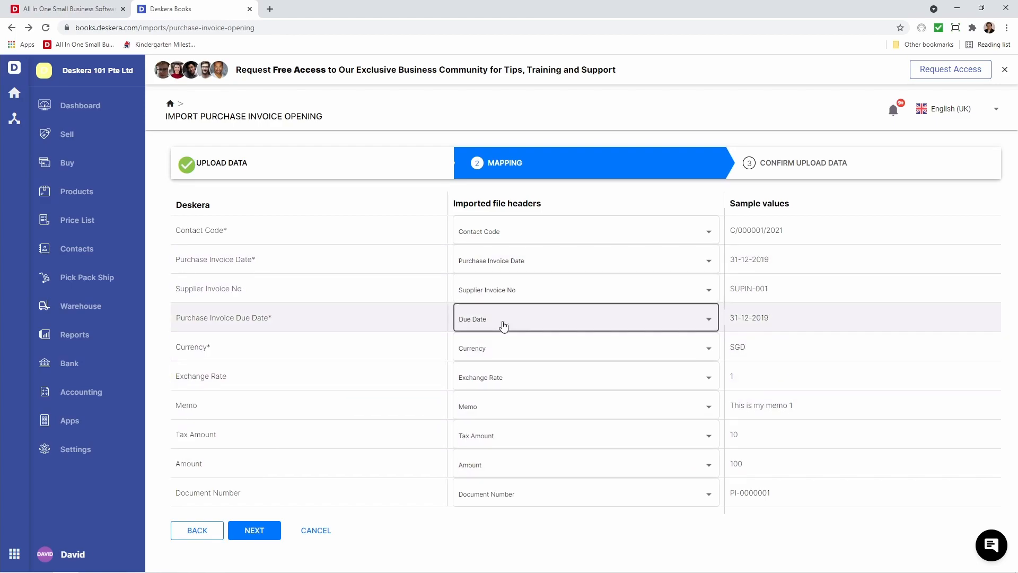
Keep Contact Code mapped to the Contact Code header and continue to the purchase invoice data confirmation
{"action": "left_click", "coordinate": [503, 242]}
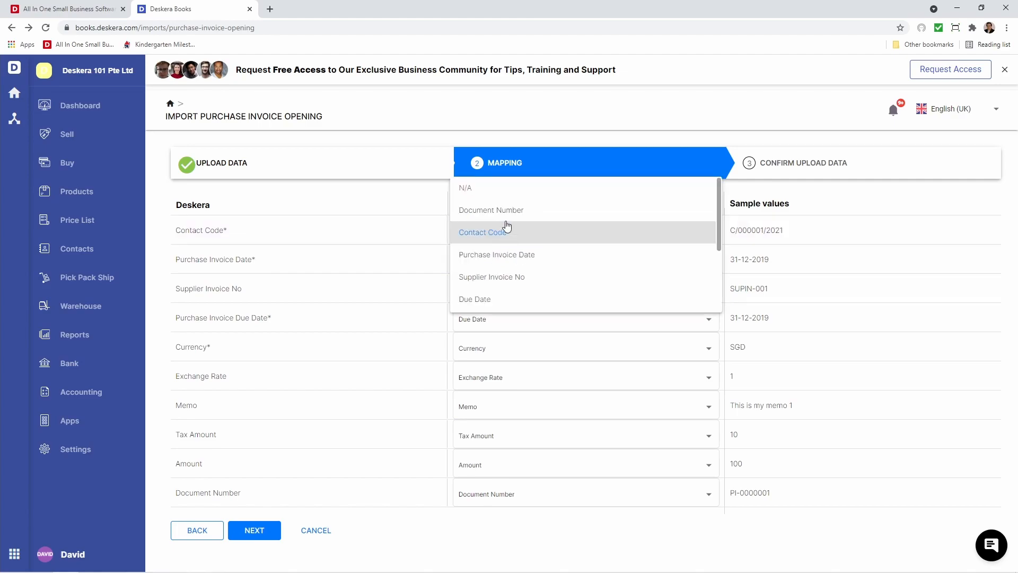
{"action": "left_click", "coordinate": [518, 233]}
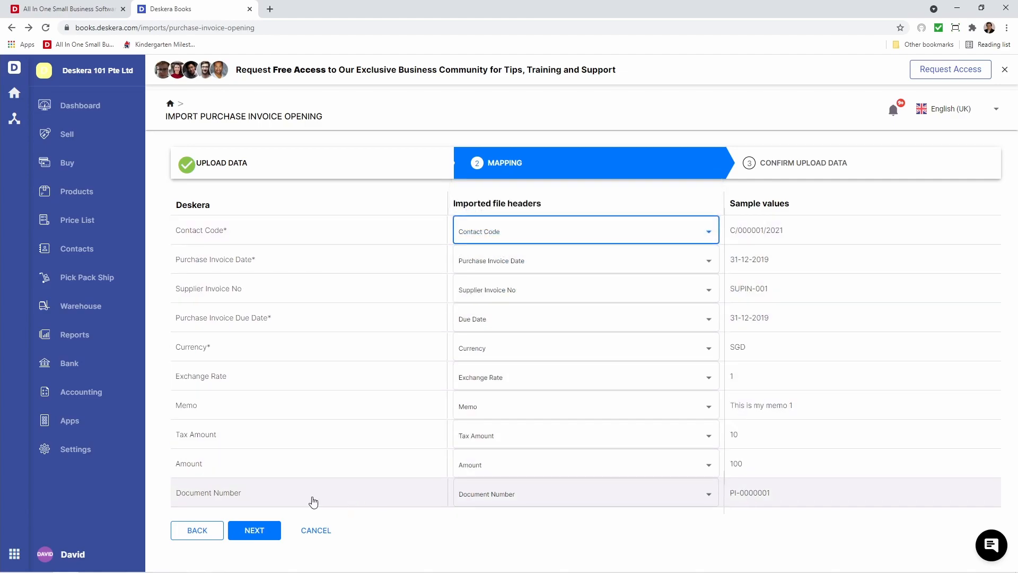
{"action": "left_click", "coordinate": [268, 530]}
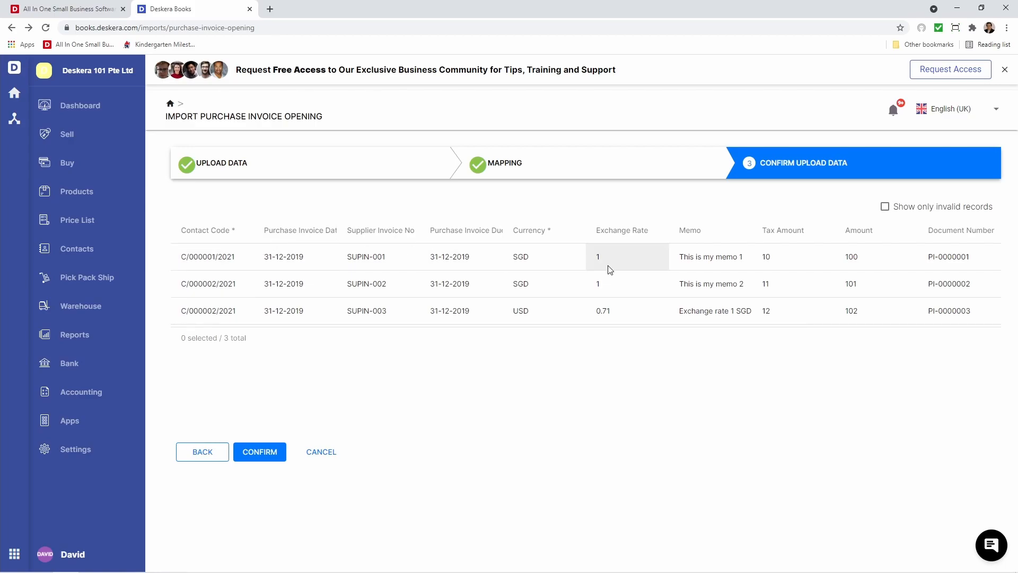
Set the exchange rate of the USD purchase invoice record to 0.7135
{"action": "left_click", "coordinate": [617, 310]}
{"action": "left_click", "coordinate": [617, 310]}
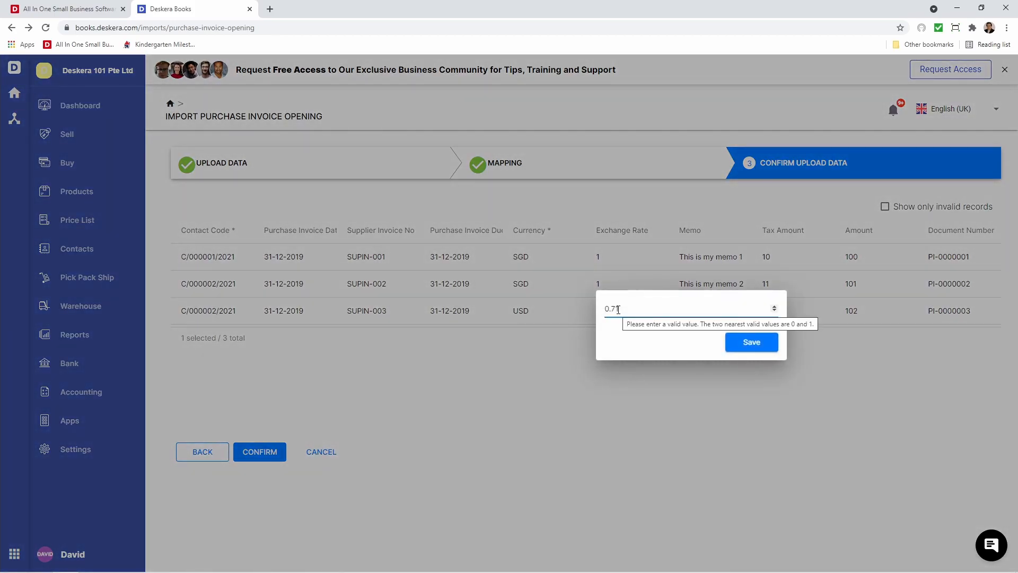
{"action": "type", "text": "35"}
{"action": "left_click", "coordinate": [738, 349]}
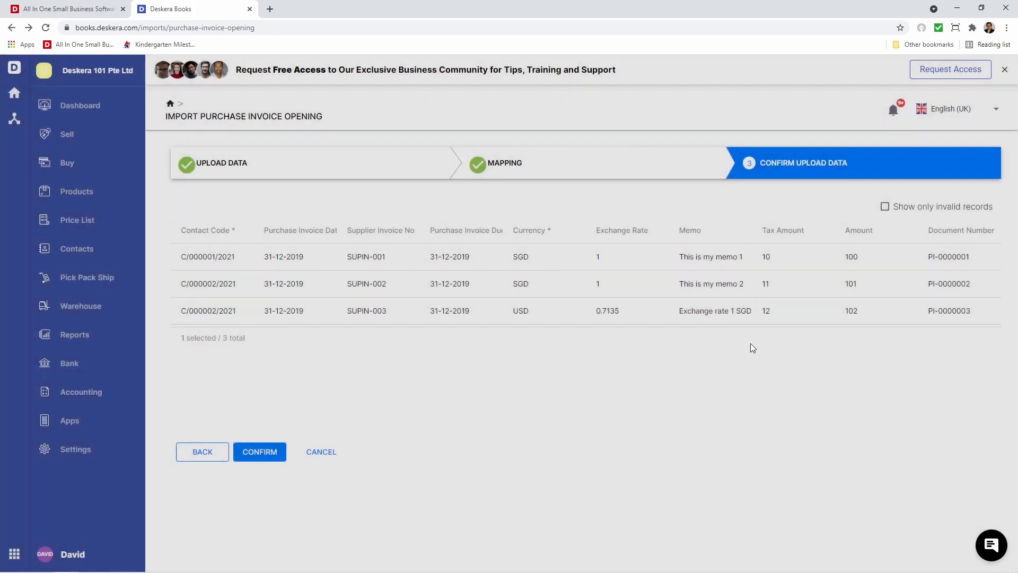
Confirm the purchase invoice opening import and return to the accounting Opening Balances page
{"action": "left_click", "coordinate": [260, 452]}
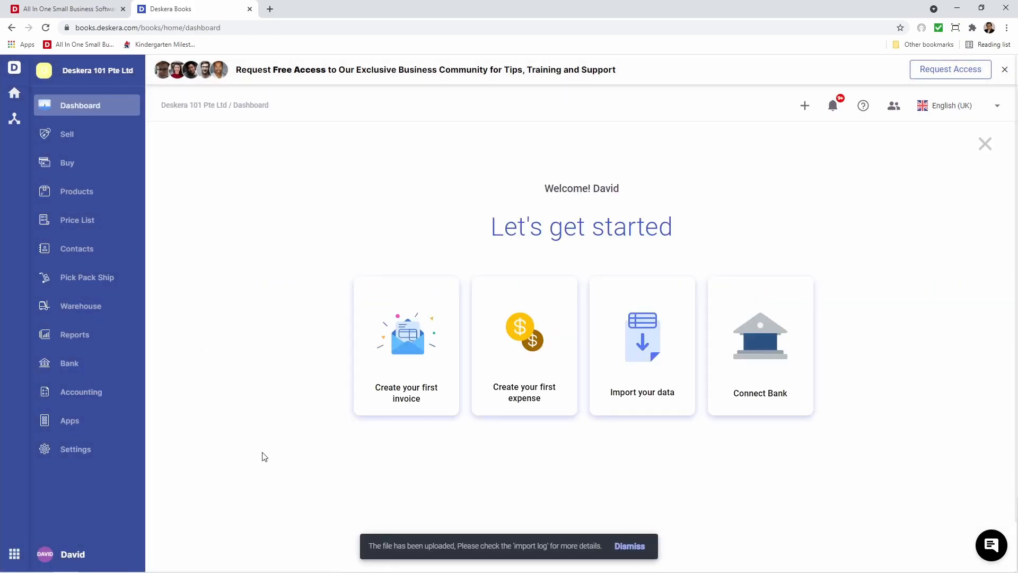
{"action": "left_click", "coordinate": [74, 393]}
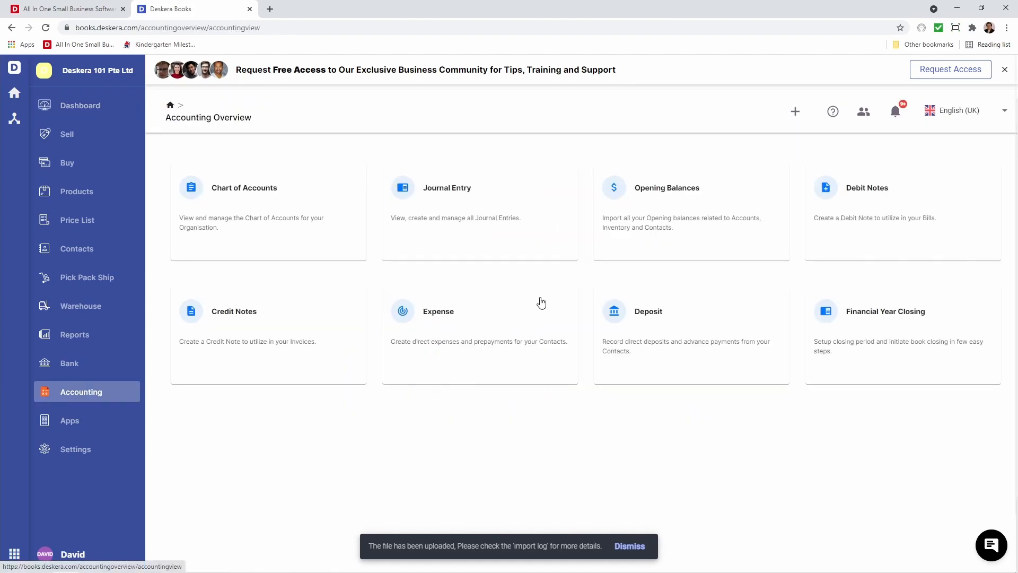
{"action": "left_click", "coordinate": [680, 230]}
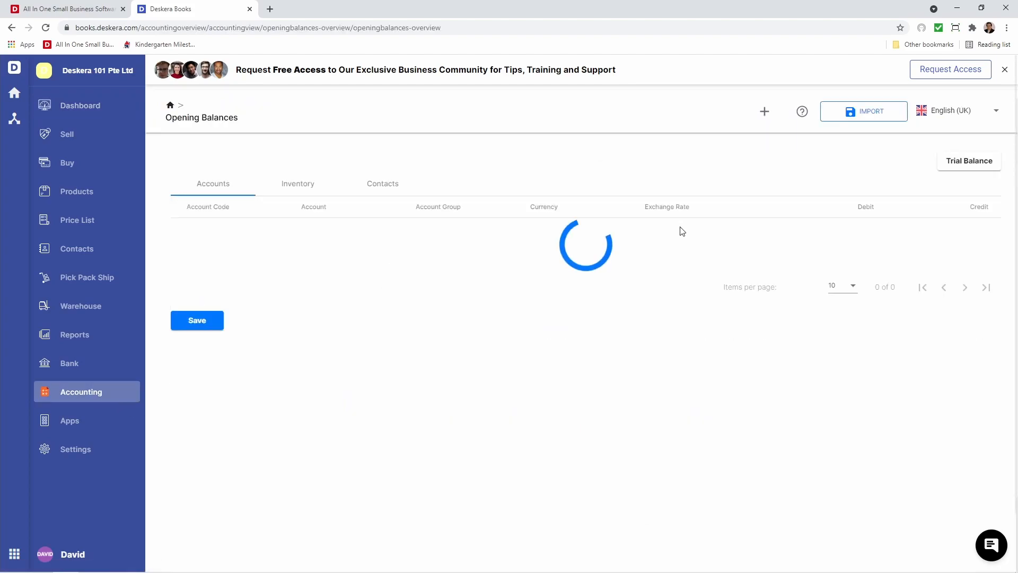
Review the imported opening bills of Marie's Keyboards and John's Computers in the contact opening balances
{"action": "left_click", "coordinate": [381, 191]}
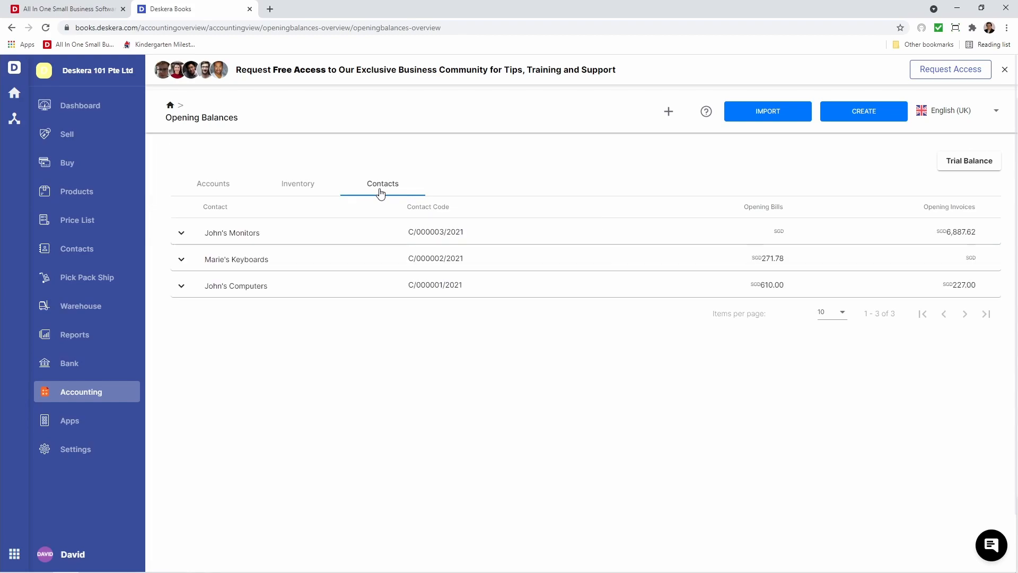
{"action": "left_click", "coordinate": [363, 259]}
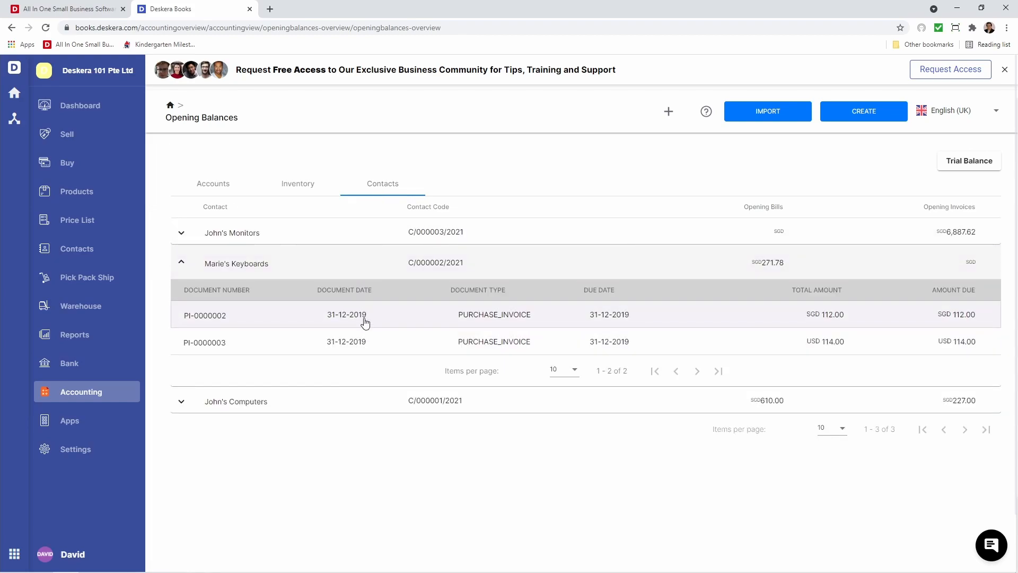
{"action": "left_click", "coordinate": [361, 400]}
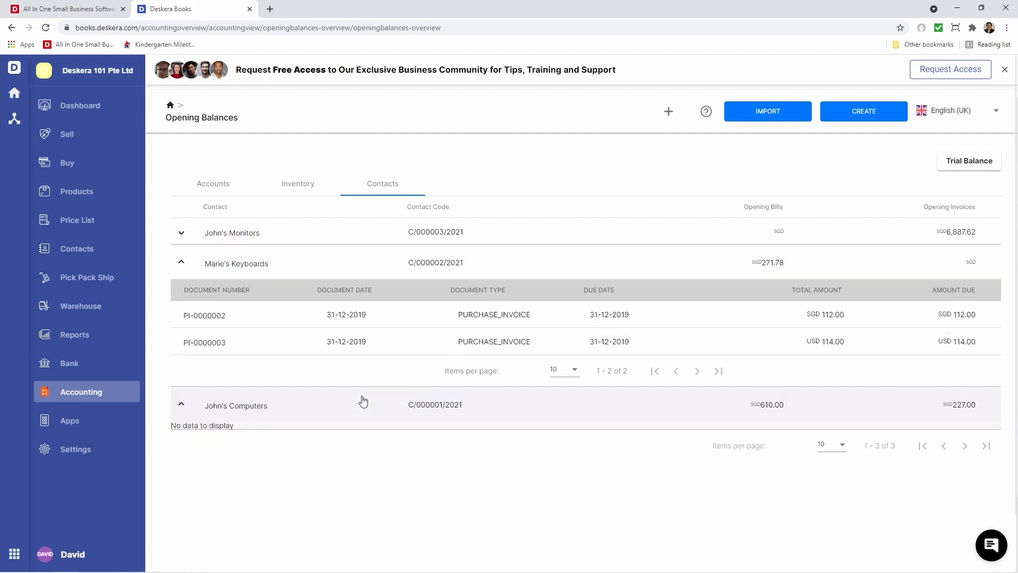